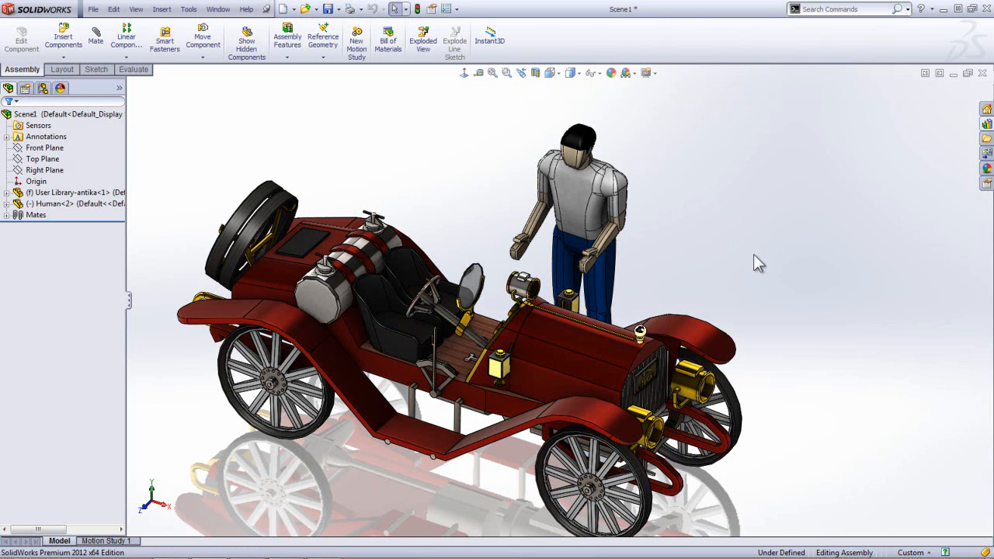
- Display the Scene1 assembly shaded without edges, and open the Human component in its own part window
click(571, 73)
click(573, 106)
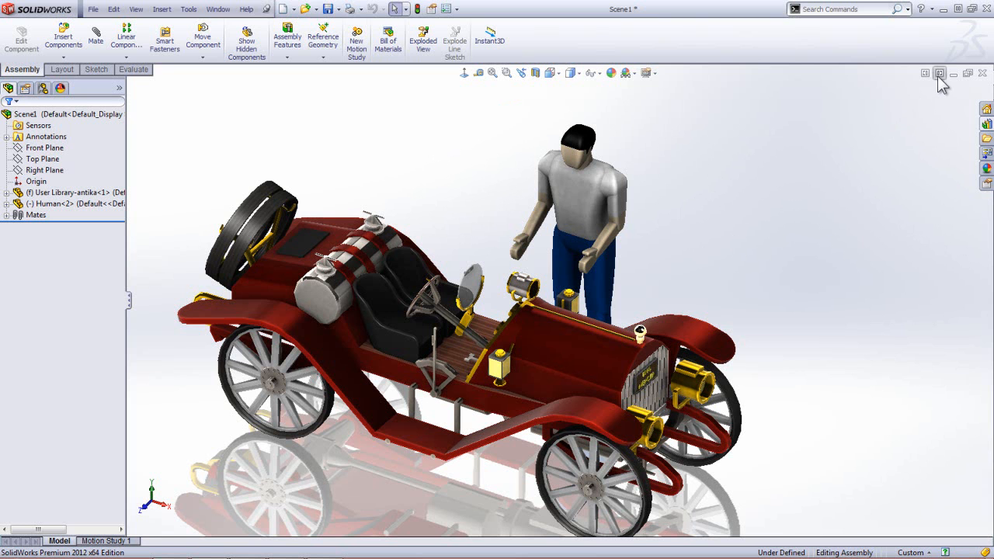
click(58, 204)
click(96, 172)
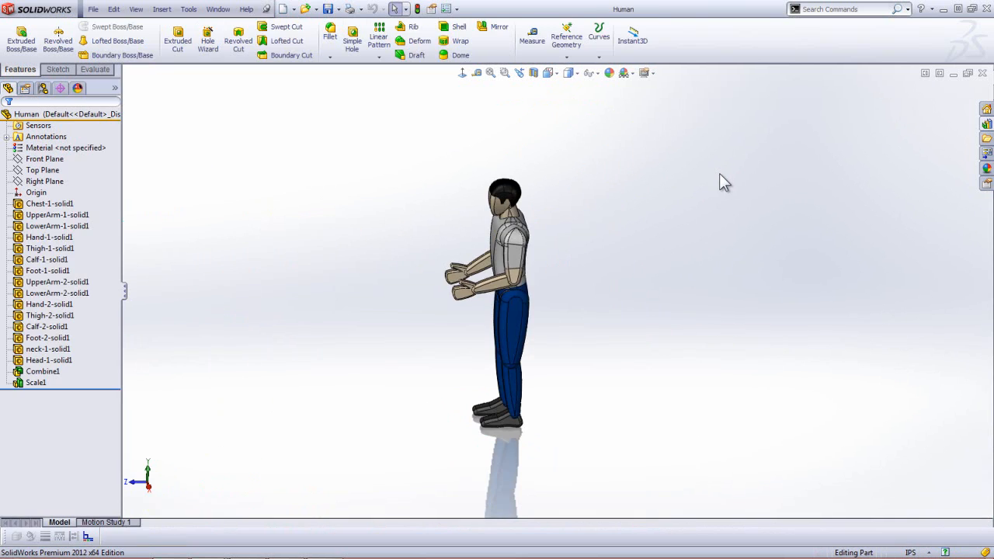
middle_drag(518, 286, 560, 303)
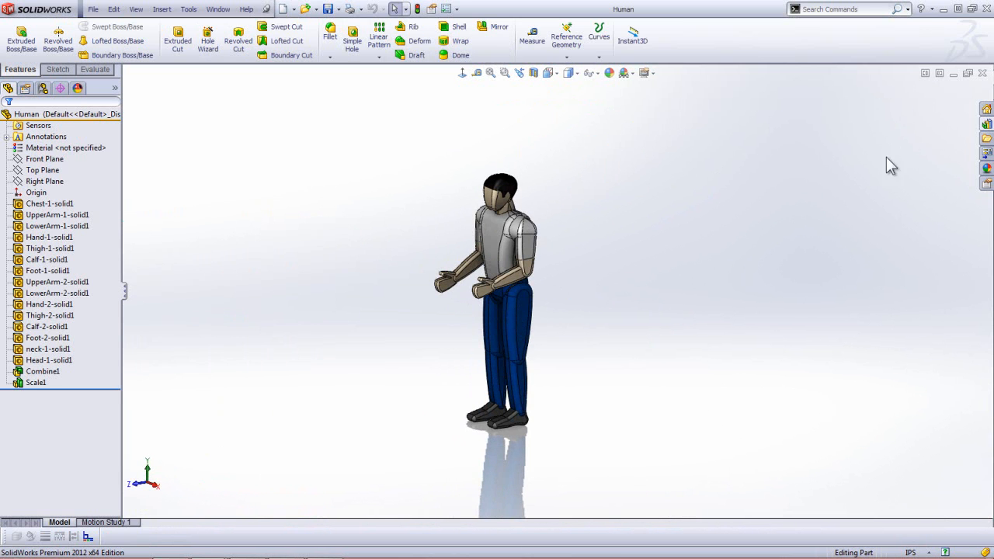
- Arrange the two document windows side by side, with Scene1 in one half and Human active in the other
click(939, 74)
click(851, 75)
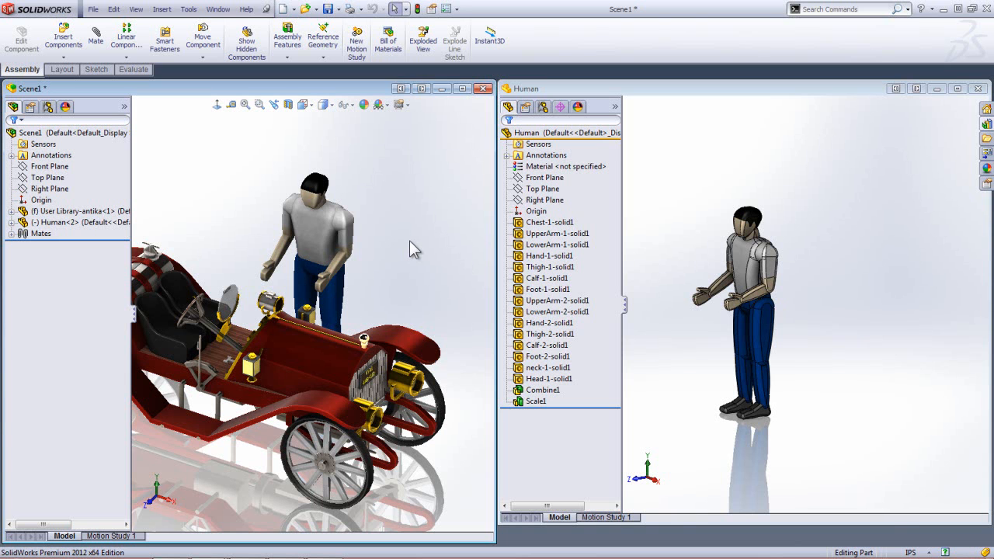
click(827, 140)
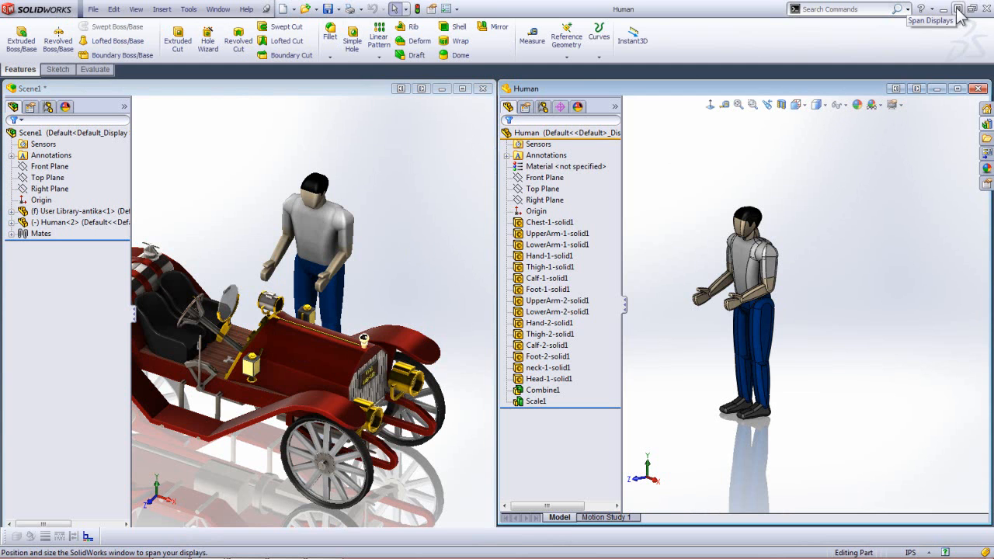
- Span the program window across both displays and restore it to a single display
click(959, 10)
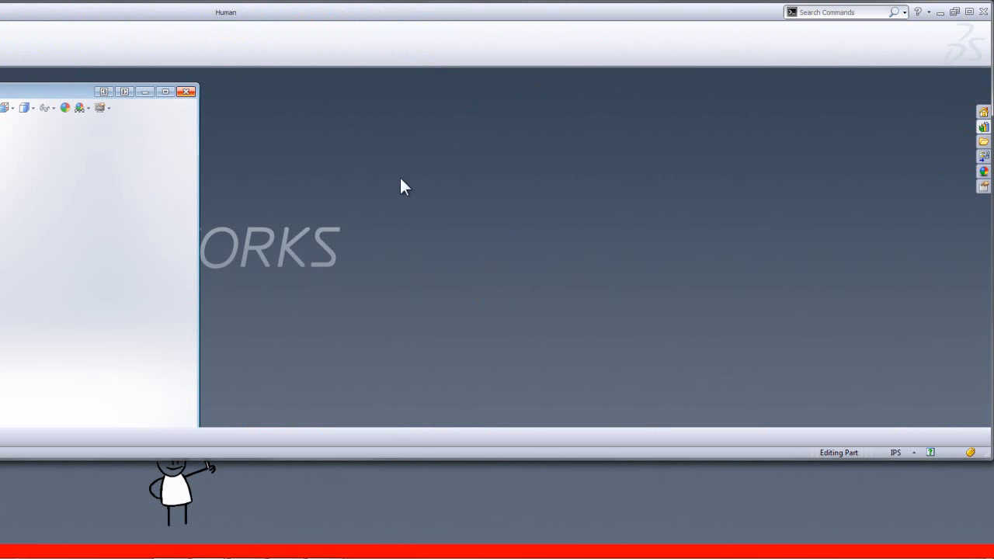
click(969, 12)
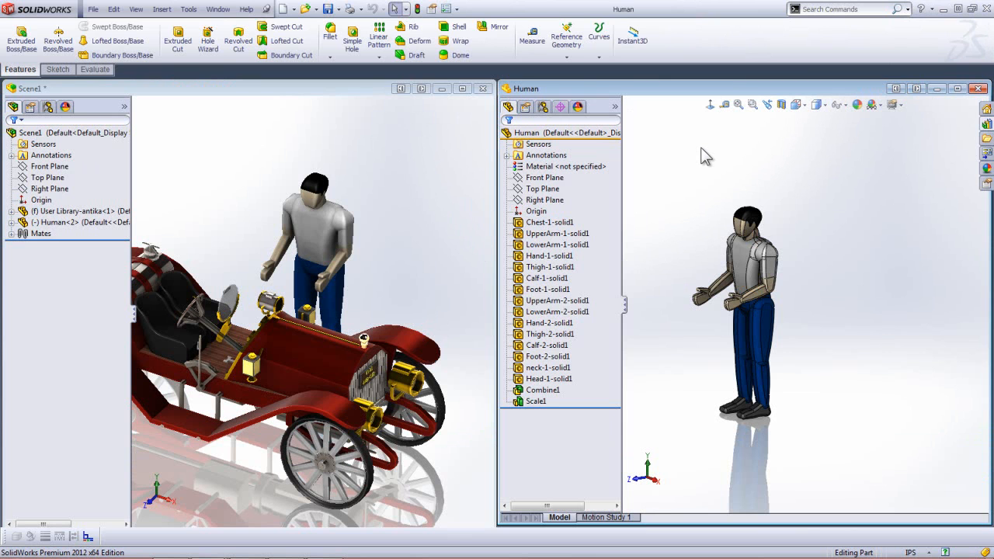
- From the Scene1 assembly, show the folder containing the open Human document, and put the folder window away
click(429, 152)
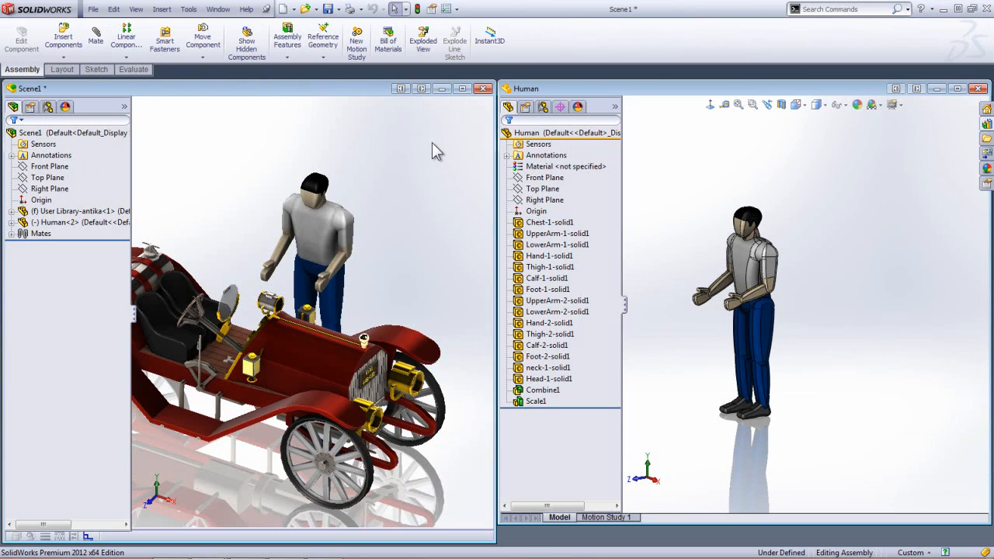
click(219, 9)
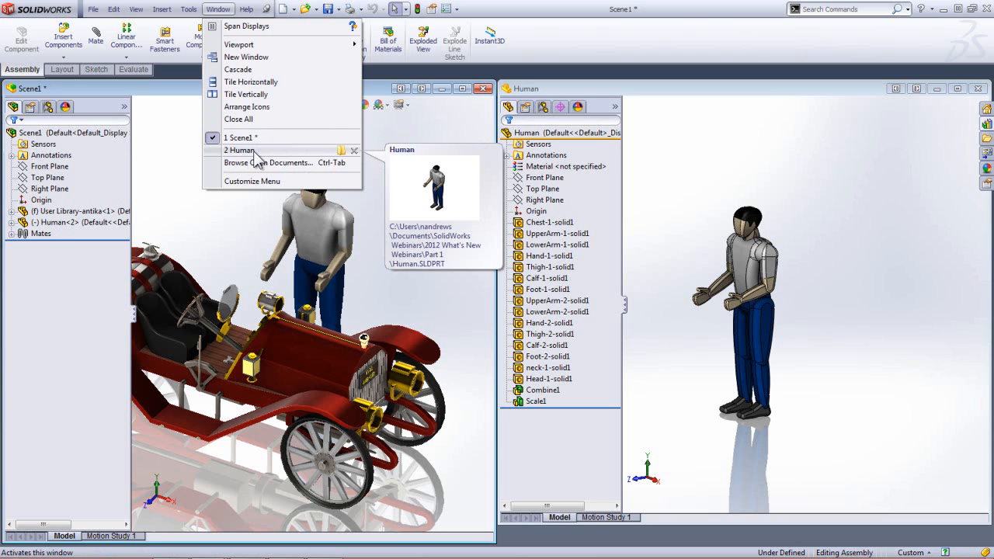
click(339, 148)
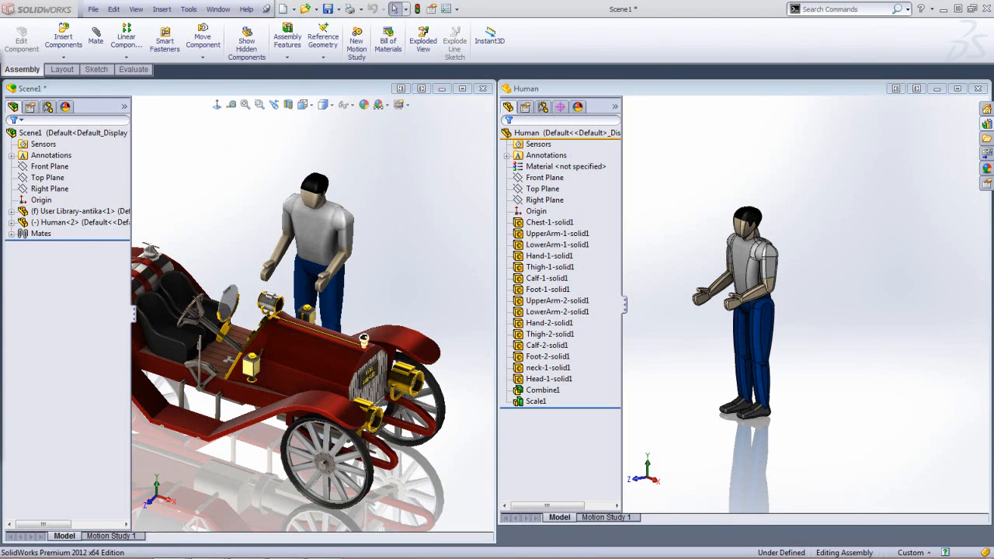
drag(500, 68, 601, 84)
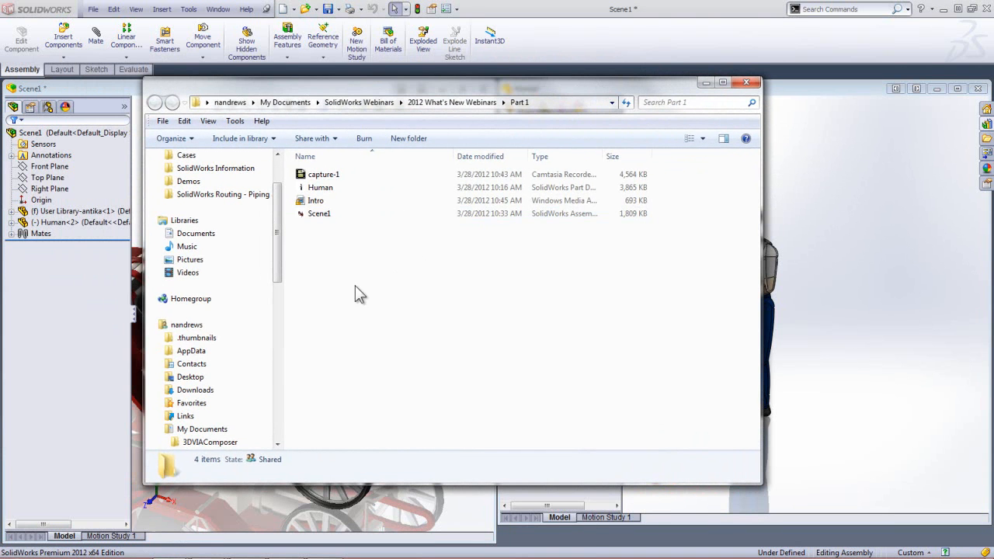
click(706, 82)
- Close the Human document directly from the list of open windows and maximize the Scene1 window
click(218, 9)
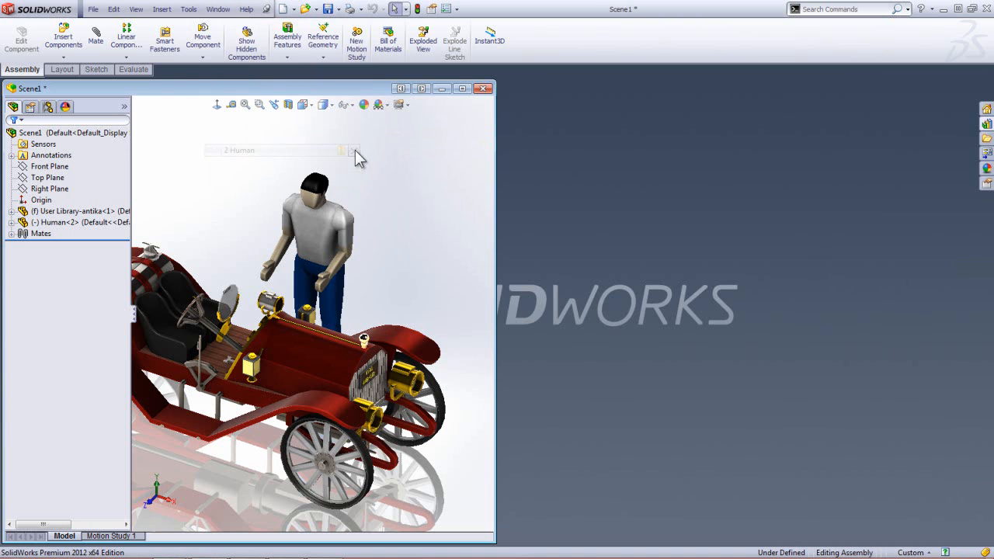
click(354, 149)
click(462, 88)
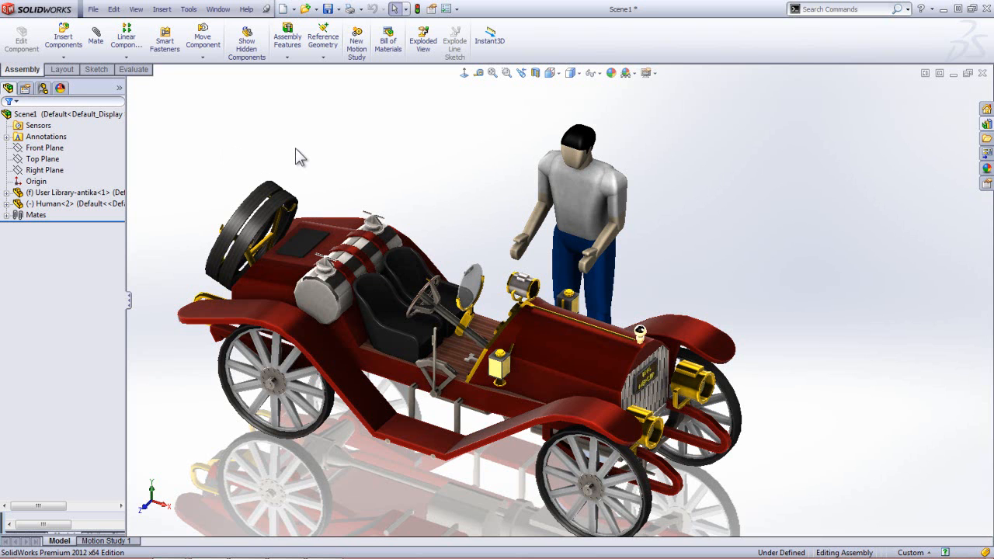
- Select all components of the Scene1 assembly and clear the selection
key(ctrl+a)
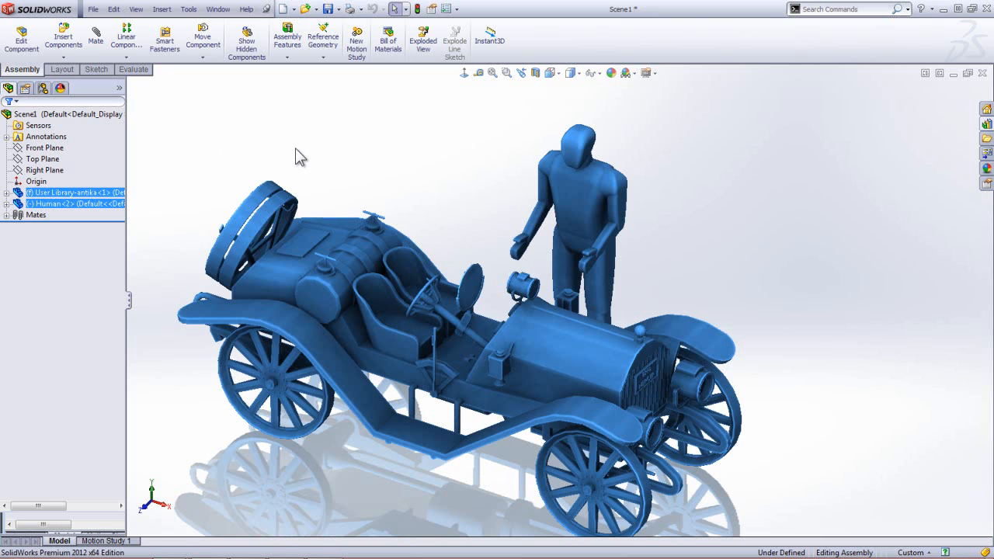
click(295, 149)
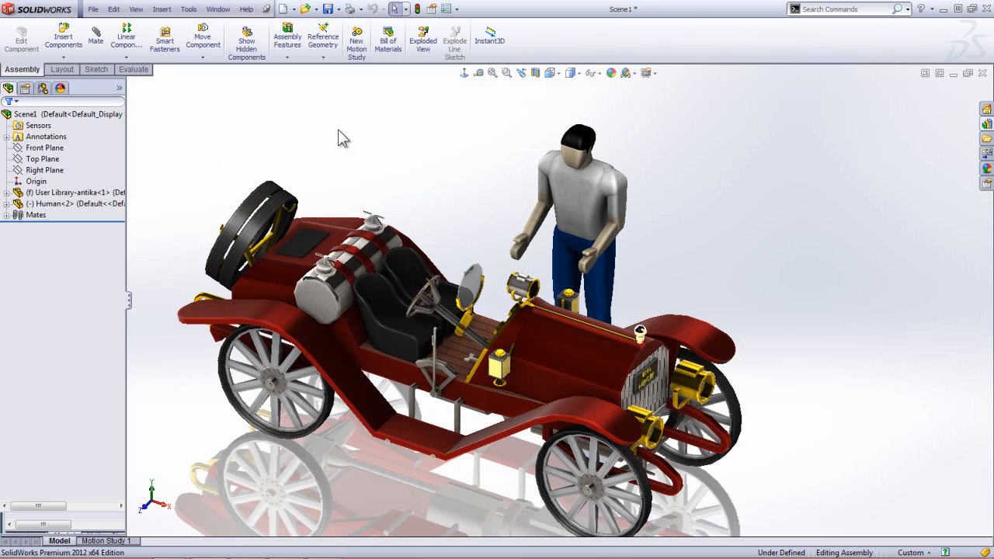
- Pin Human.SLDPRT in the Recent Documents overview and check its place among the pinned files
key(r)
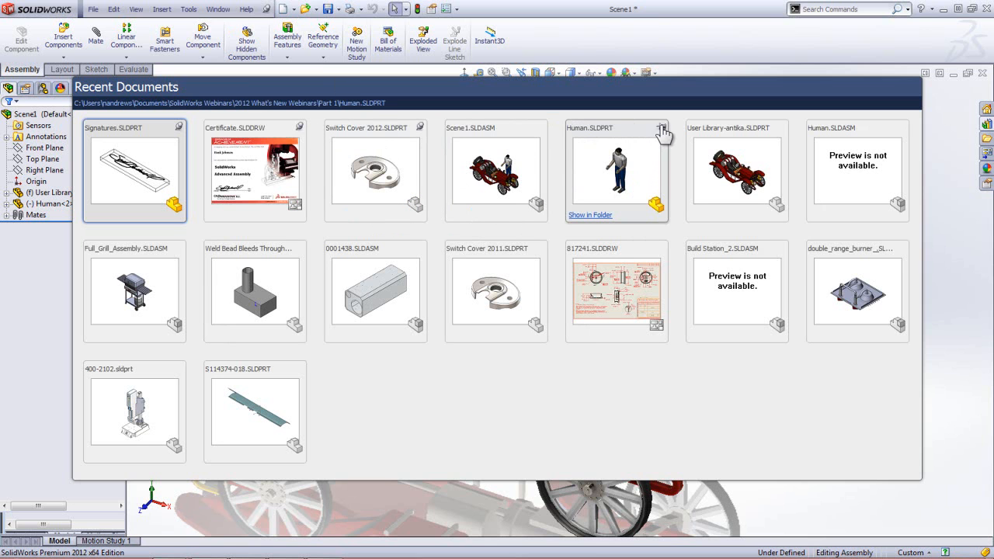
click(662, 128)
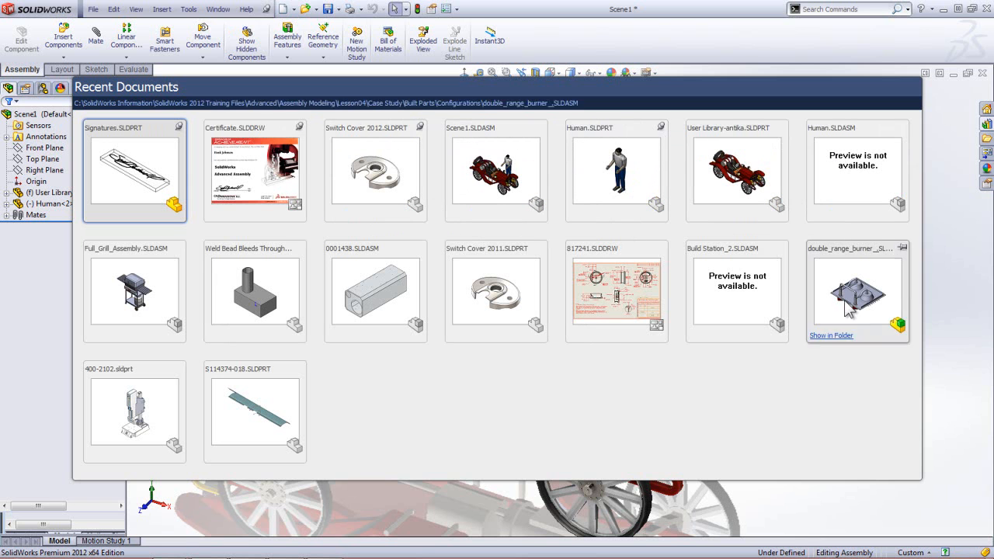
click(963, 379)
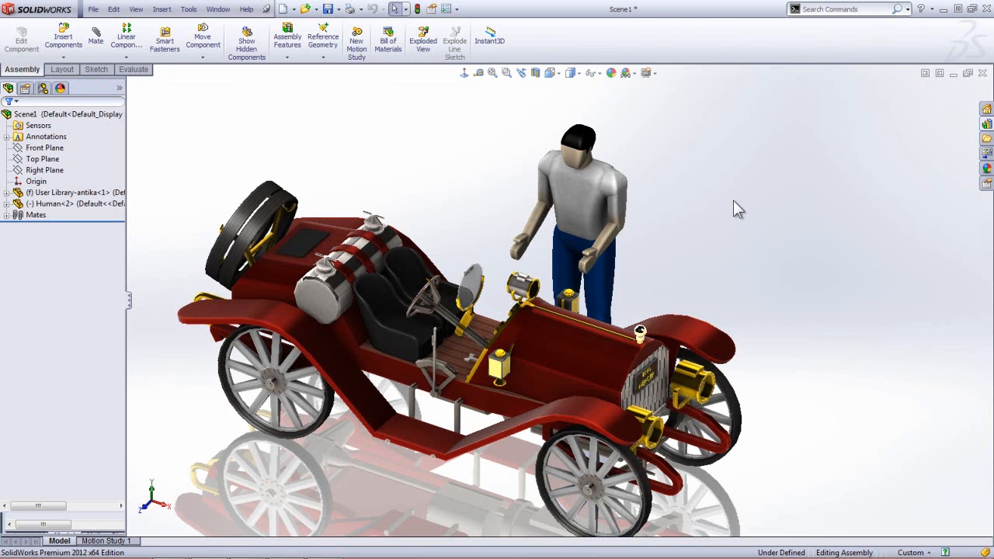
key(r)
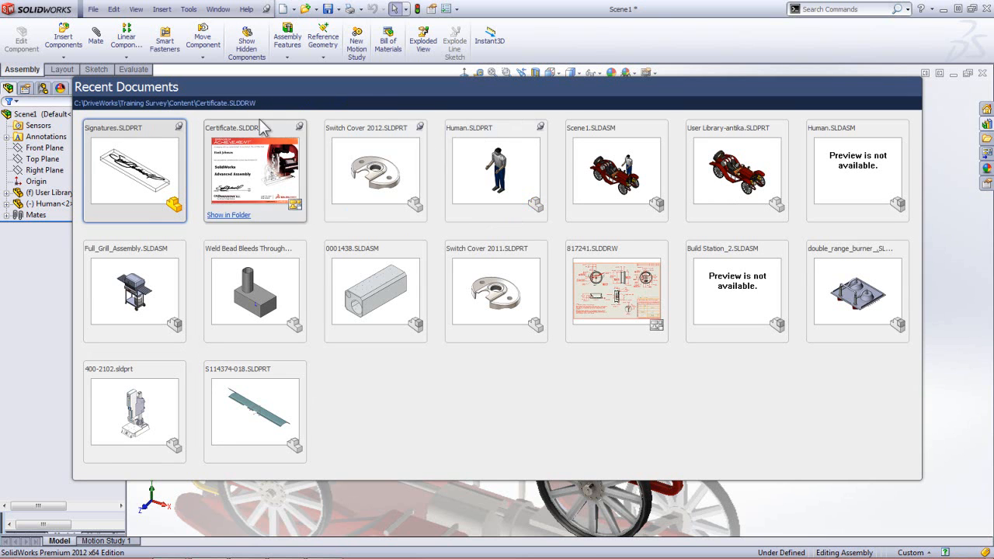
click(931, 247)
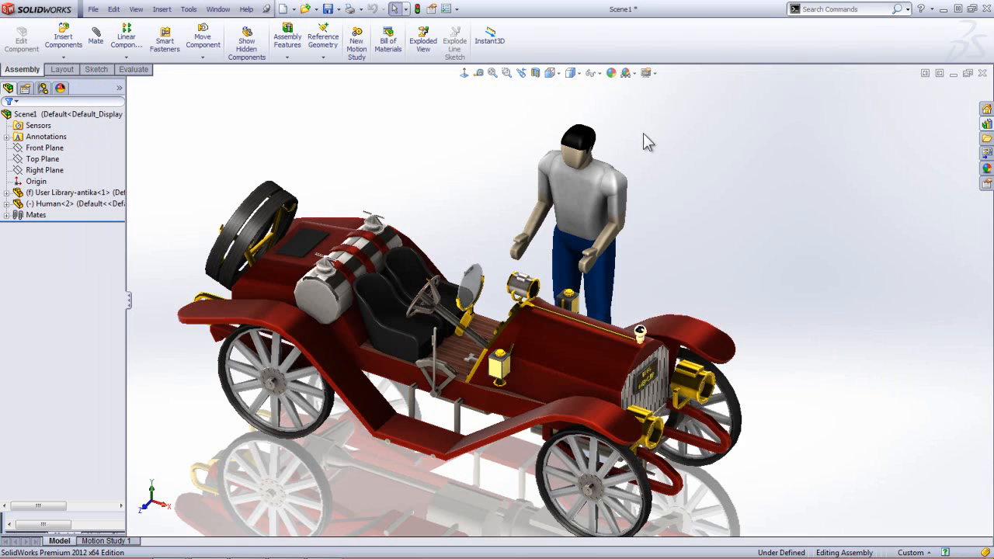
click(93, 9)
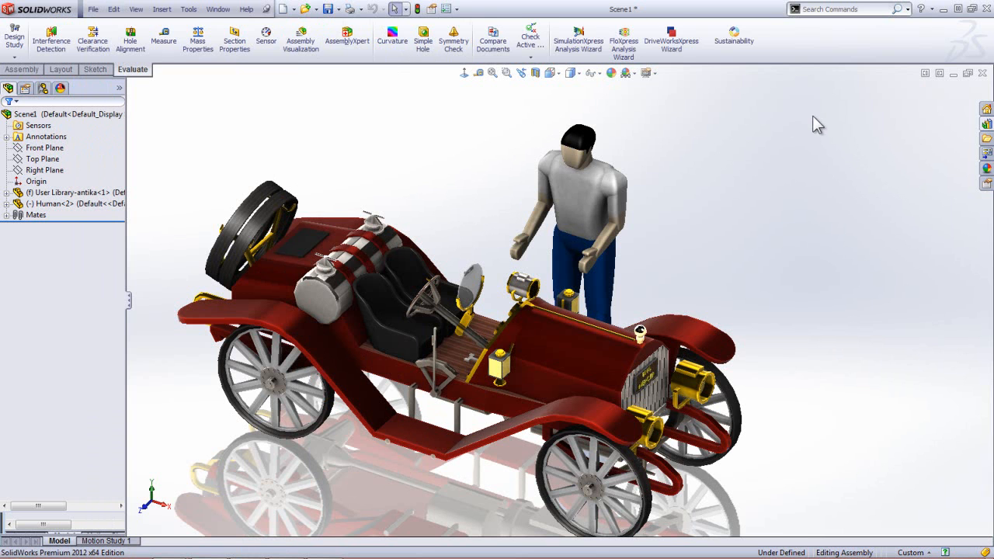
- Search the commands for "hole" and show where Hole Alignment is located in the interface
click(908, 9)
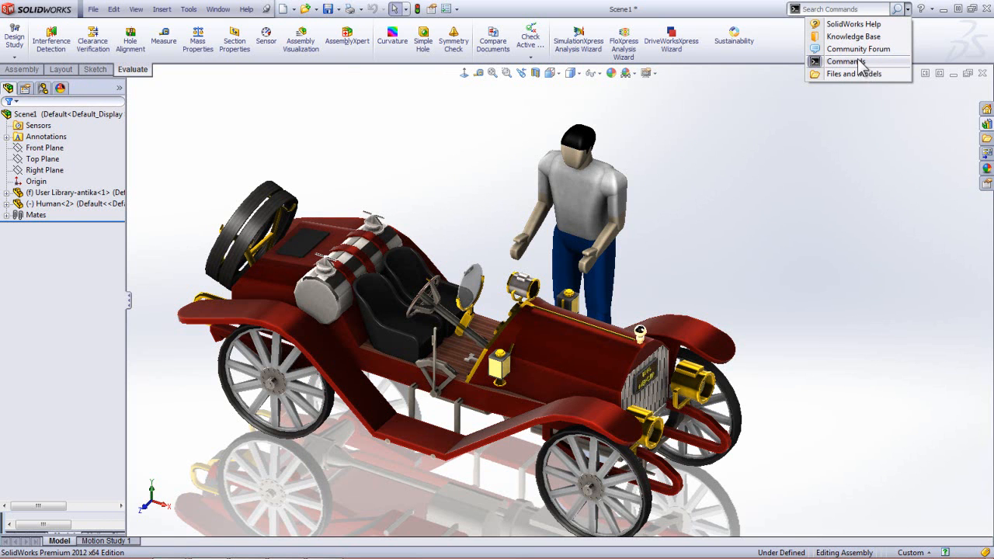
click(849, 10)
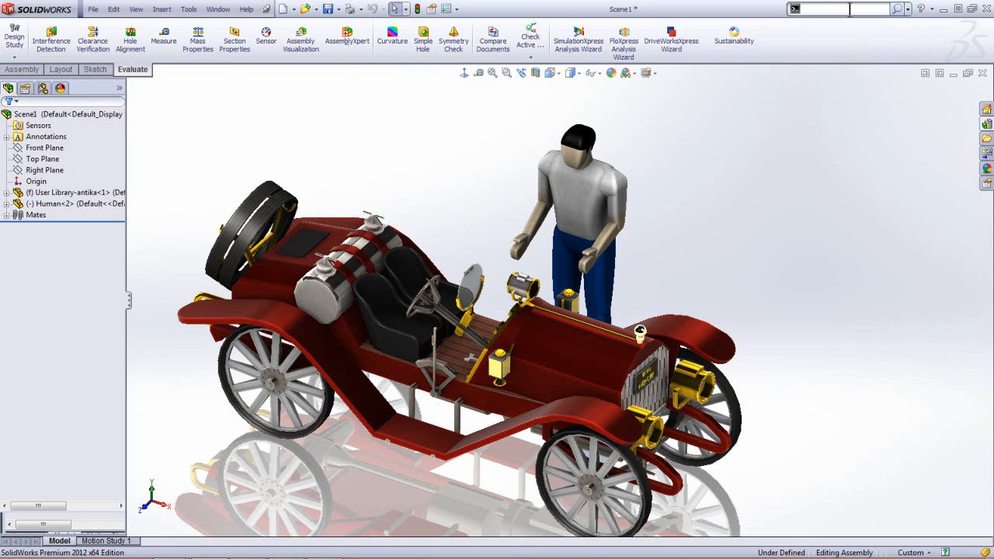
text(hole)
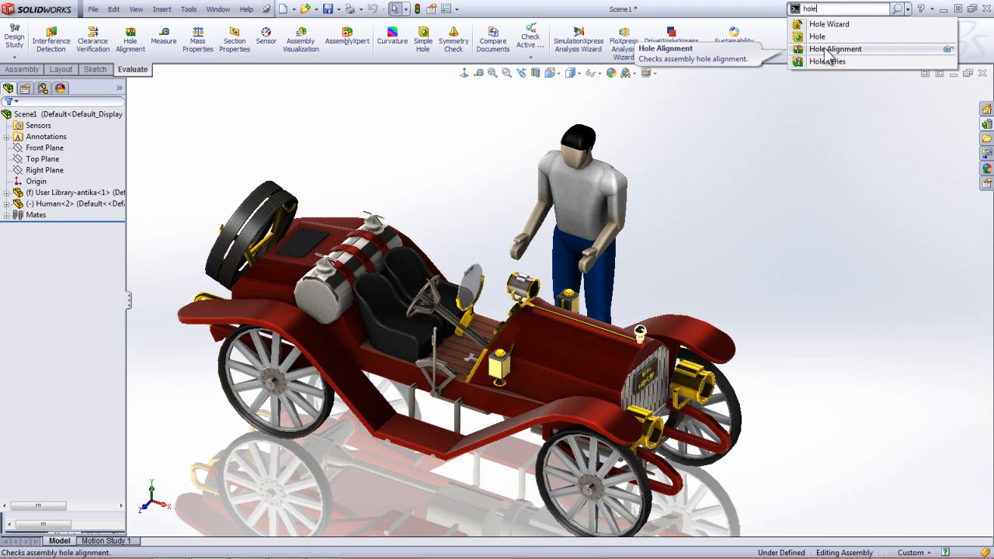
click(948, 50)
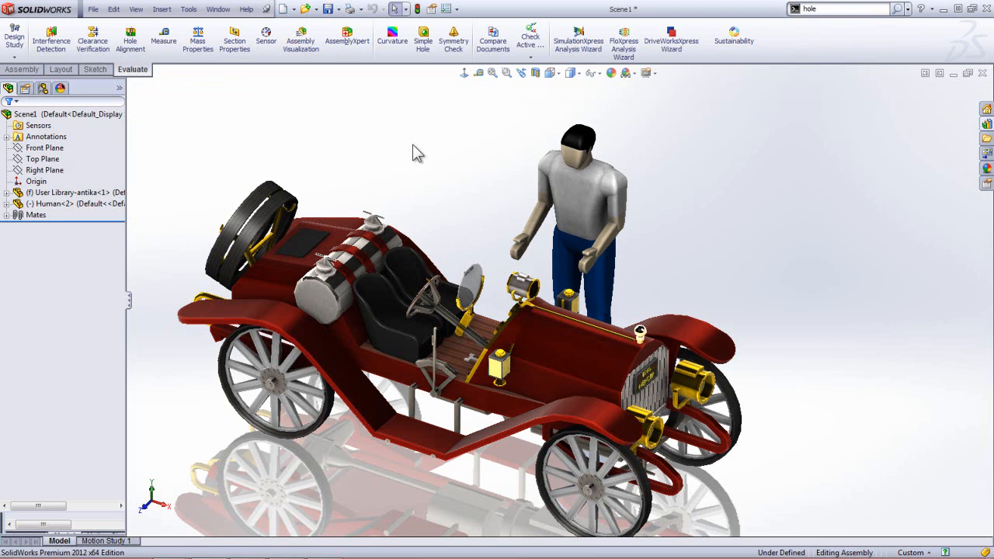
- Bring up the shortcut bar, search the commands for "curve", and dismiss the result list
click(454, 228)
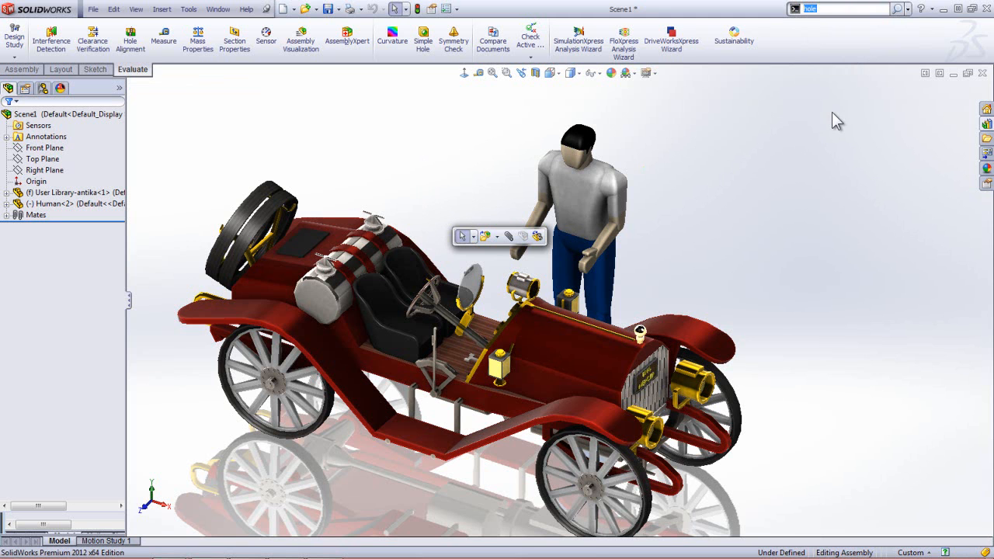
text(curve)
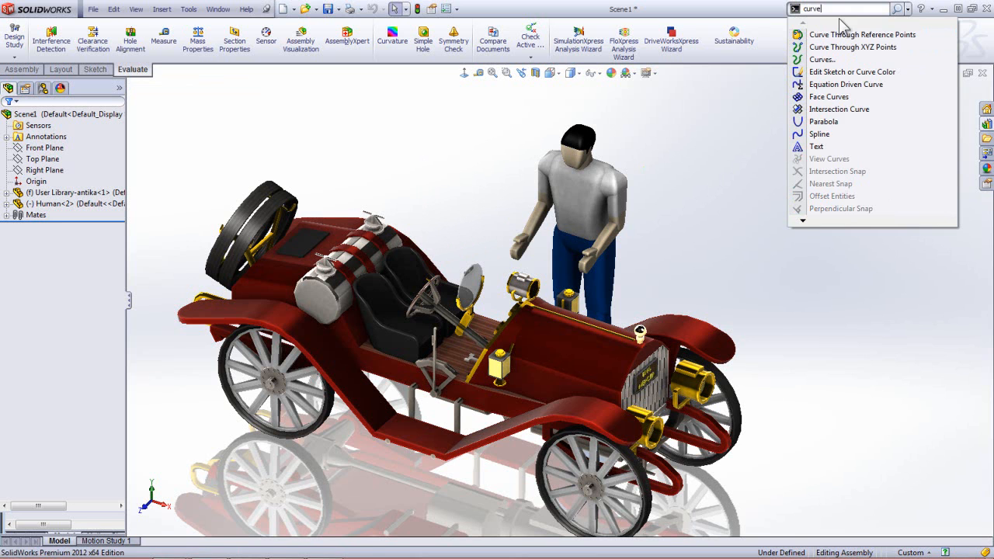
click(735, 194)
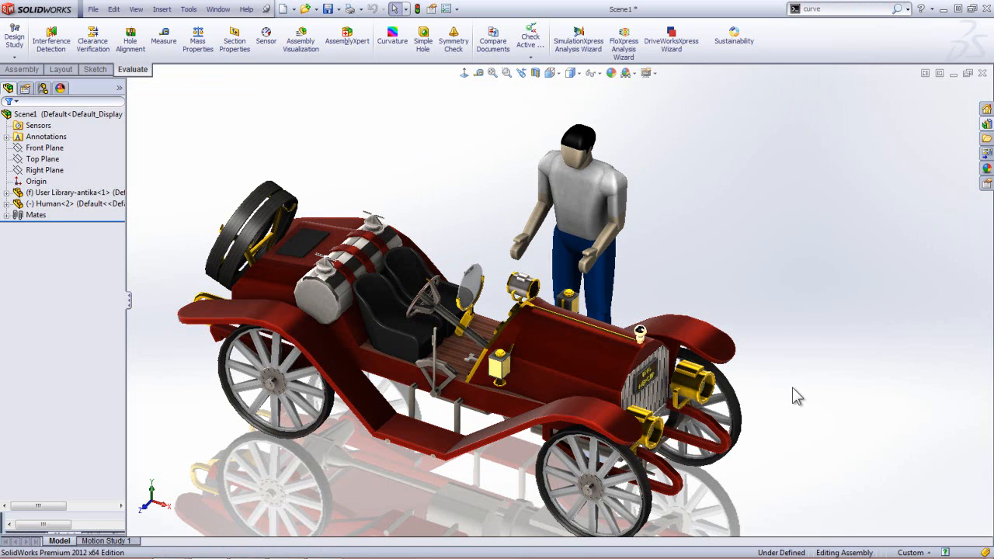
- Set the assembly's unit system to IPS (inch, pound, second), and view the document's detailed units settings without changing them
click(924, 552)
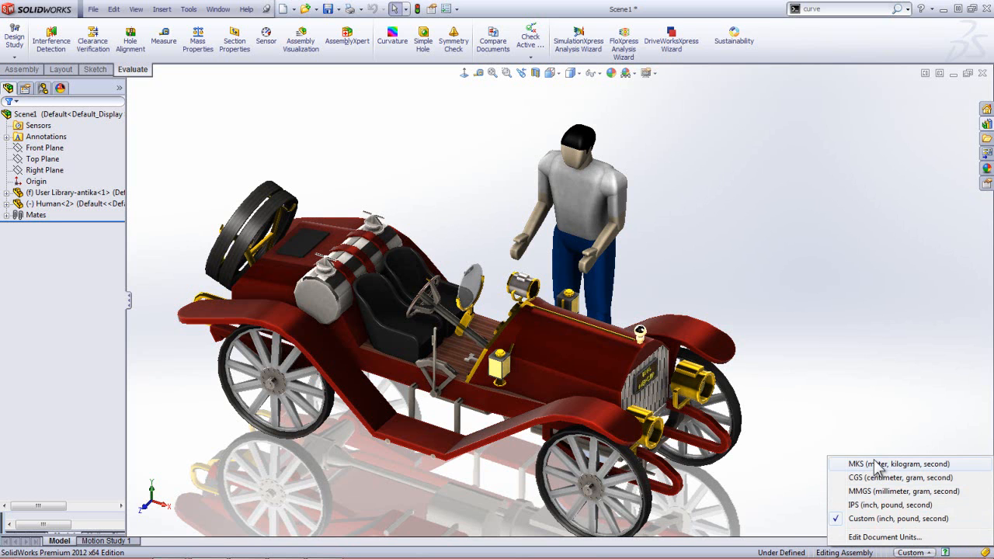
click(862, 503)
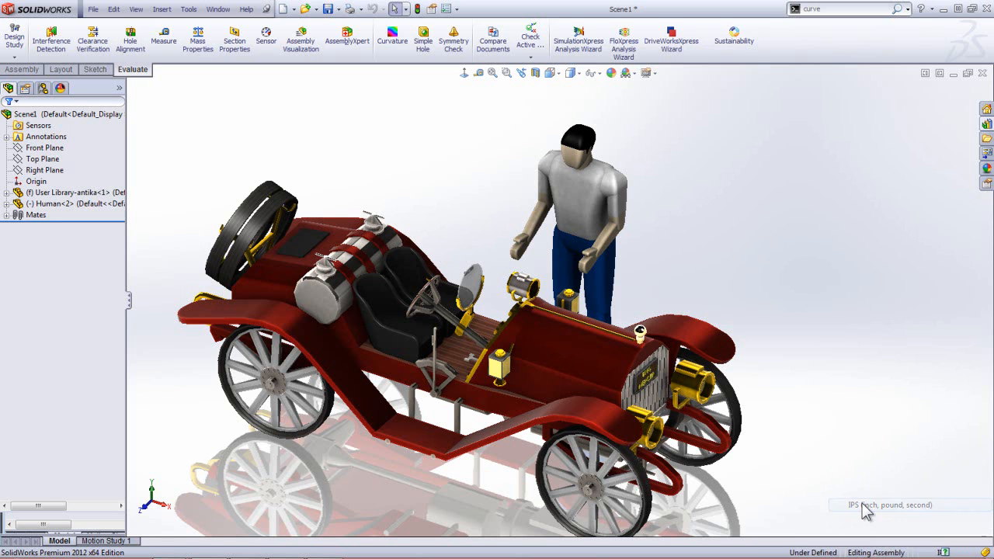
click(918, 552)
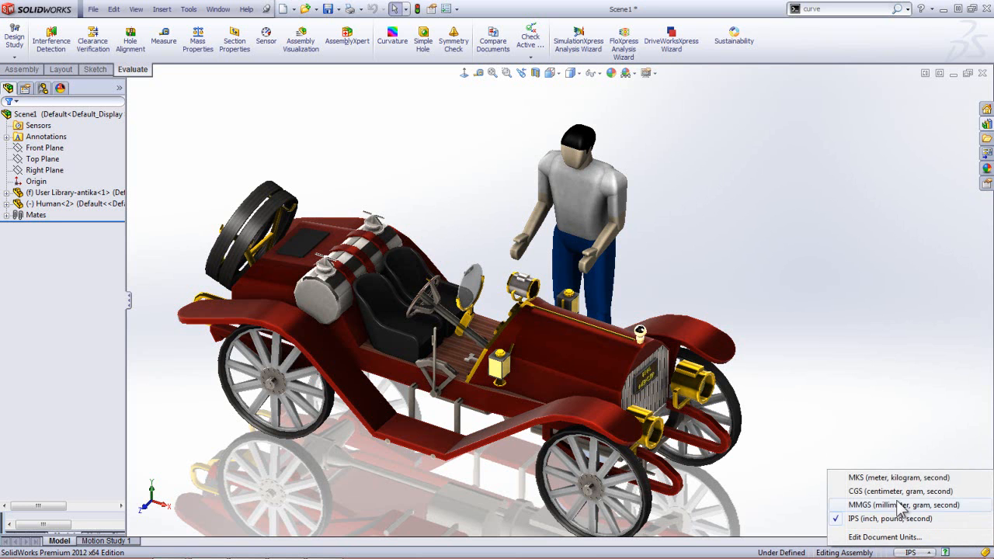
click(884, 537)
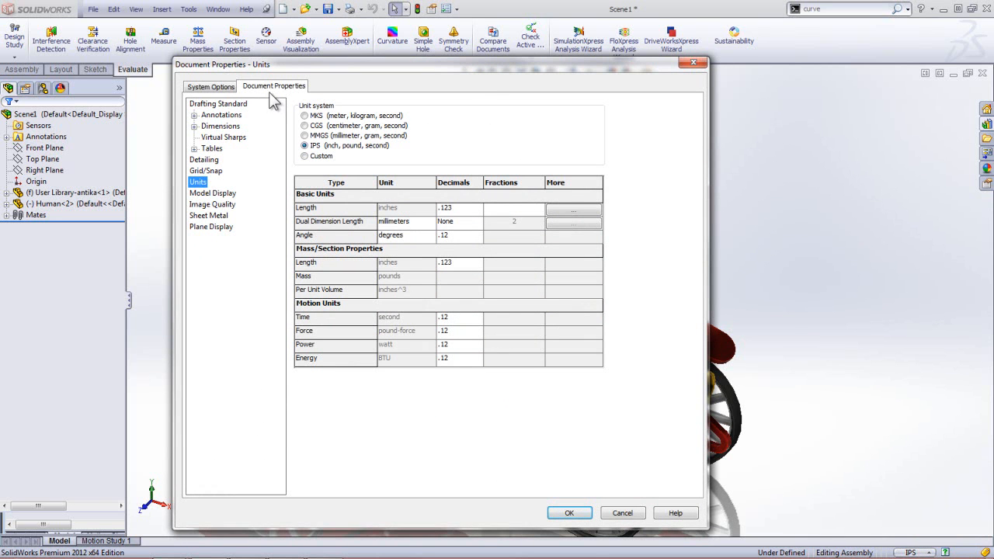
click(623, 514)
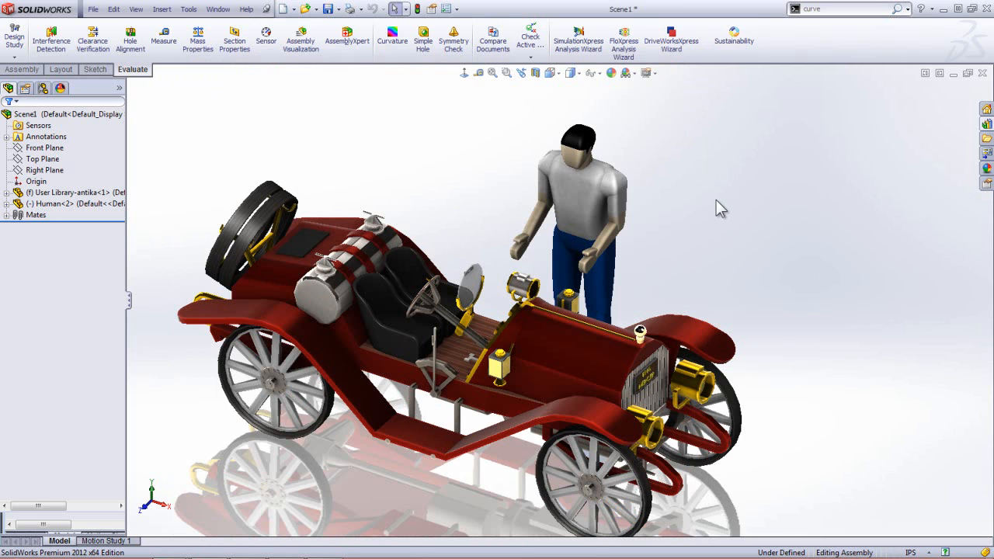
- Bring up the mouse gesture guide, and search the mouse gesture customization for "macro" to view its assignments
mouse_move(718, 200)
right_down()
mouse_move(695, 203)
mouse_move(692, 228)
mouse_move(721, 233)
mouse_move(738, 182)
mouse_move(695, 214)
mouse_move(730, 200)
mouse_move(696, 196)
mouse_move(727, 209)
mouse_move(708, 184)
right_up()
click(457, 9)
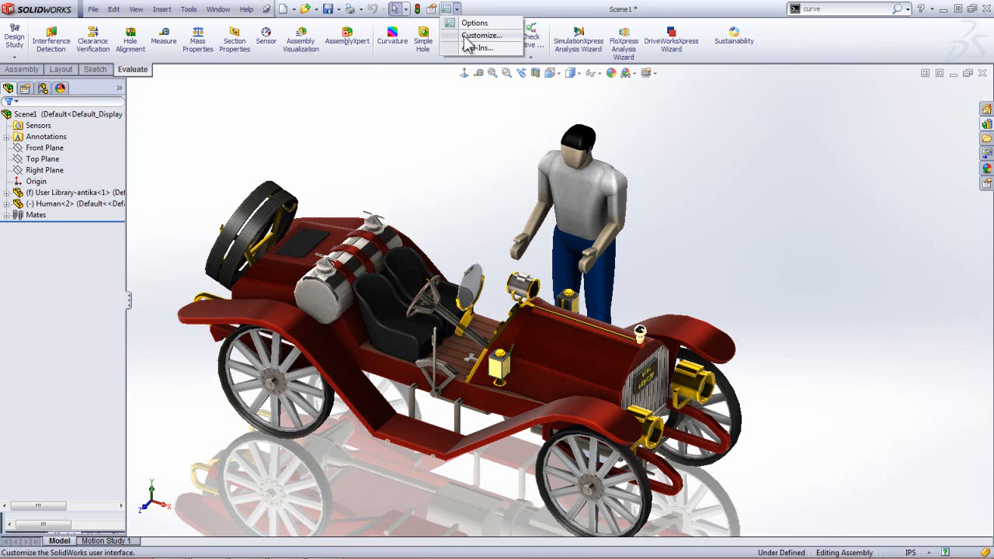
click(470, 34)
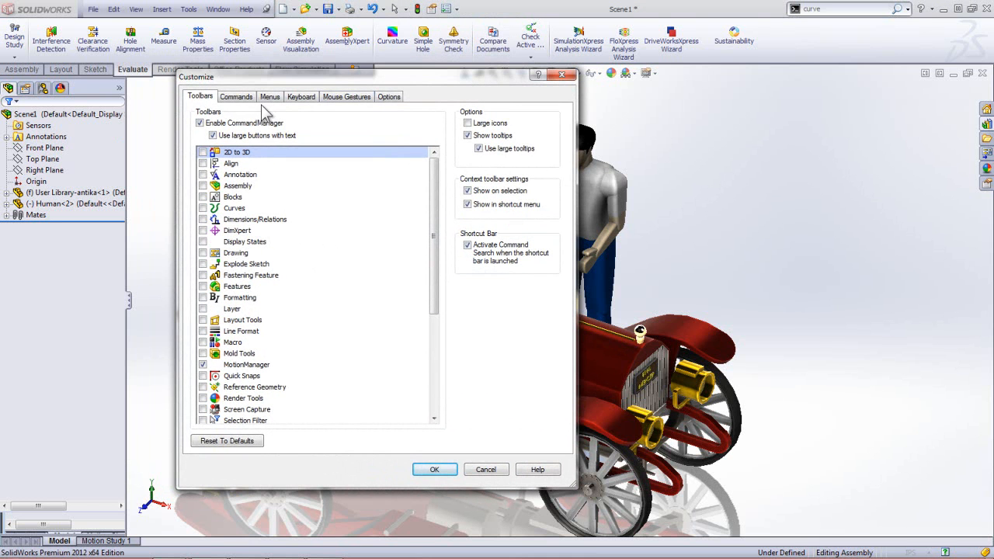
click(346, 96)
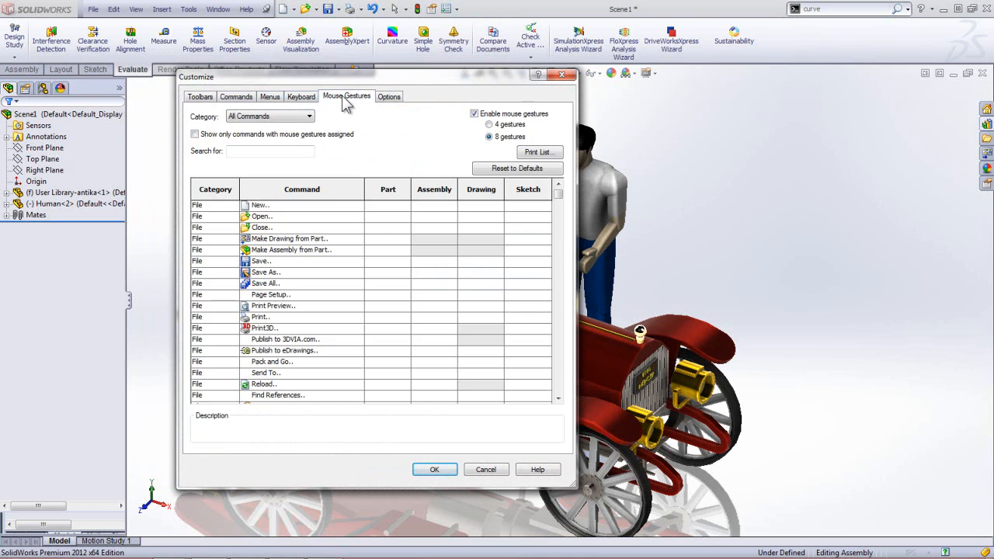
click(243, 152)
text(mac)
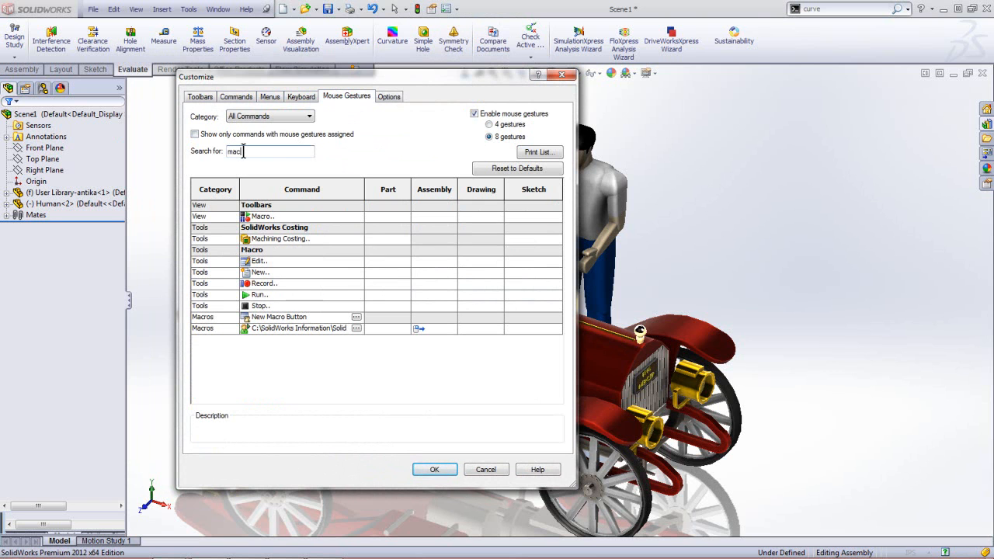
text(r)
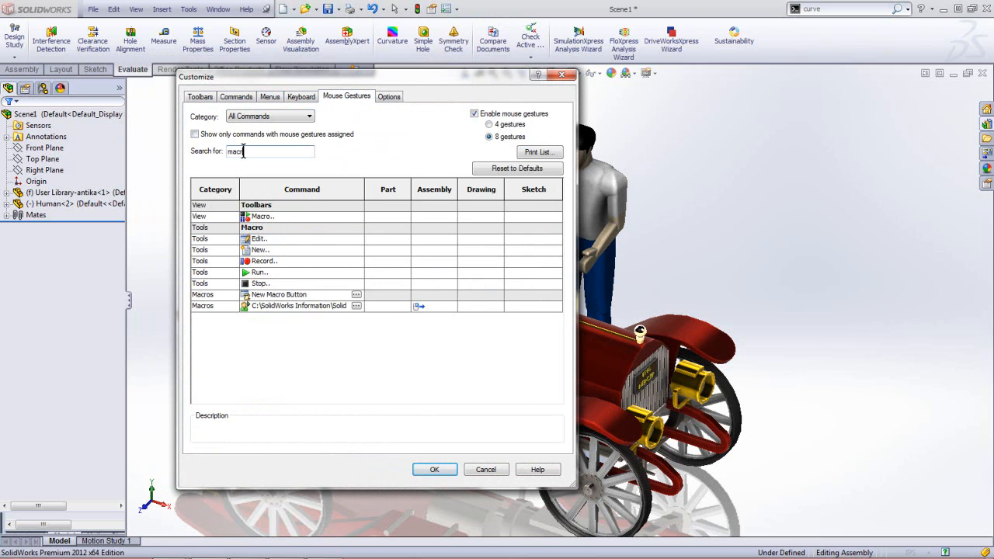
text(o)
- Look up the mouse gesture assignments of the OK and Cancel commands, and close the customization without changes
drag(267, 152, 207, 158)
text(ok)
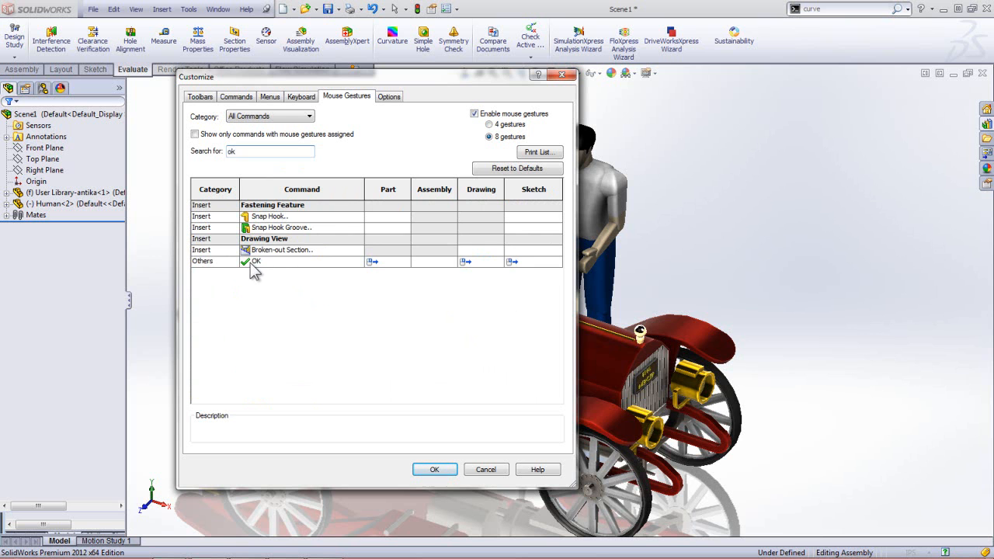
drag(248, 153, 222, 157)
text(can)
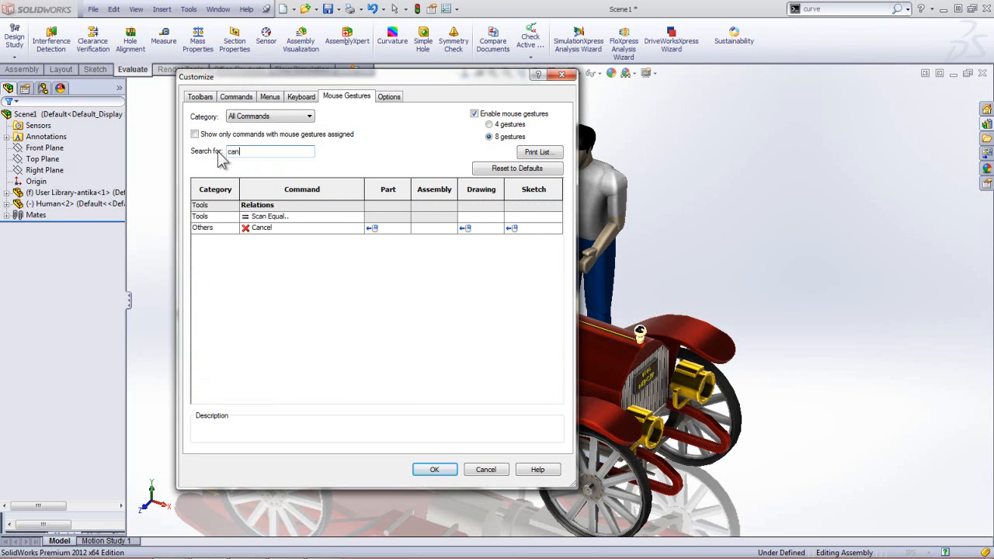
text(ce)
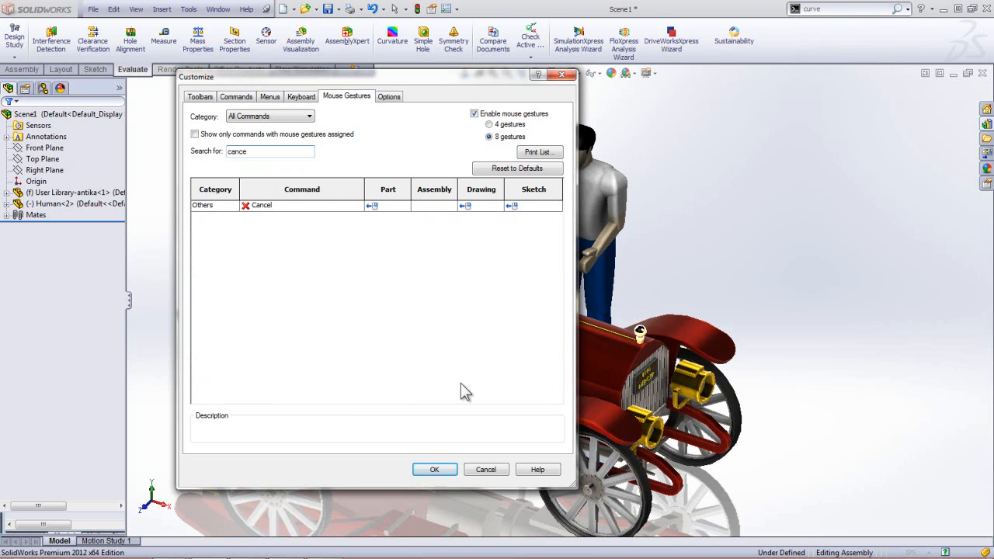
click(485, 469)
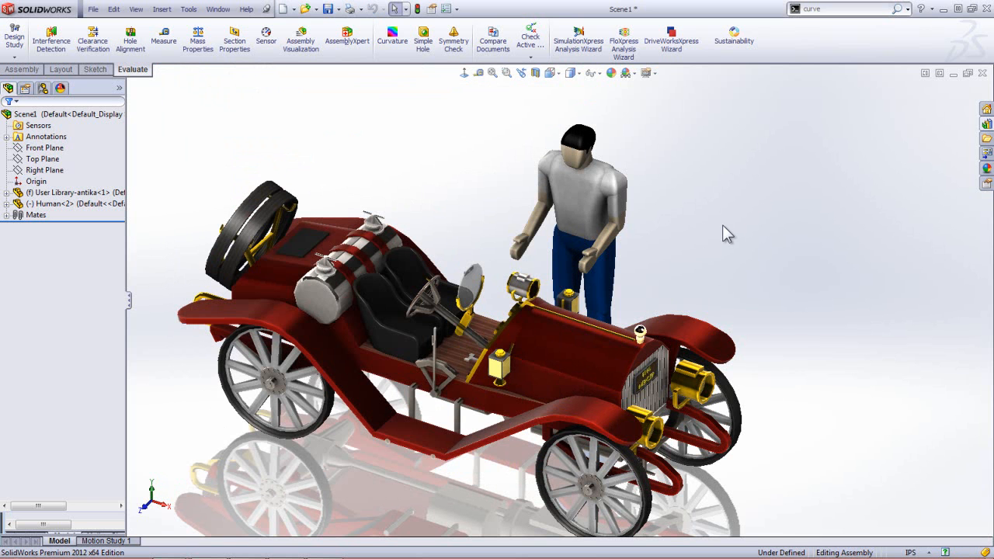
- Run the macro assigned to the rightward mouse gesture in the assembly and dismiss its message
right_drag(690, 208, 730, 210)
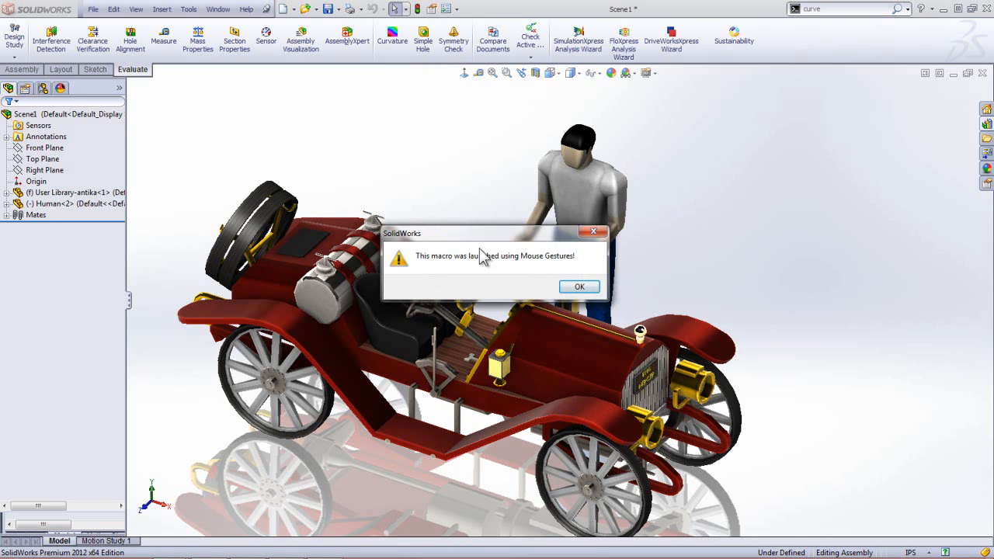
drag(479, 233, 424, 130)
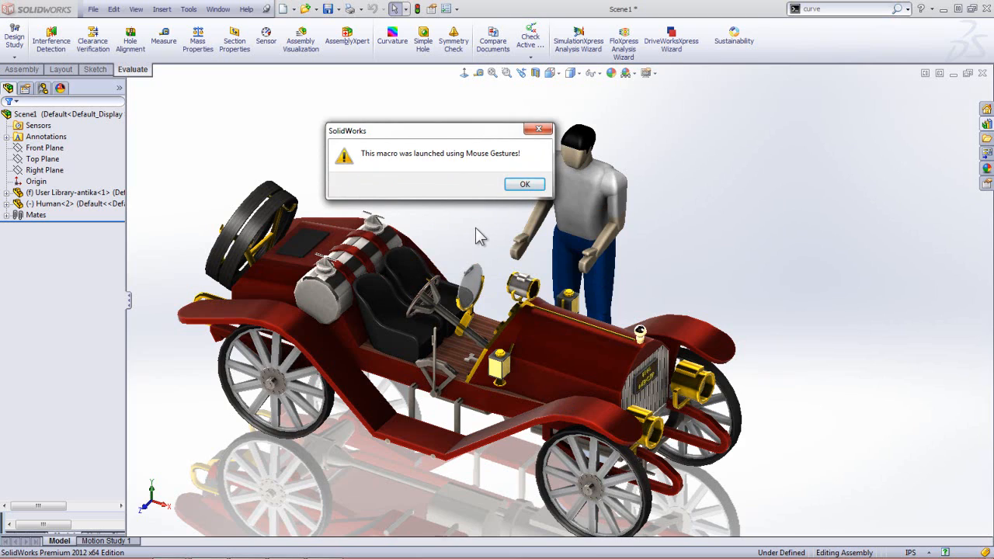
click(524, 184)
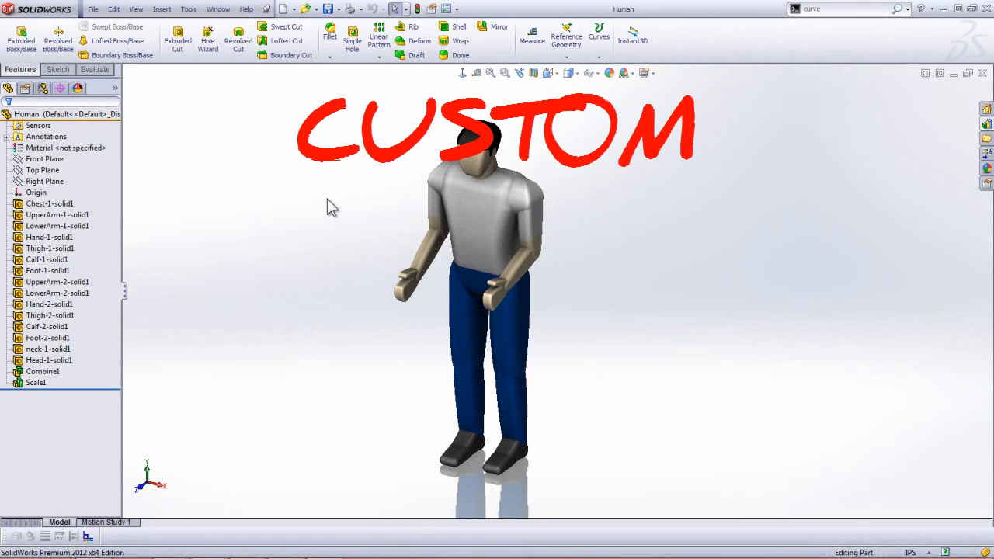
- Open the Human part's custom file properties and add a Description property of type Text
click(431, 9)
drag(221, 81, 289, 122)
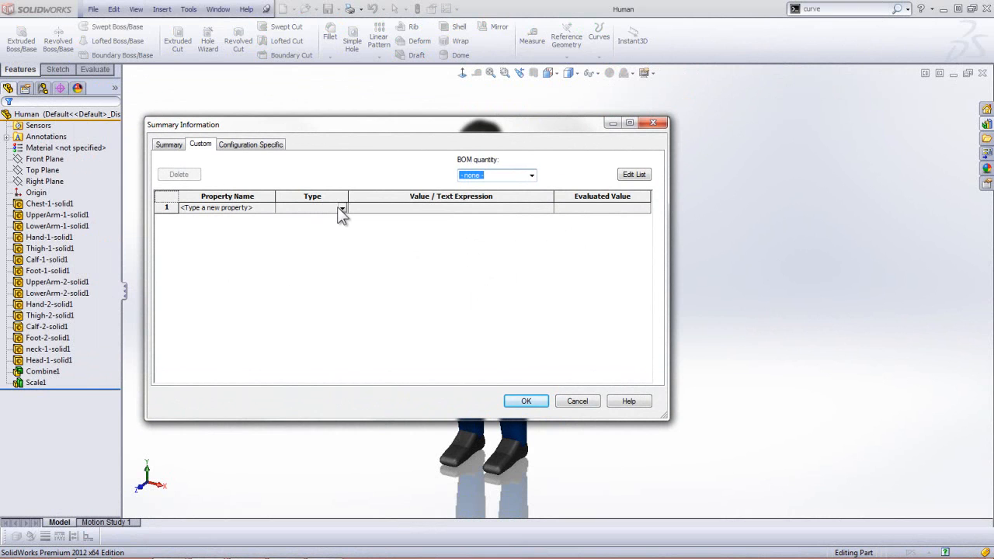
click(271, 208)
click(269, 209)
click(233, 218)
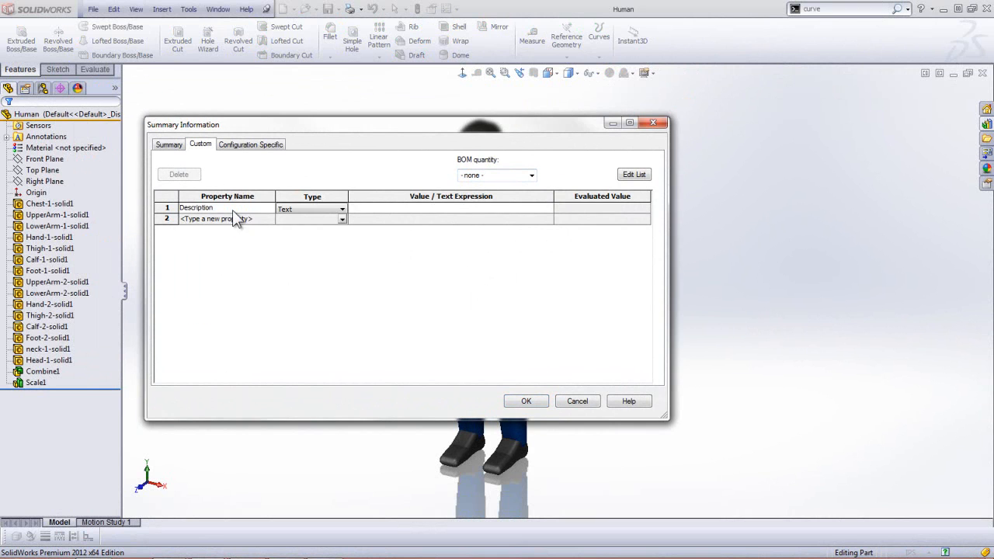
- Try the placeholder text "xxxxxx" as the Description property's value and clear it again
click(407, 208)
text(xxxxxx)
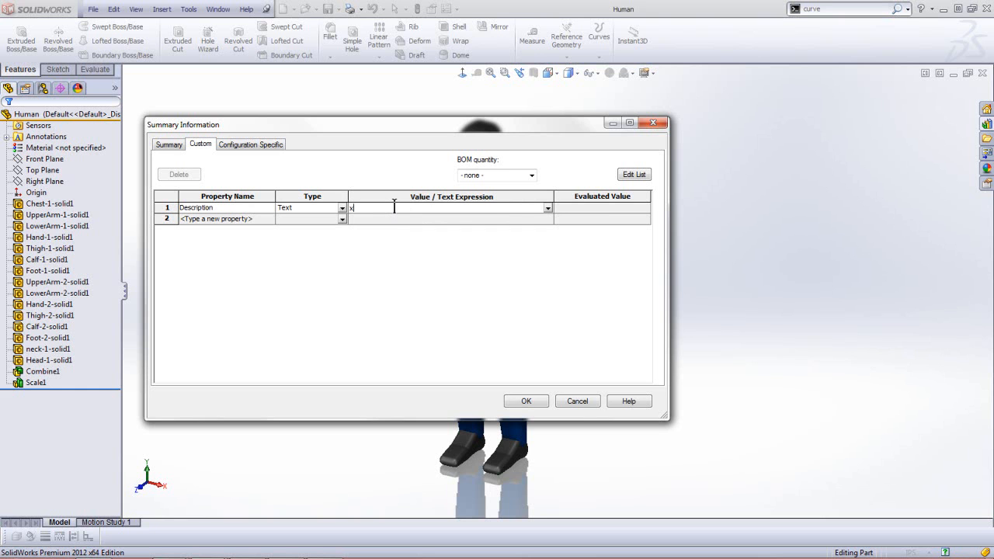
key(BackSpace)
key(BackSpace)
key(BackSpace)
key(BackSpace)
key(BackSpace)
key(BackSpace)
- Add the Revision and Cost properties to the part's custom property list
click(271, 220)
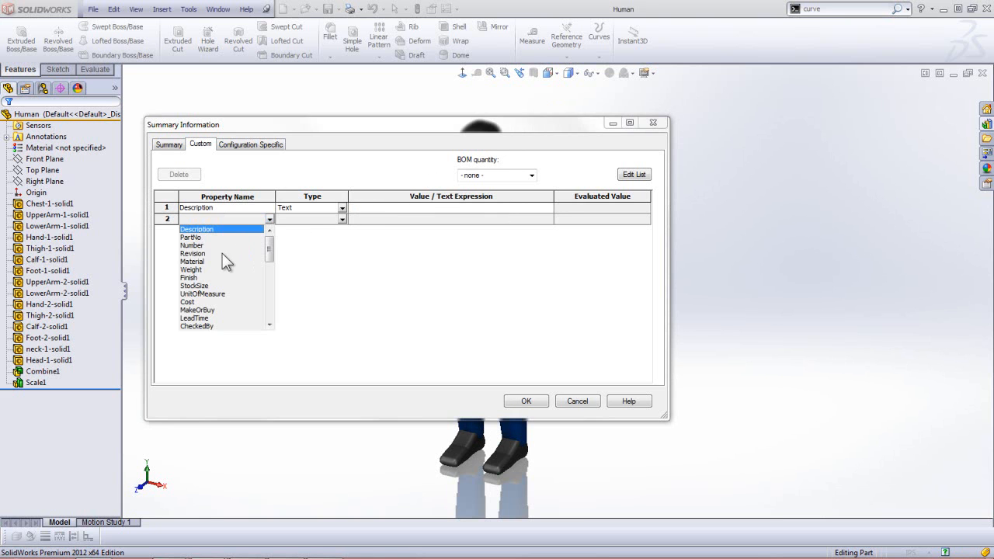
click(224, 253)
click(271, 231)
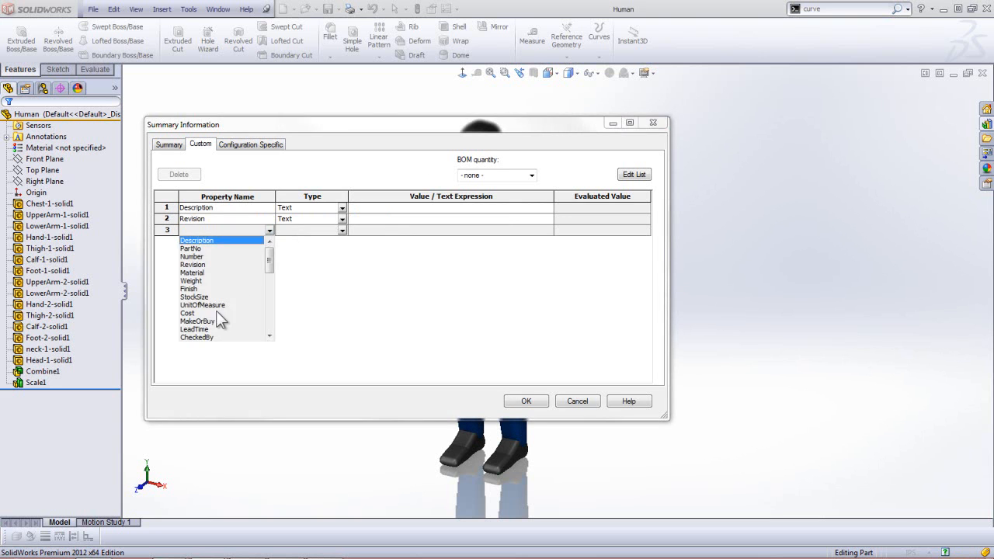
click(222, 308)
click(268, 242)
click(233, 308)
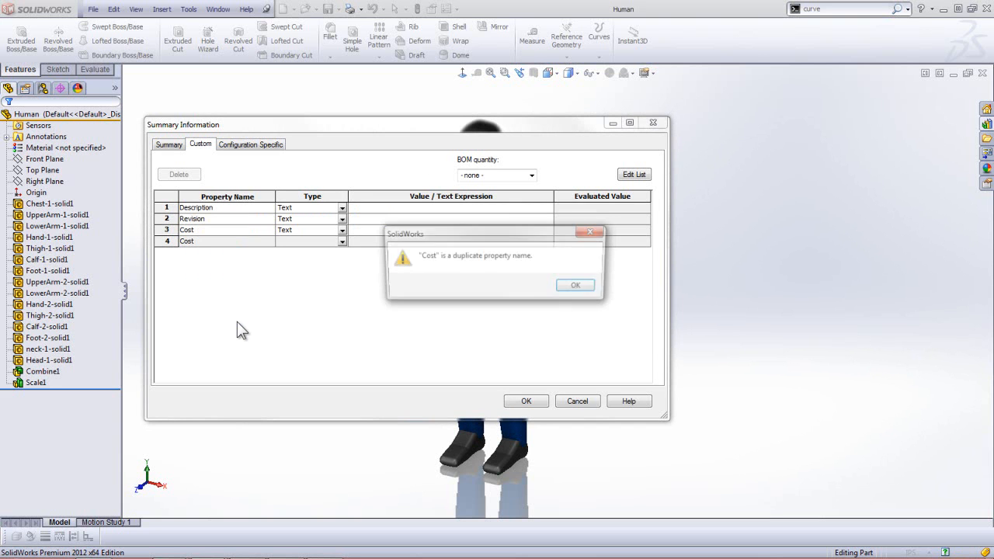
click(579, 288)
- Add a Weight property of type Text and accept the part's custom properties
click(344, 244)
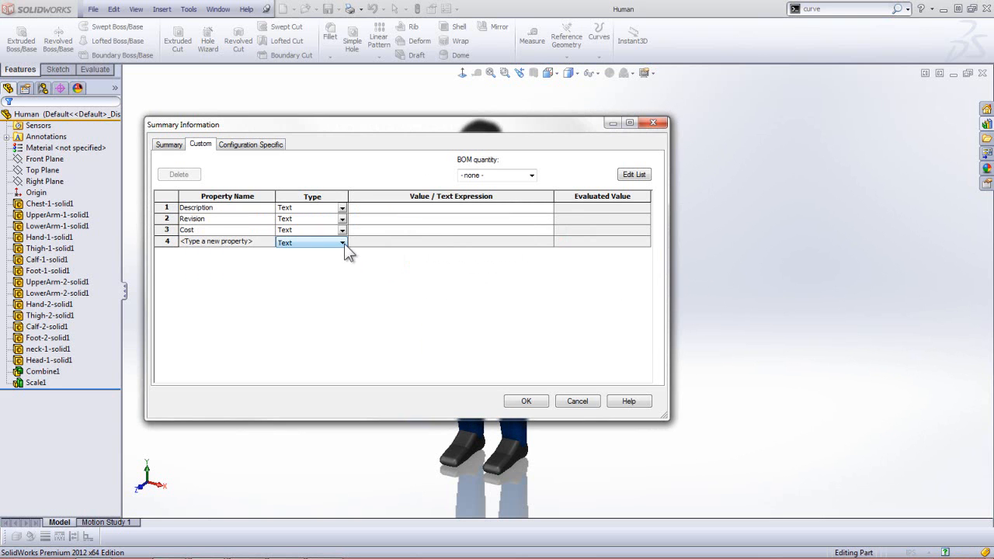
click(270, 243)
click(207, 293)
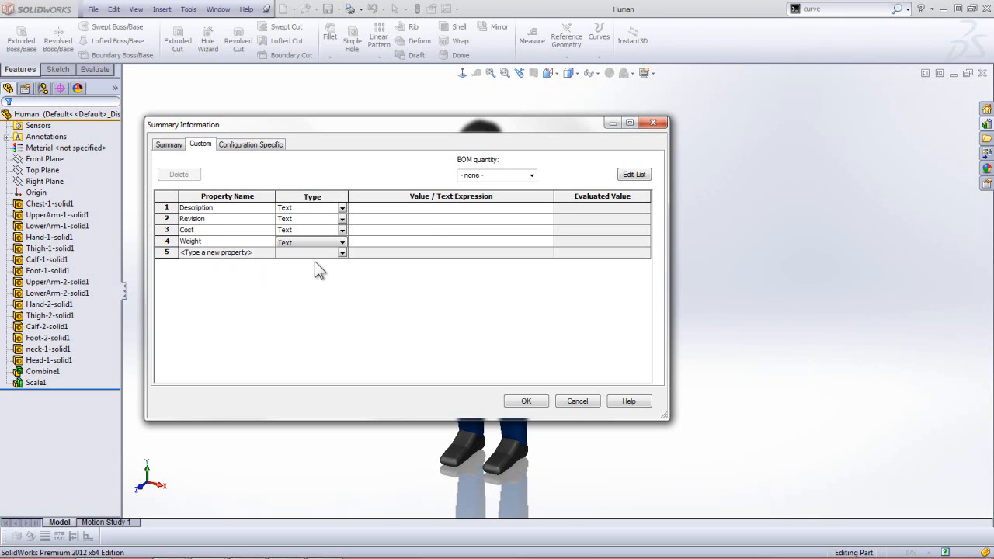
click(526, 401)
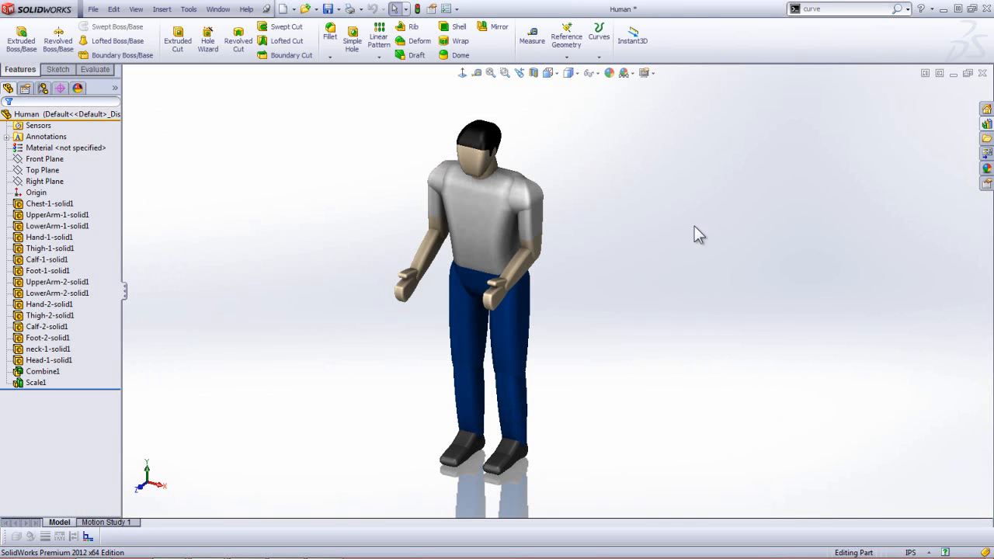
- Start a section view on the Front Plane and add a second section on the Right Plane, offset about 3.66 in
click(535, 74)
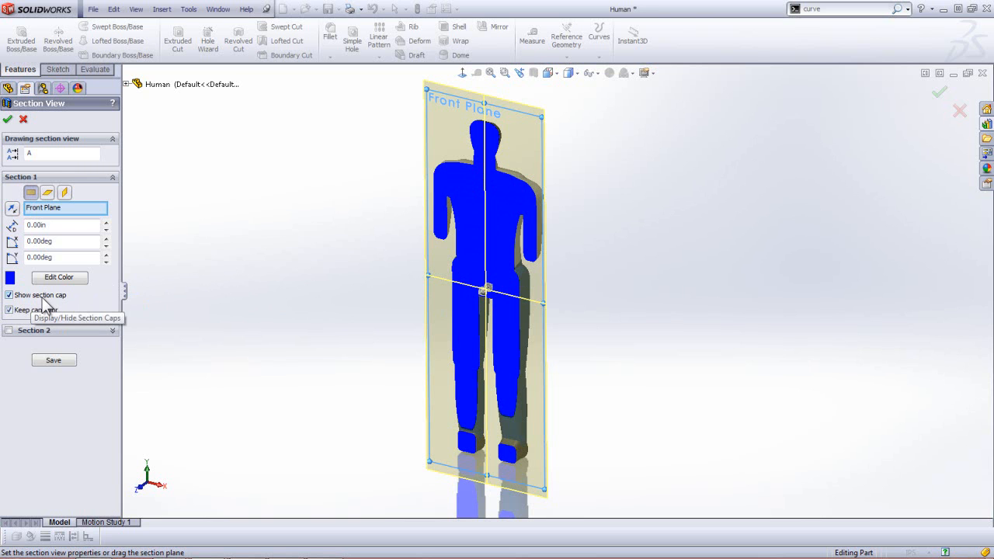
click(9, 331)
scroll(33, 346, down, 1)
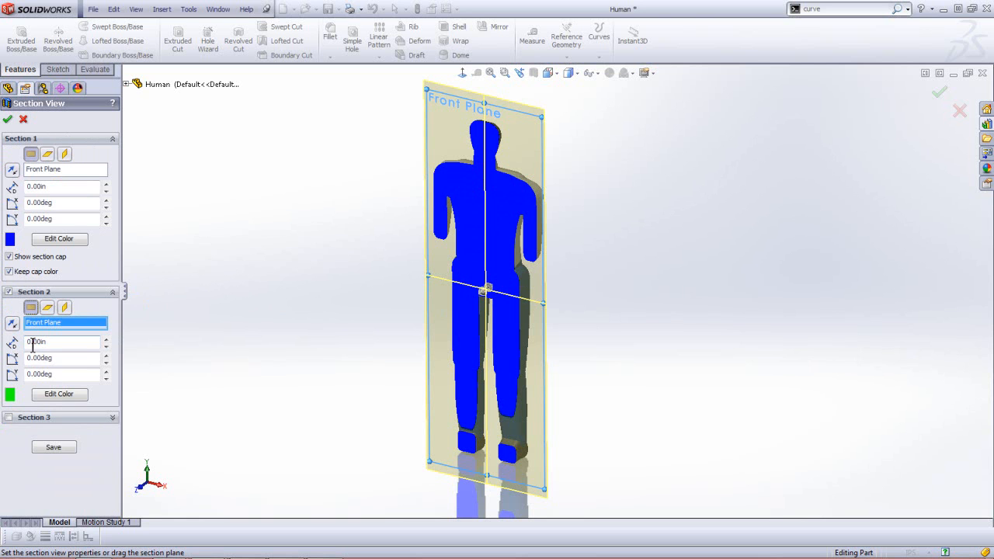
click(66, 308)
mouse_move(491, 311)
mouse_down()
mouse_move(479, 304)
mouse_move(493, 305)
mouse_up()
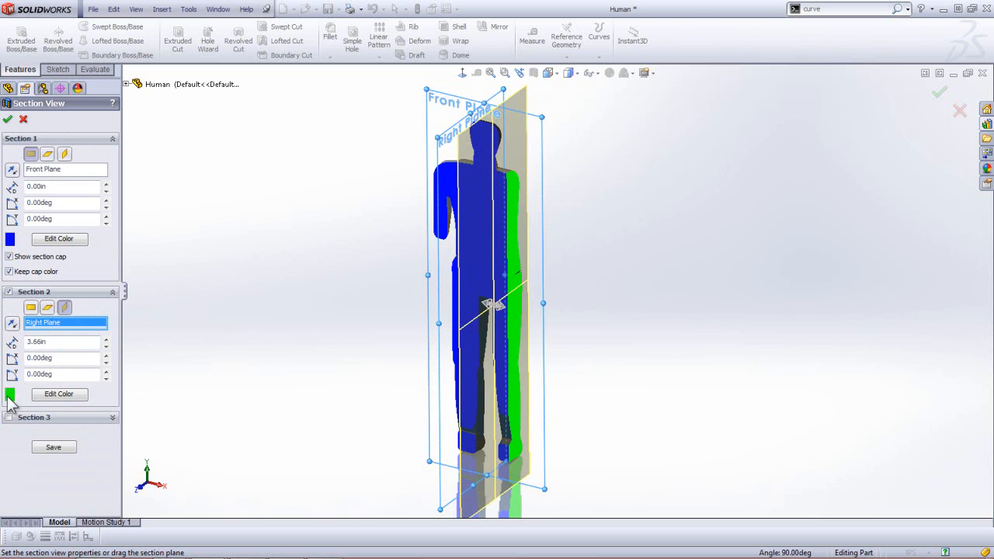
- Change the second section's cap color to orange, accept the section view, and inspect the capped model
click(59, 394)
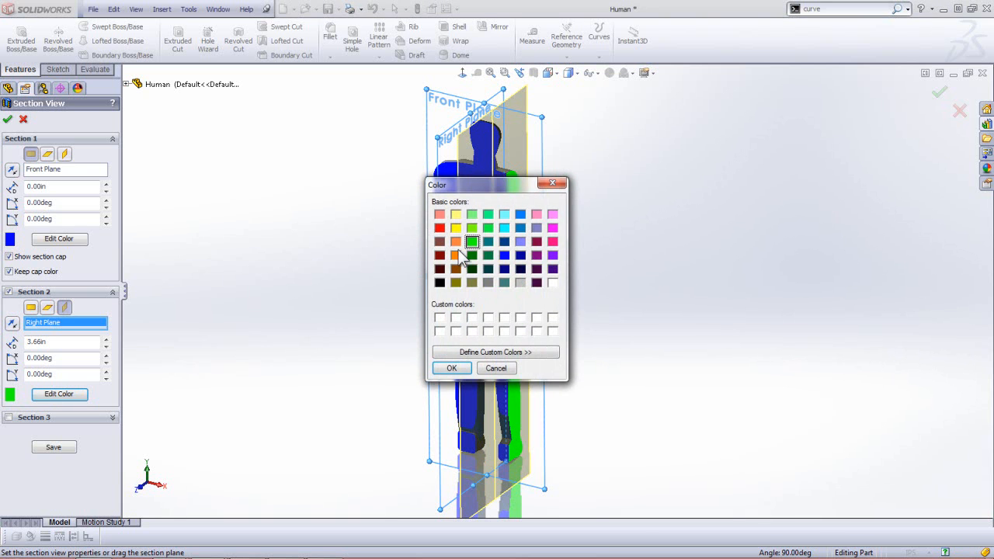
click(452, 368)
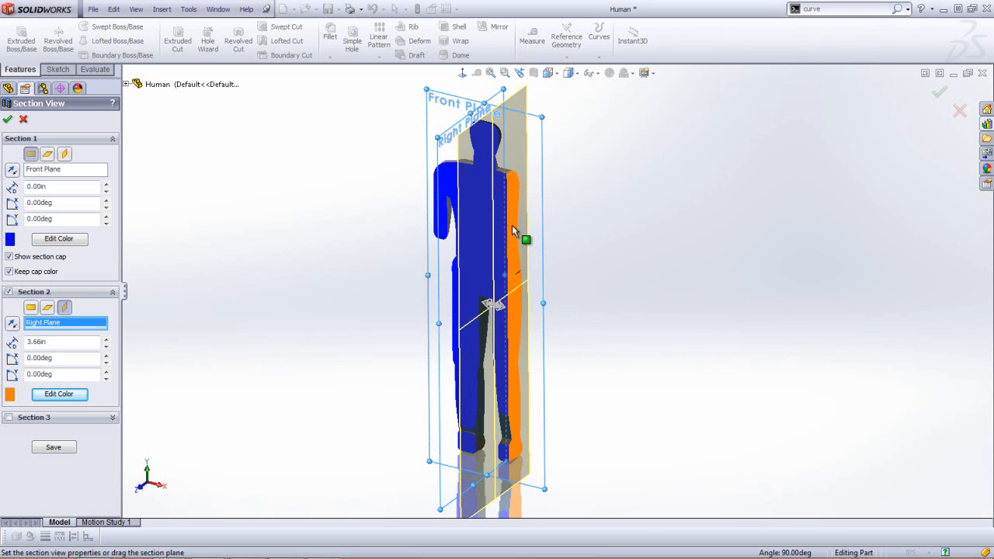
click(7, 119)
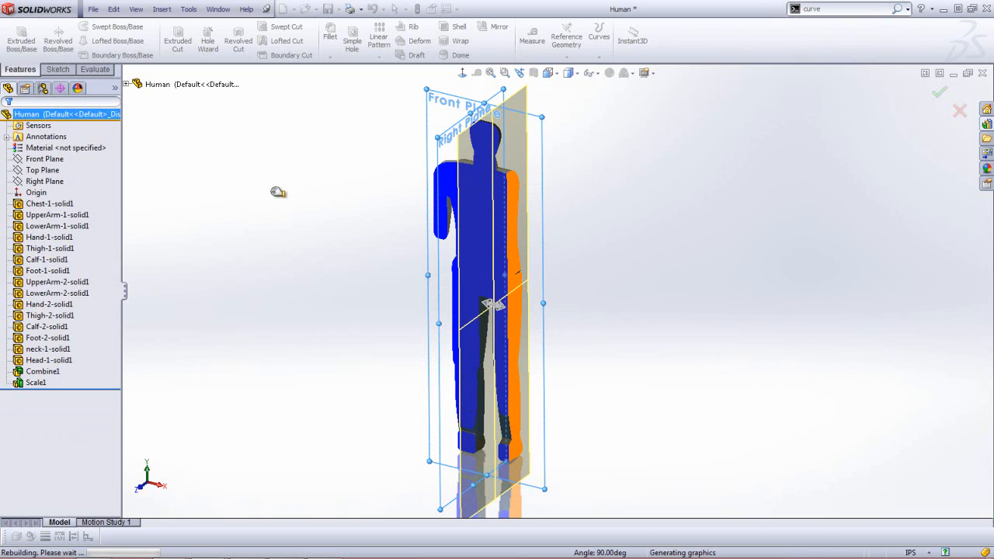
scroll(599, 252, down, 2)
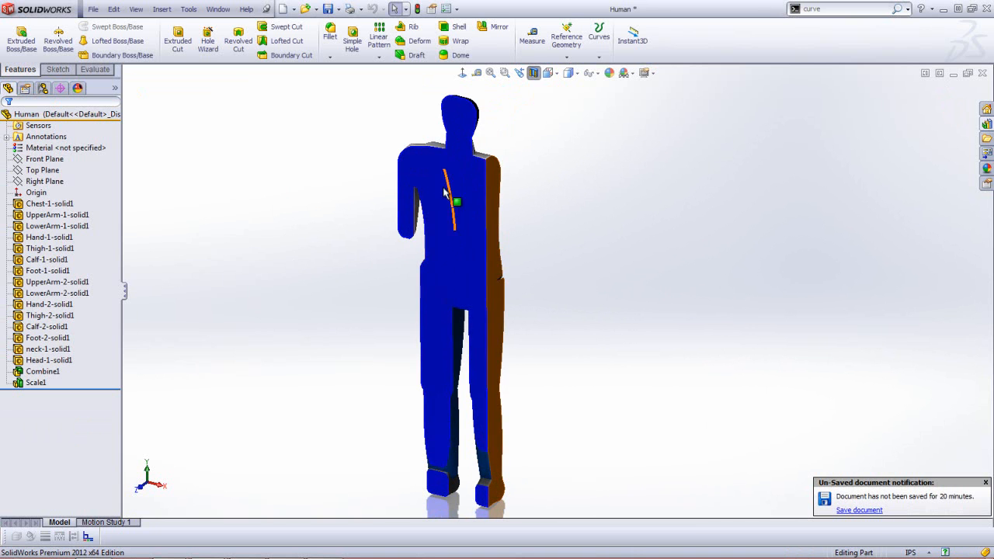
middle_drag(561, 251, 589, 351)
- Turn the section view off and back on, review the Keep cap color option, and accept with the option still enabled
click(535, 74)
click(536, 73)
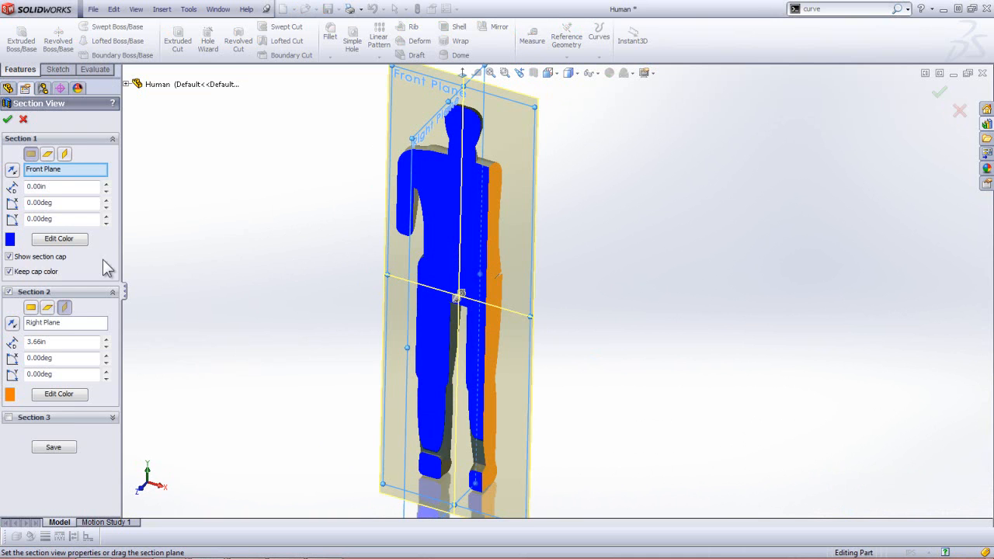
click(19, 273)
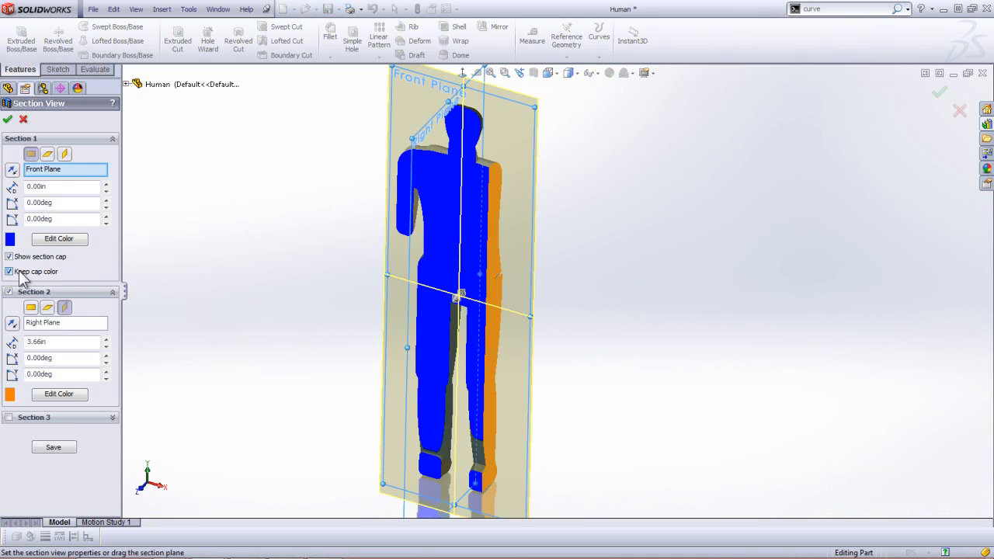
click(7, 119)
middle_drag(563, 262, 604, 355)
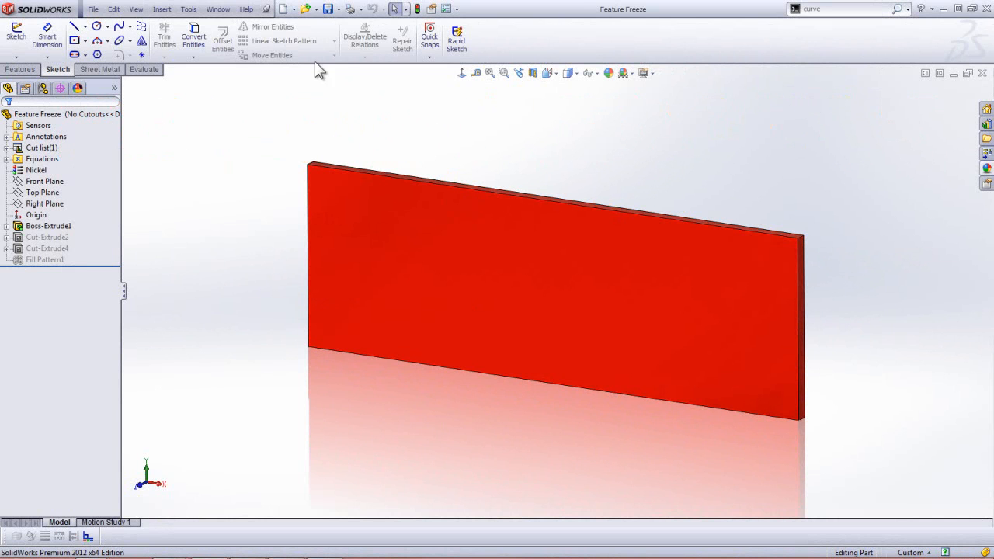
- Enable the Freeze bar in the general system options, and pick it up beneath the part name in the feature tree
click(447, 8)
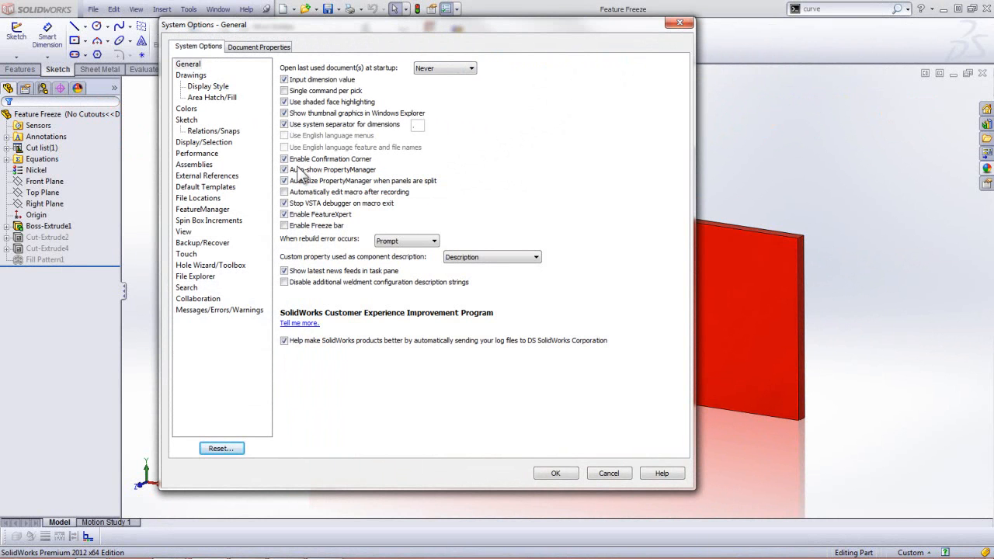
click(284, 226)
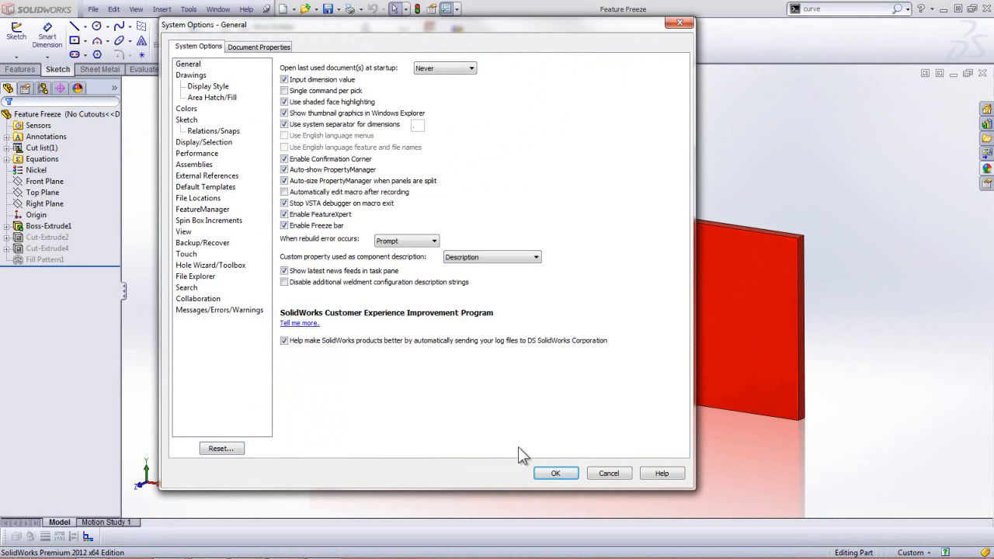
click(553, 473)
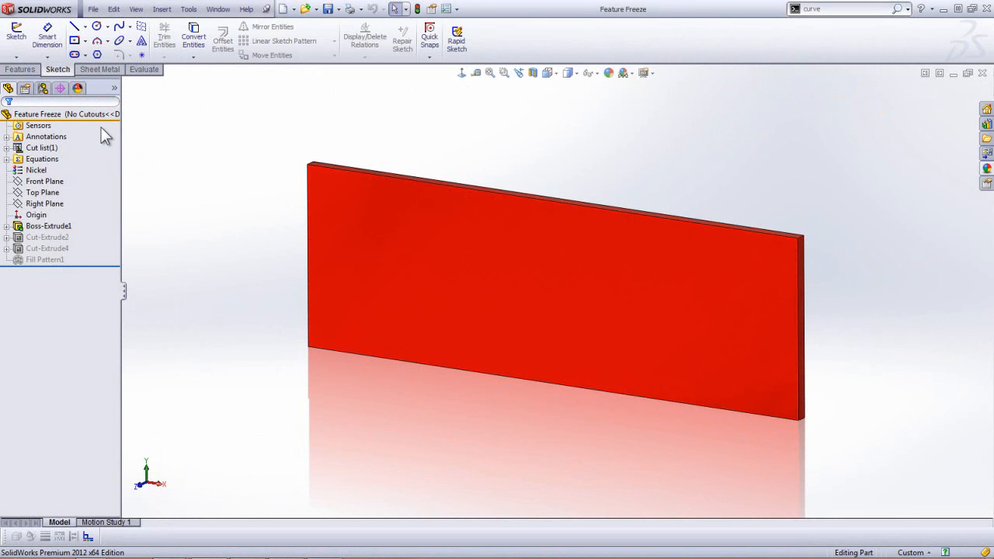
click(94, 115)
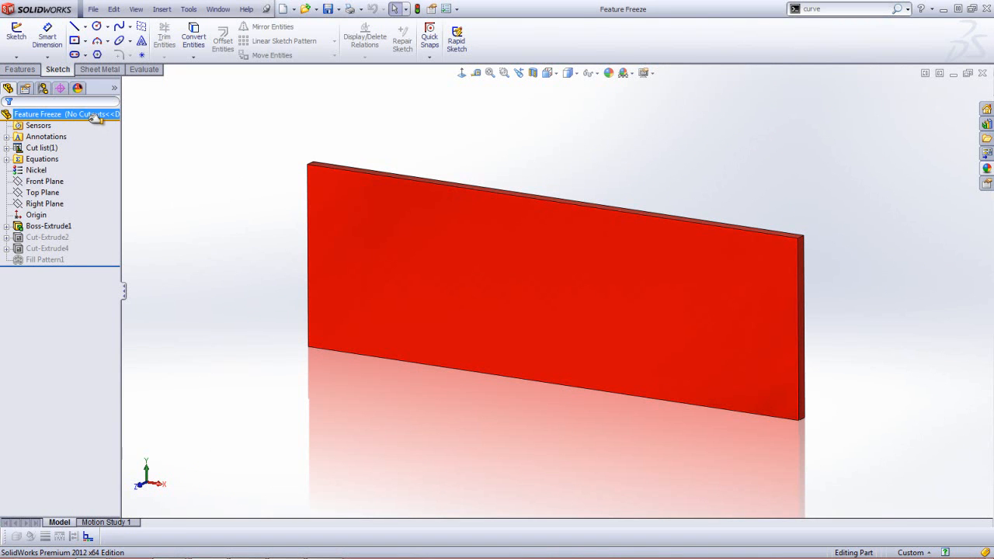
- Check the feature rebuild statistics for the No Cutouts configuration, and close the report
click(166, 130)
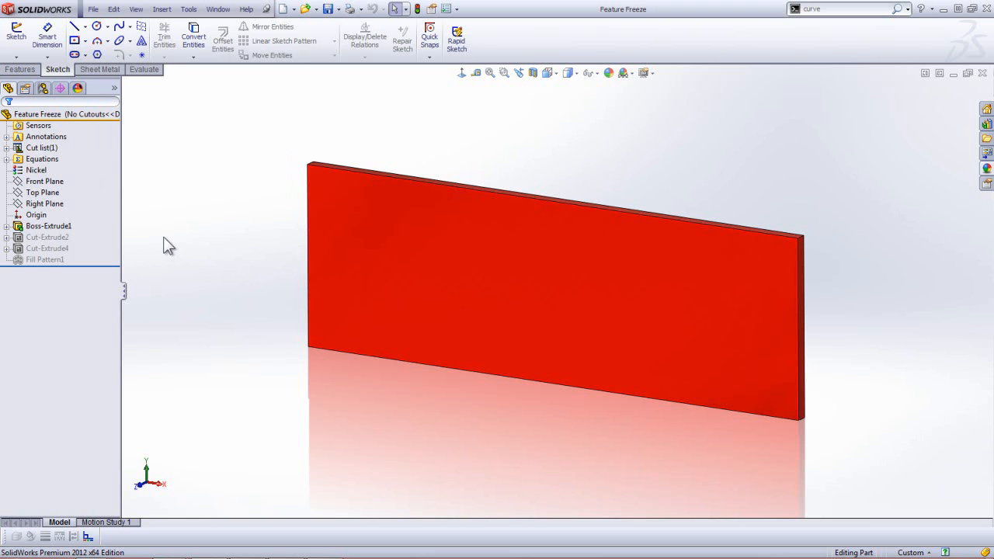
click(143, 69)
click(178, 33)
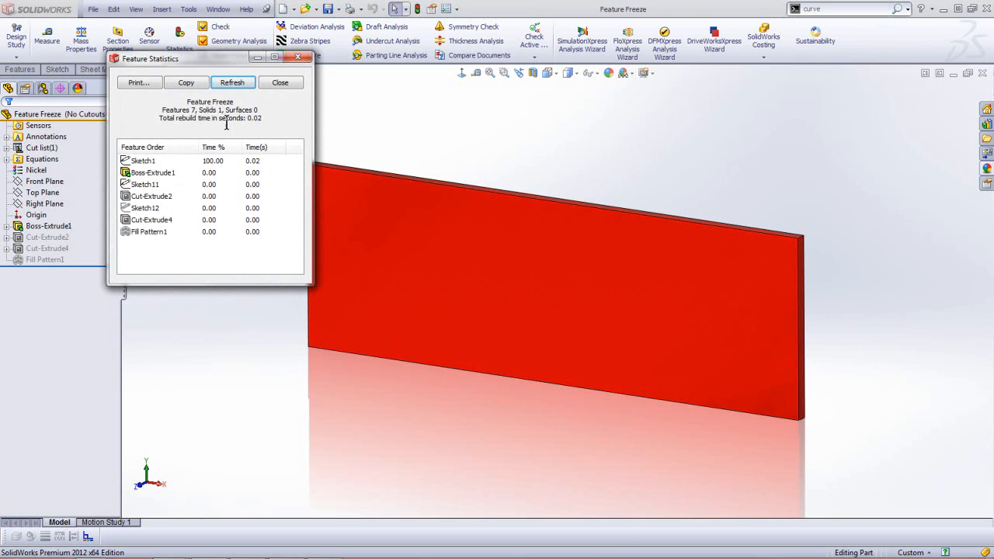
click(278, 84)
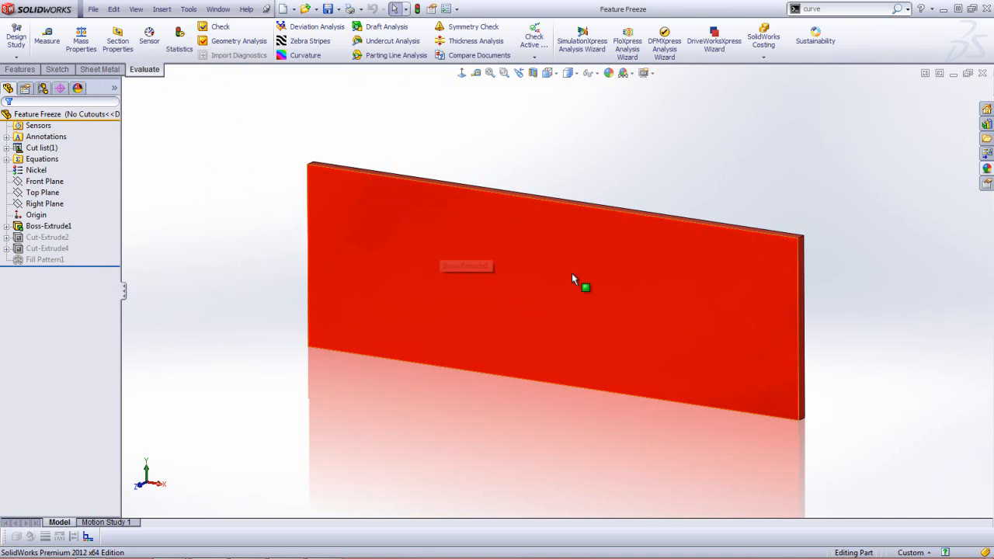
- Activate the 1 Cutout configuration and check its feature rebuild statistics
click(42, 88)
double_click(66, 126)
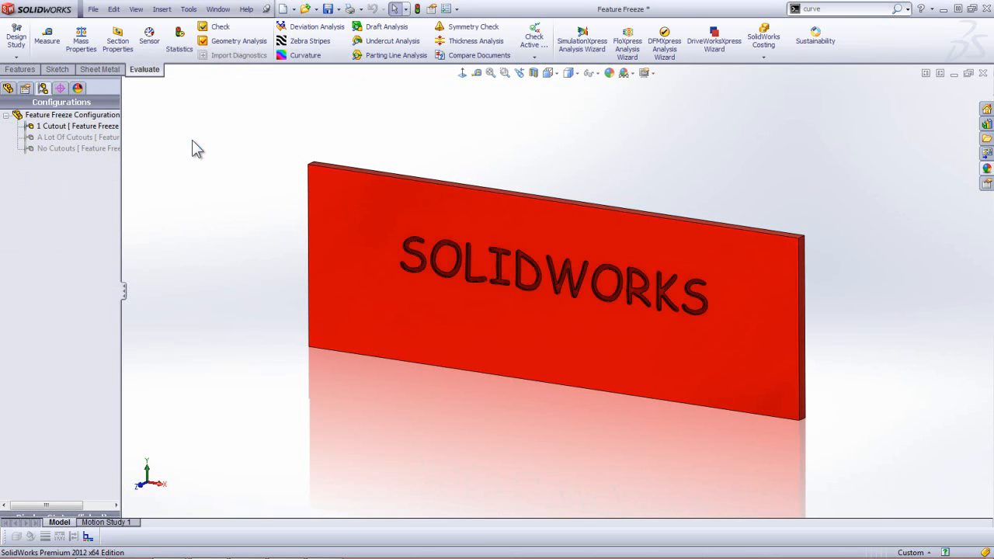
click(180, 46)
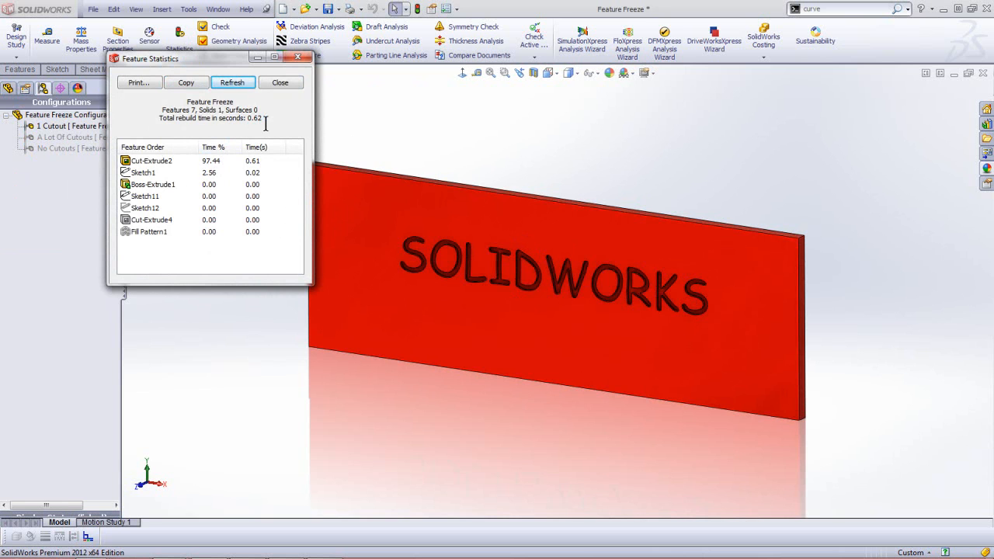
click(281, 84)
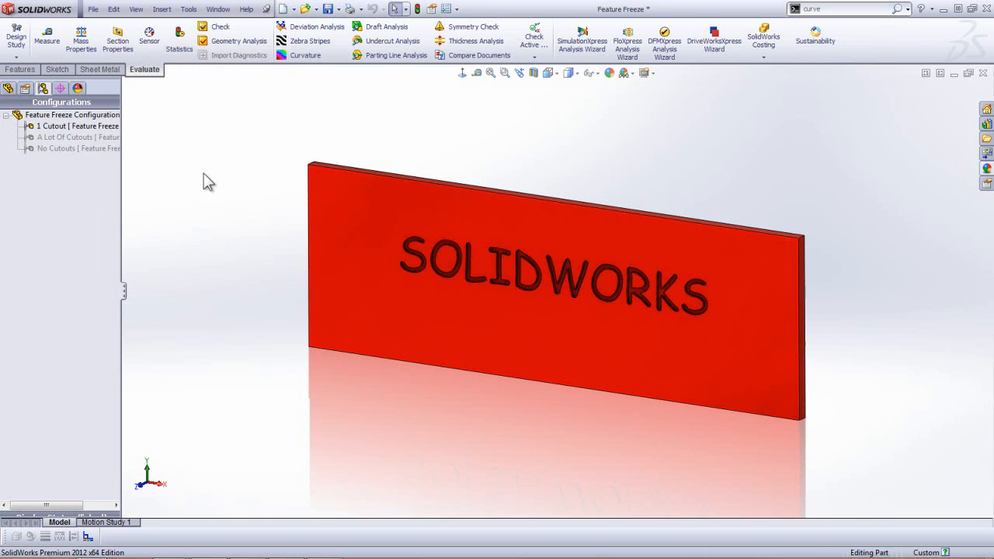
- Activate the A Lot Of Cutouts configuration and freeze the features down through Cut-Extrude4, declining to rebuild all configurations
double_click(81, 136)
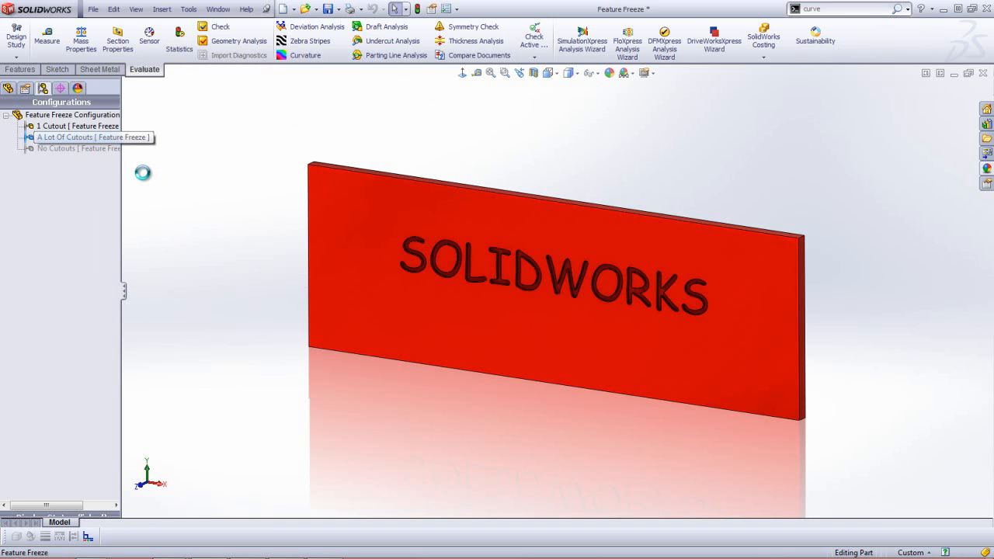
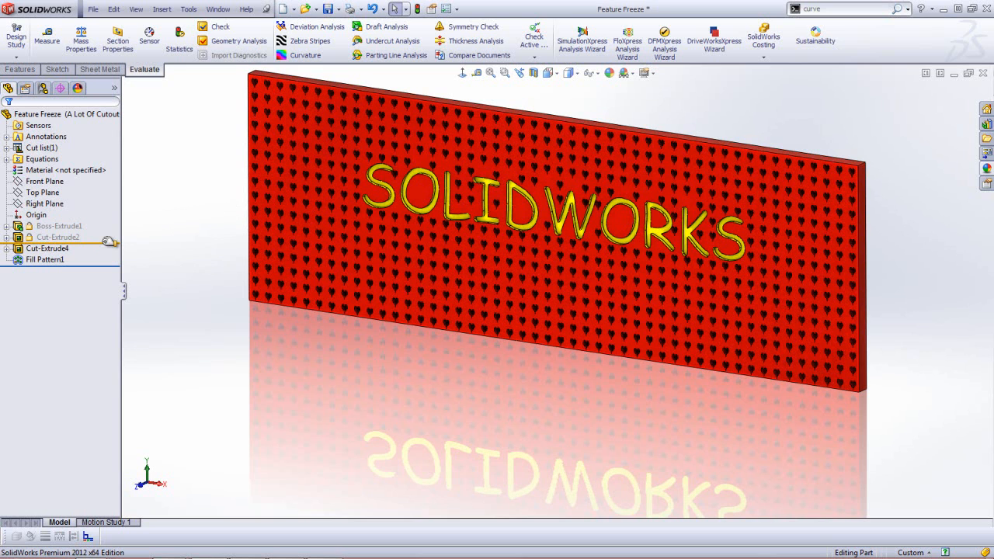
click(72, 238)
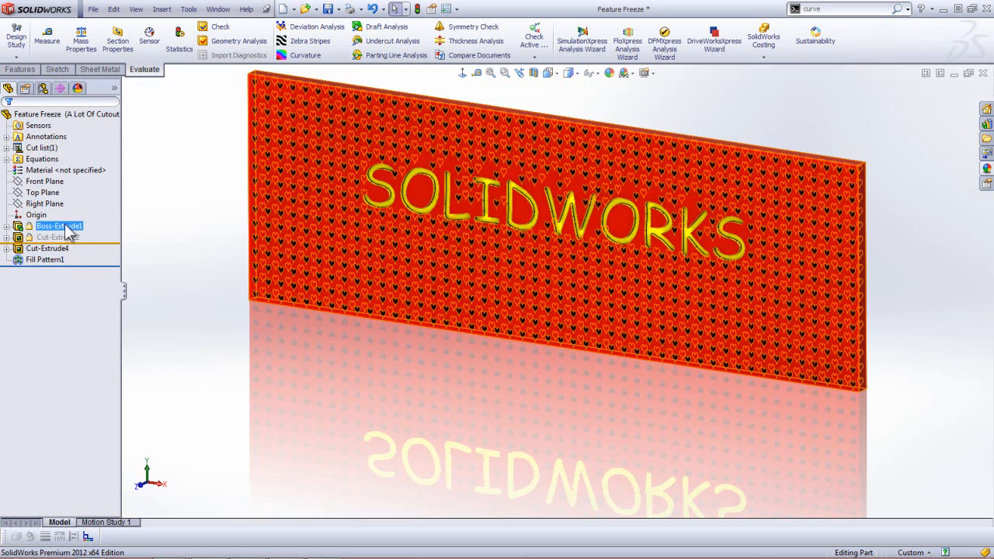
drag(58, 245, 55, 258)
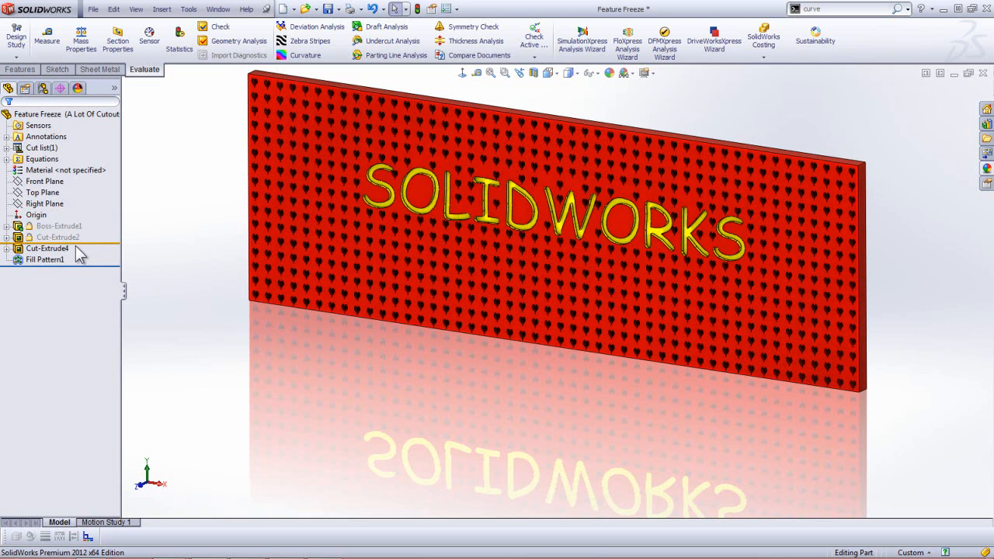
drag(84, 243, 88, 254)
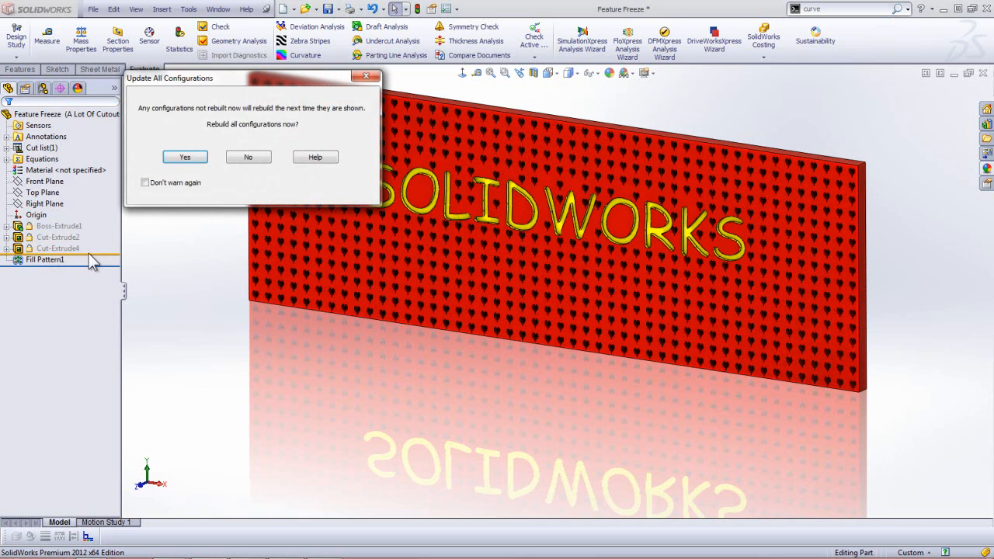
click(250, 158)
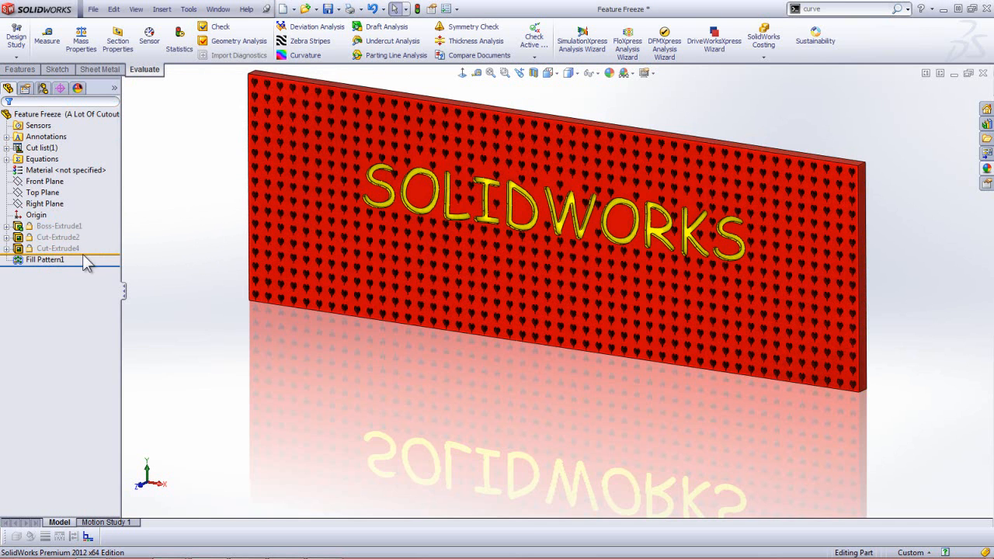
- Extend the Freeze bar below Fill Pattern1 to freeze every feature, again declining to rebuild all configurations
drag(99, 252, 82, 265)
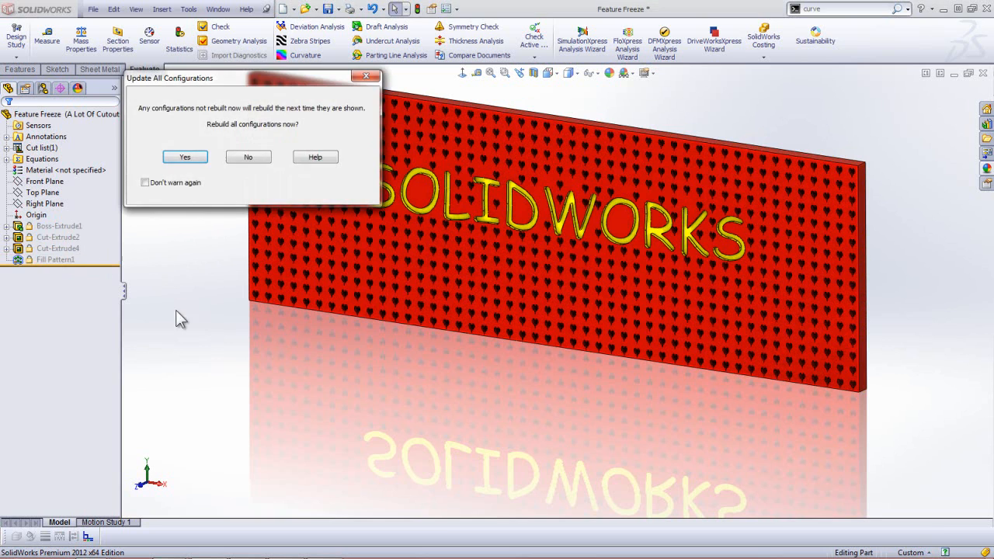
click(248, 157)
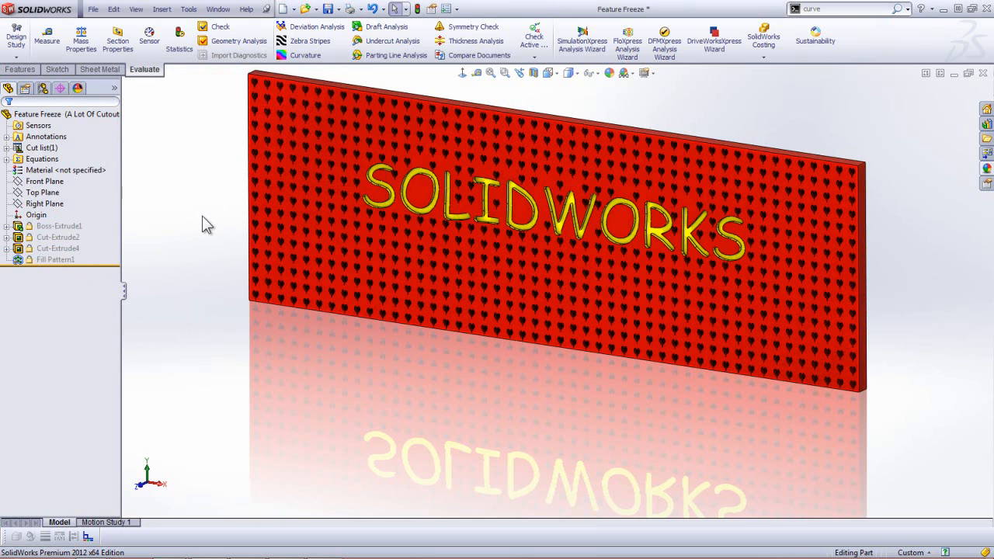
click(54, 226)
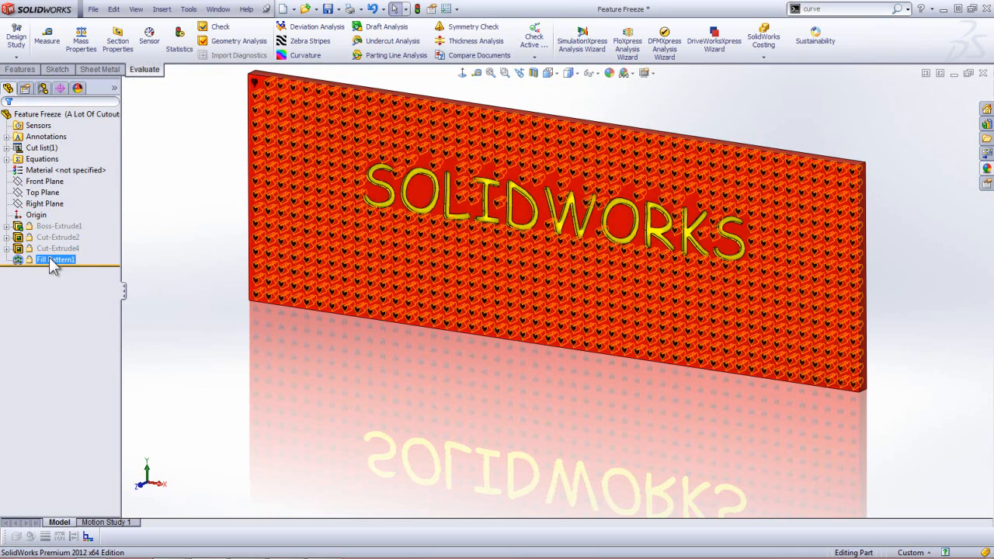
- Activate the No Cutouts configuration and inspect its frozen features in the feature tree
click(43, 88)
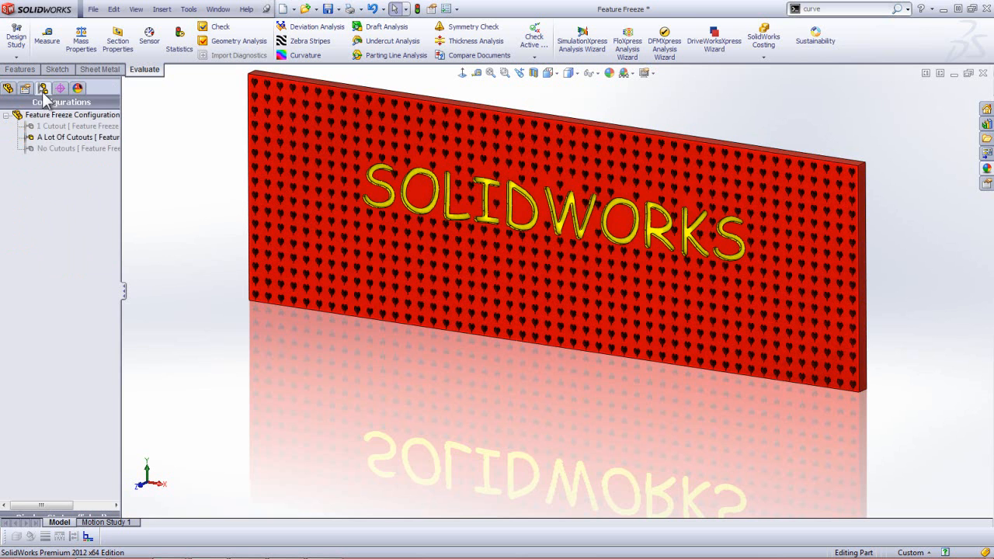
double_click(44, 148)
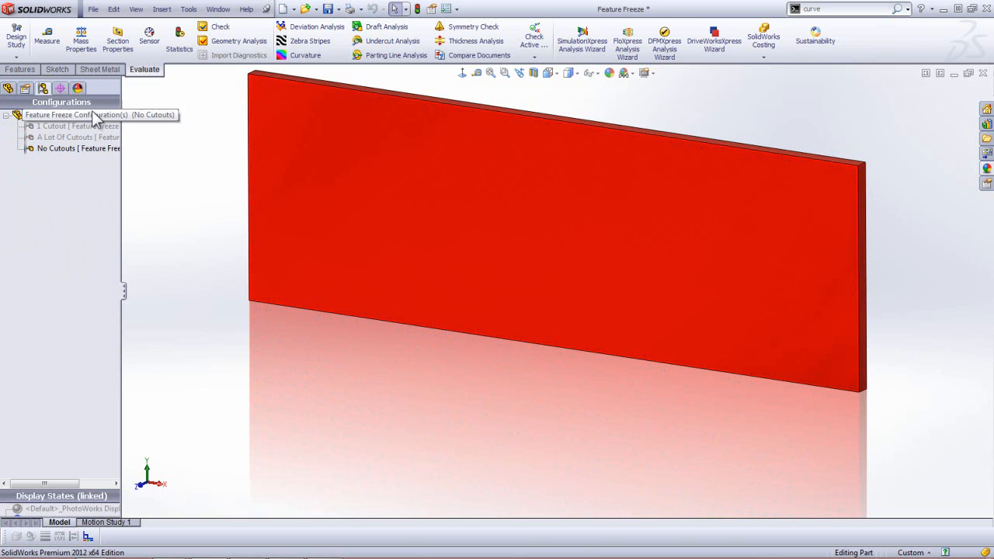
click(8, 88)
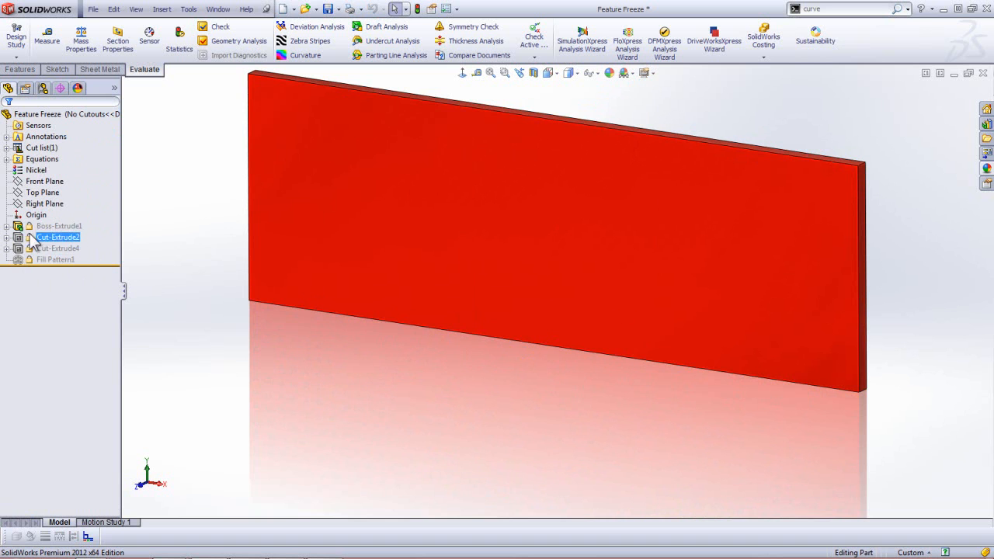
- Switch to the A Lot Of Cutouts configuration, inspect its frozen features in the tree, and clear the selection
click(42, 88)
double_click(59, 137)
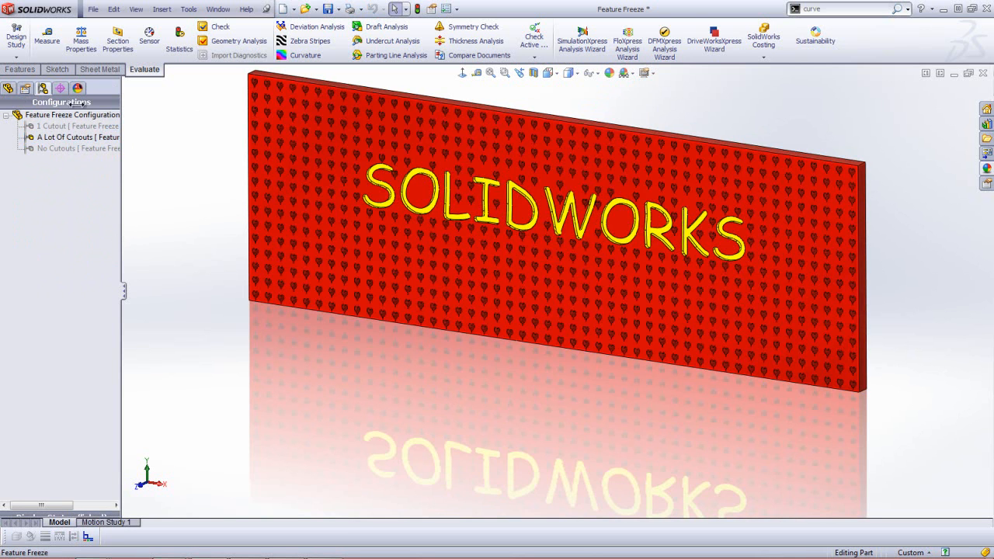
click(18, 87)
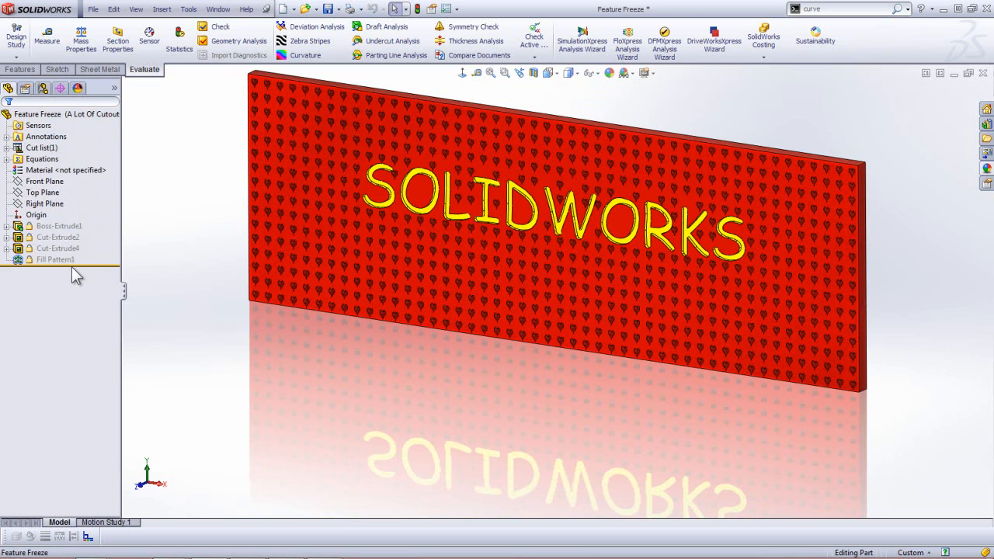
click(65, 263)
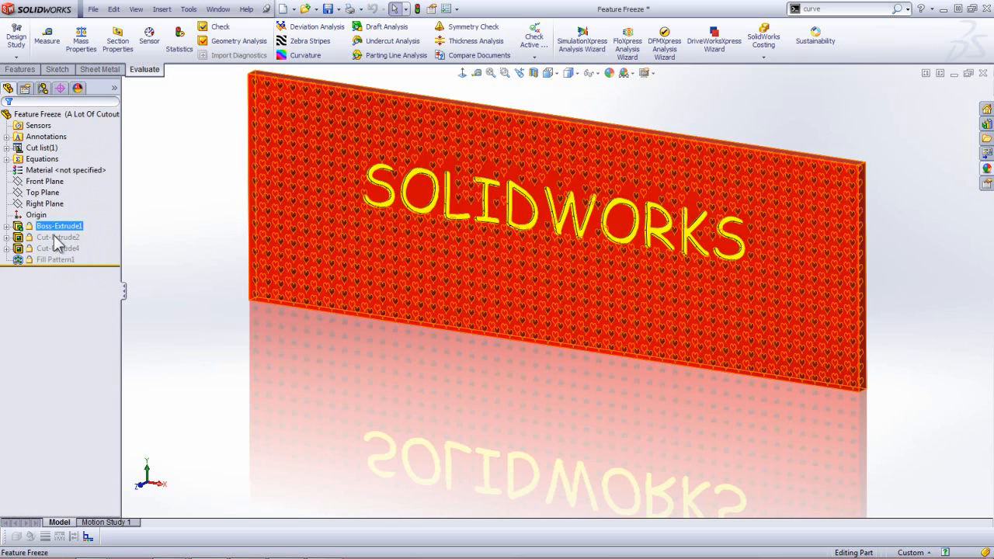
key(Escape)
- Activate the 1 Cutout configuration and inspect its frozen features in the feature tree
click(42, 88)
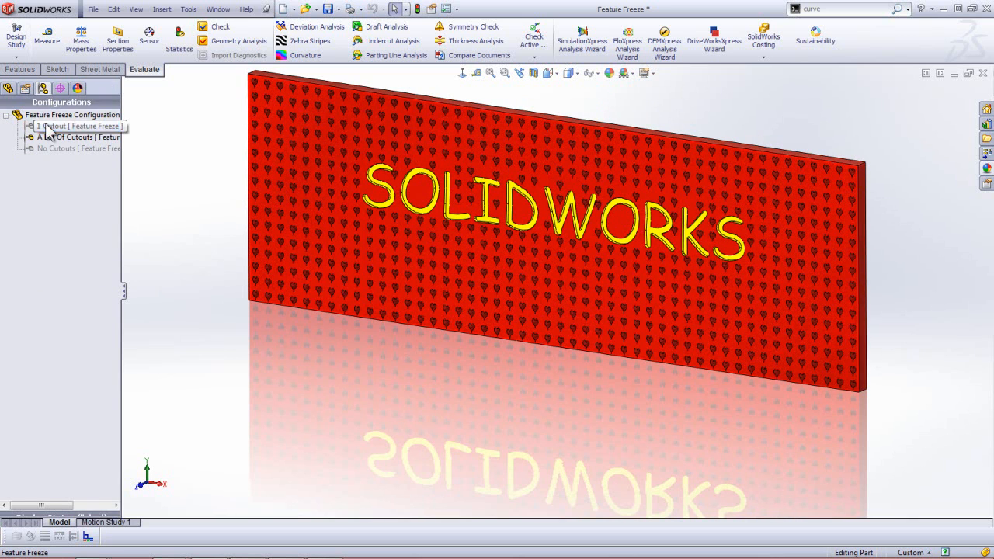
double_click(44, 126)
click(7, 88)
click(59, 238)
- Return to the A Lot Of Cutouts configuration and check its rebuild statistics with all features frozen
click(43, 87)
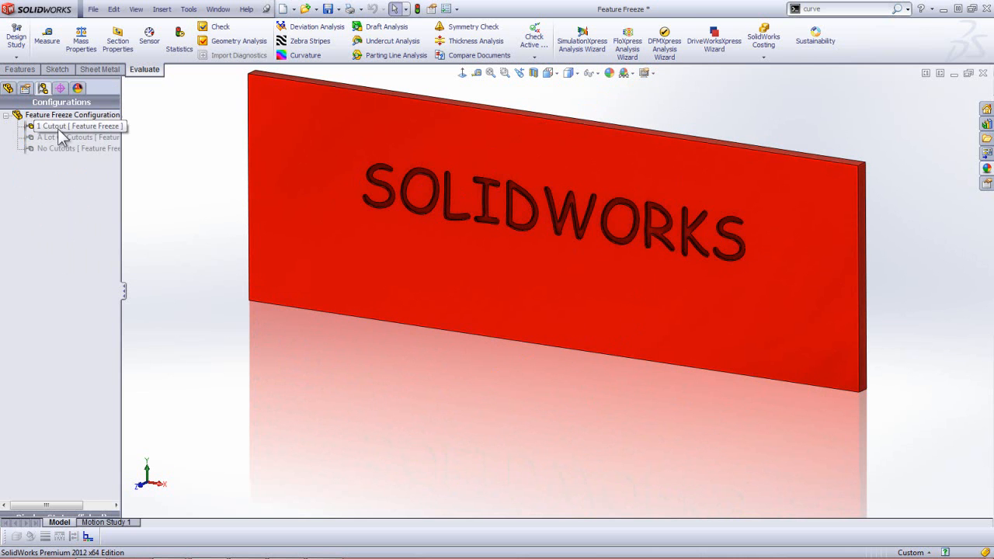
double_click(56, 138)
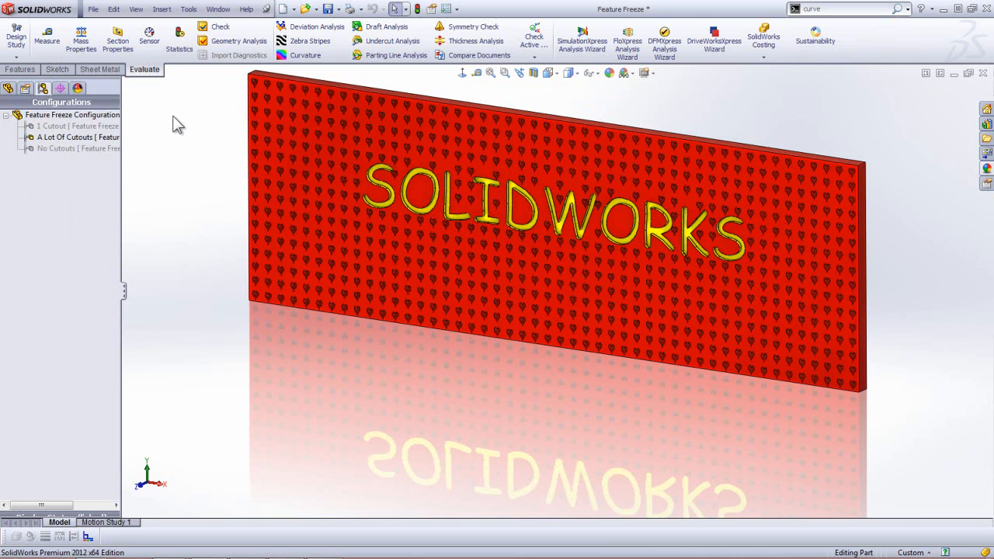
click(179, 39)
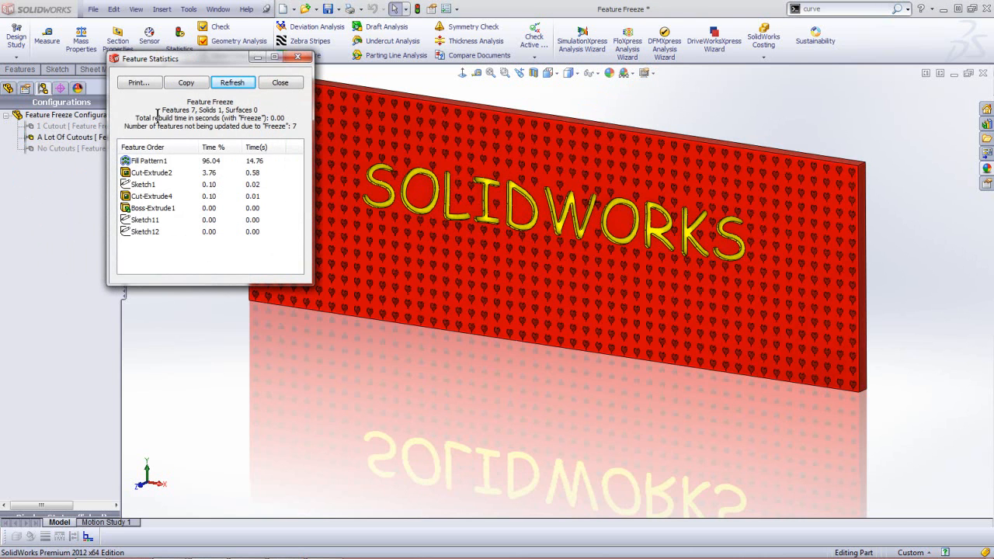
click(280, 83)
- Save the part with all its features frozen, and close it
scroll(569, 181, up, 3)
scroll(594, 176, down, 3)
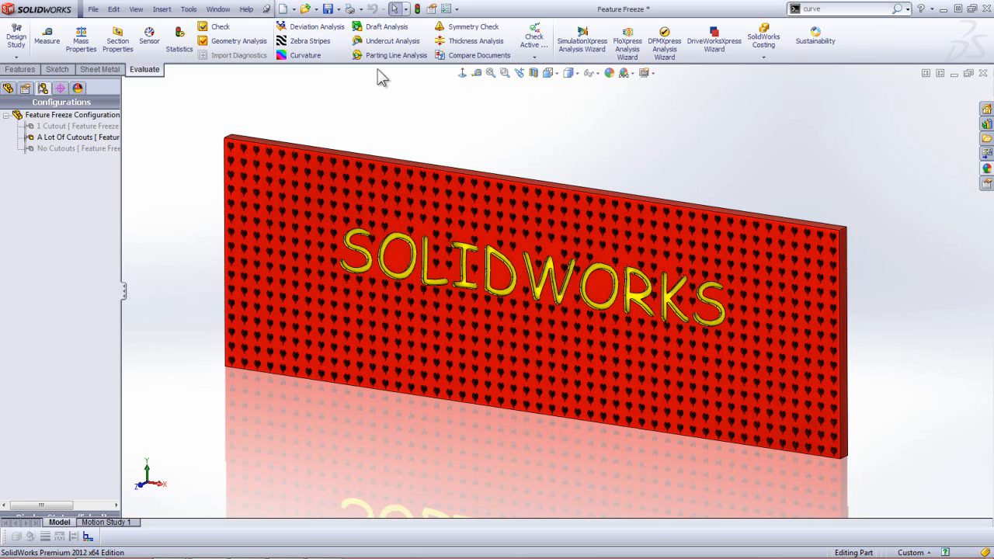
click(324, 9)
click(8, 88)
click(56, 226)
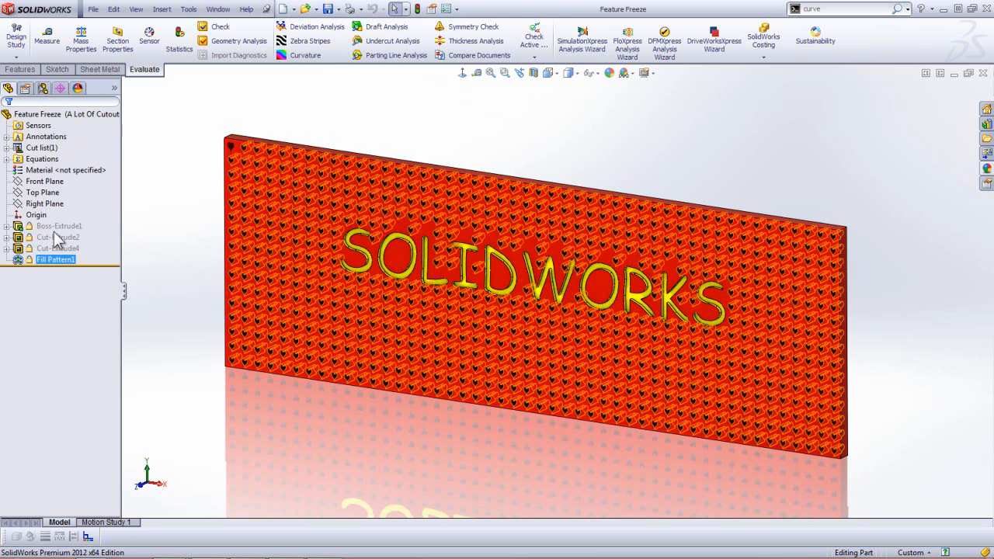
click(53, 271)
click(984, 74)
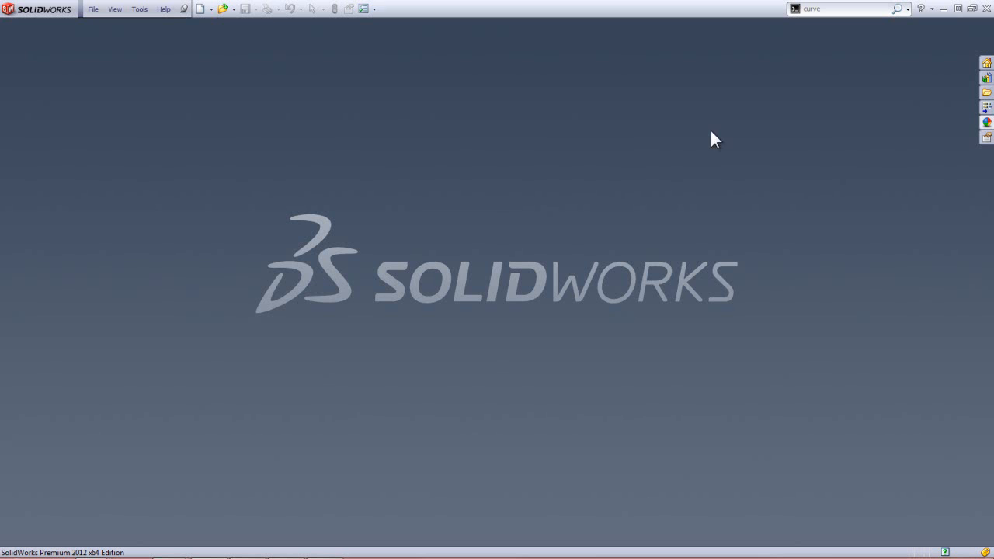
- Disable the Freeze bar in the general system options and accept the change
click(363, 8)
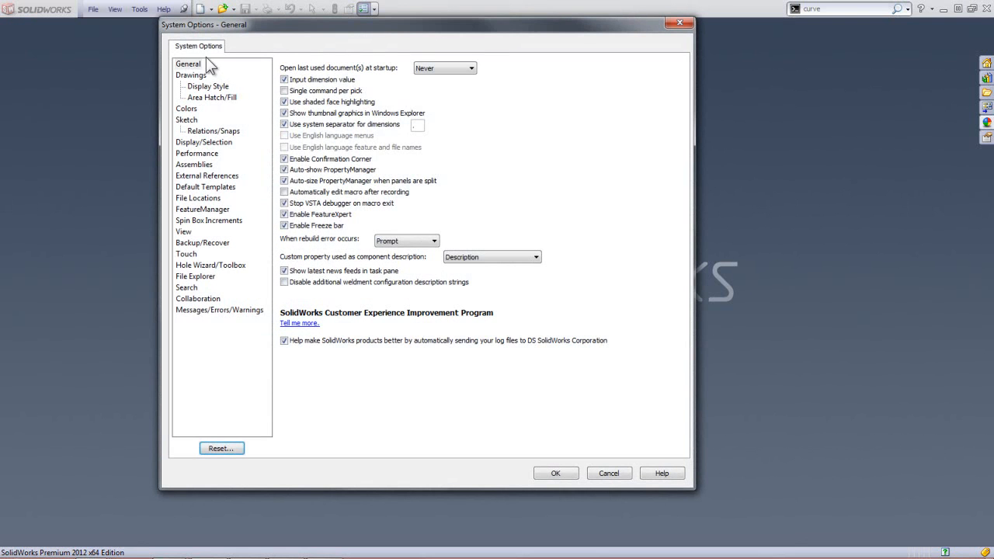
click(326, 226)
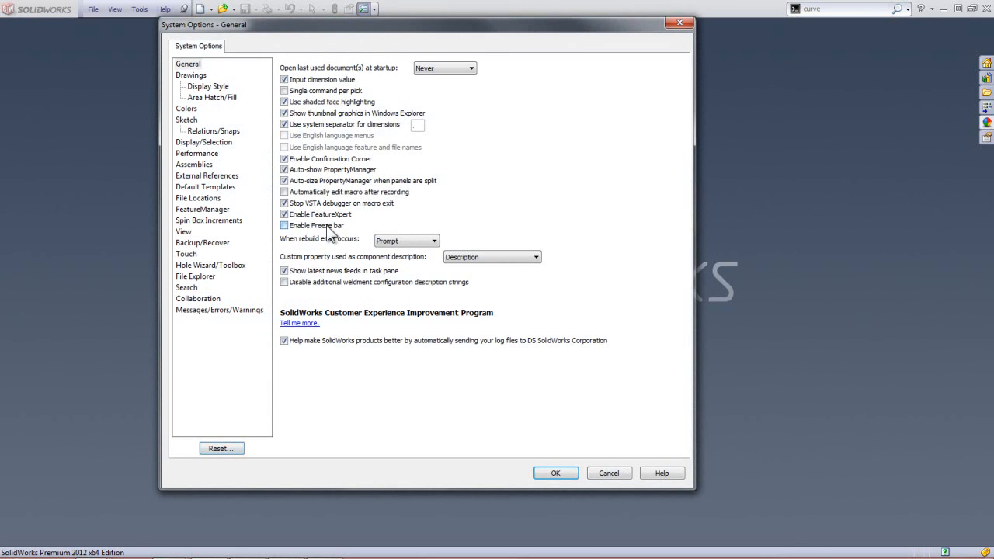
click(555, 473)
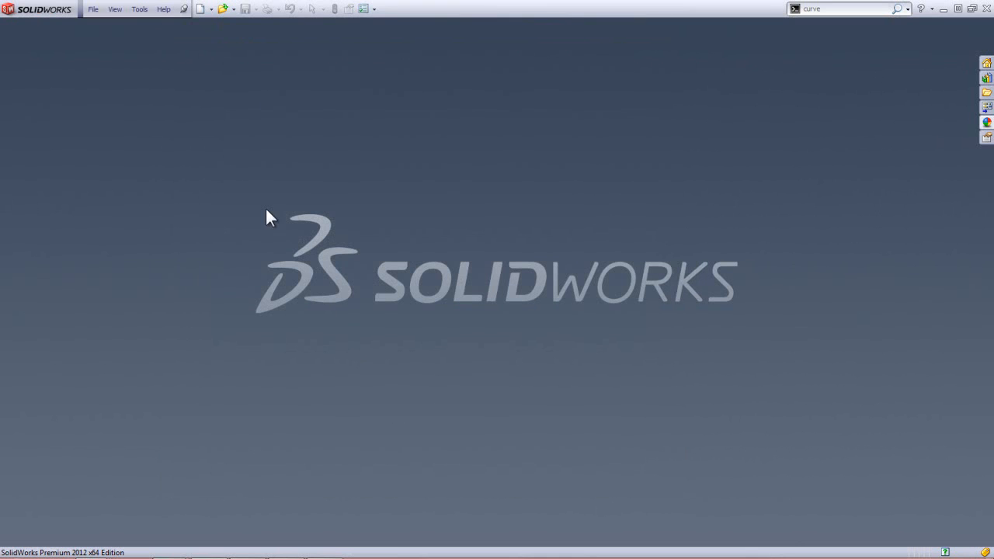
- Reopen the Feature Freeze part and cycle through its 1 Cutout and No Cutouts configurations before returning to A Lot Of Cutouts
click(103, 14)
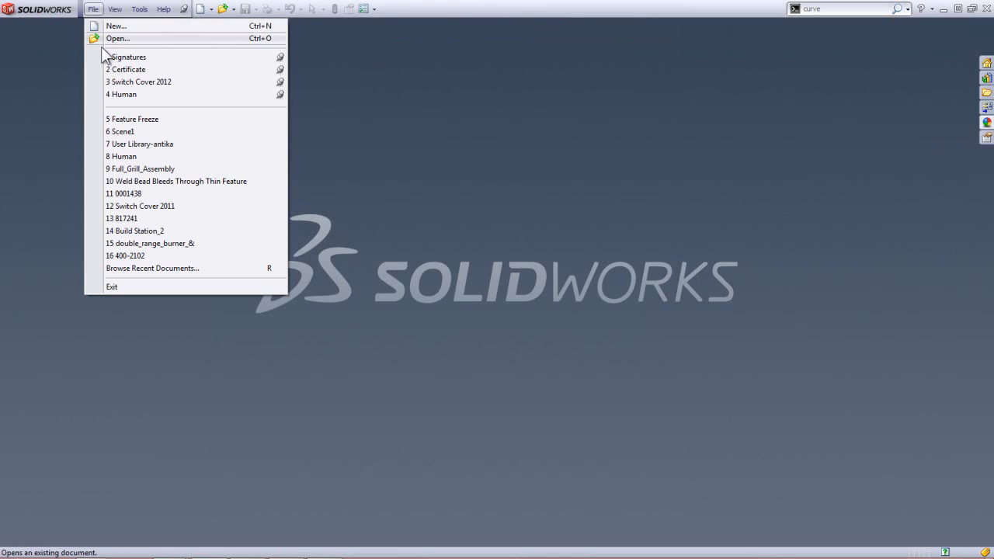
click(162, 119)
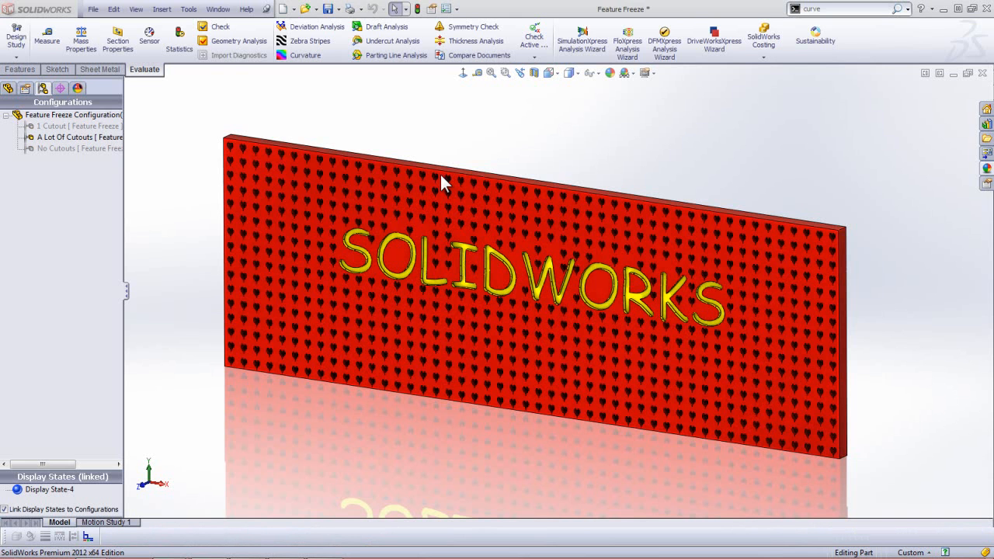
click(114, 138)
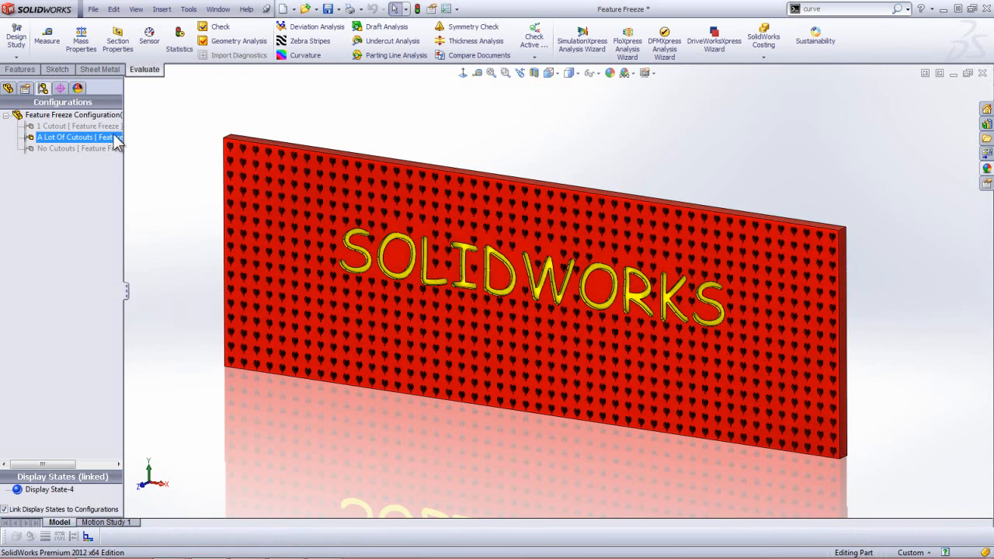
double_click(74, 125)
double_click(74, 148)
click(85, 137)
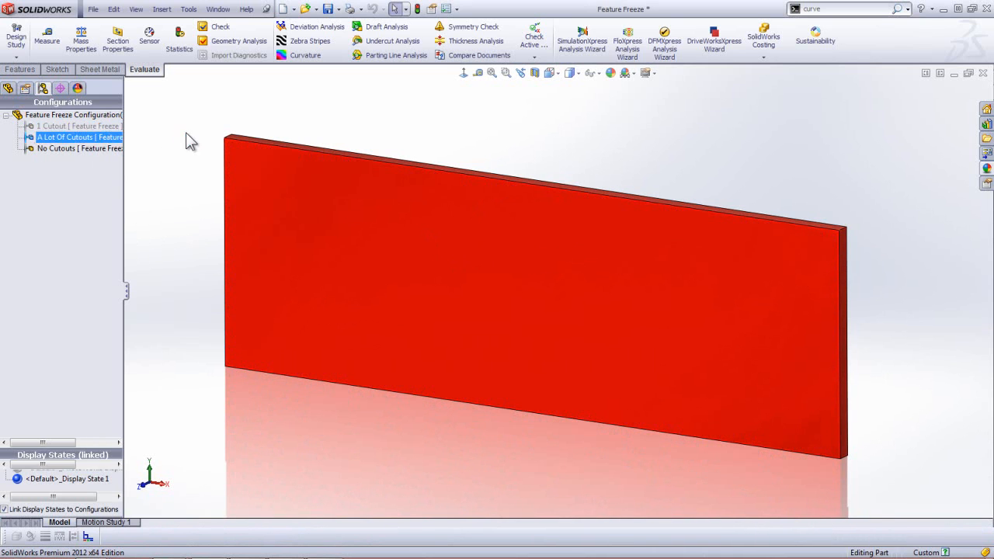
- Examine the locked features in the feature tree, including Fill Pattern1 and Cut-Extrude2, for a way to unfreeze them
click(9, 90)
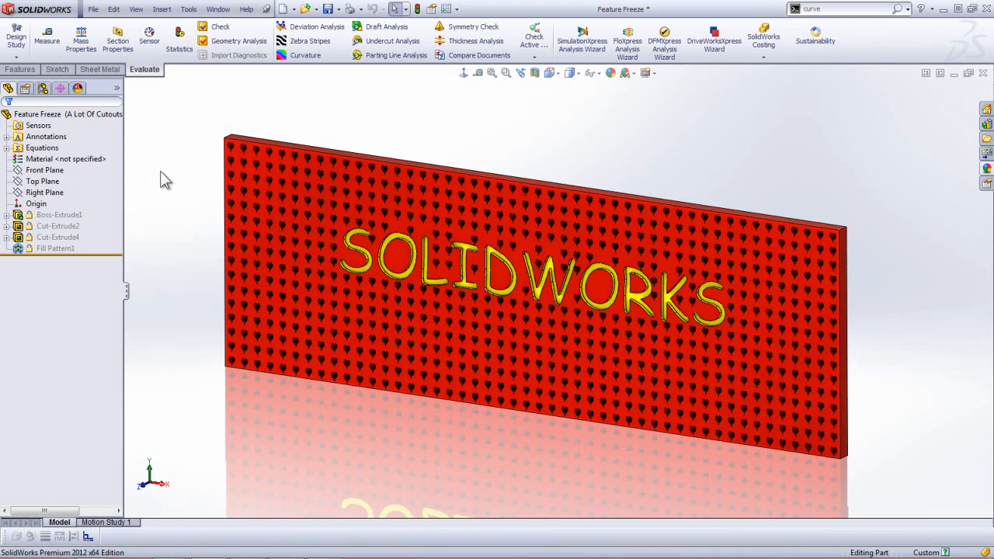
click(54, 248)
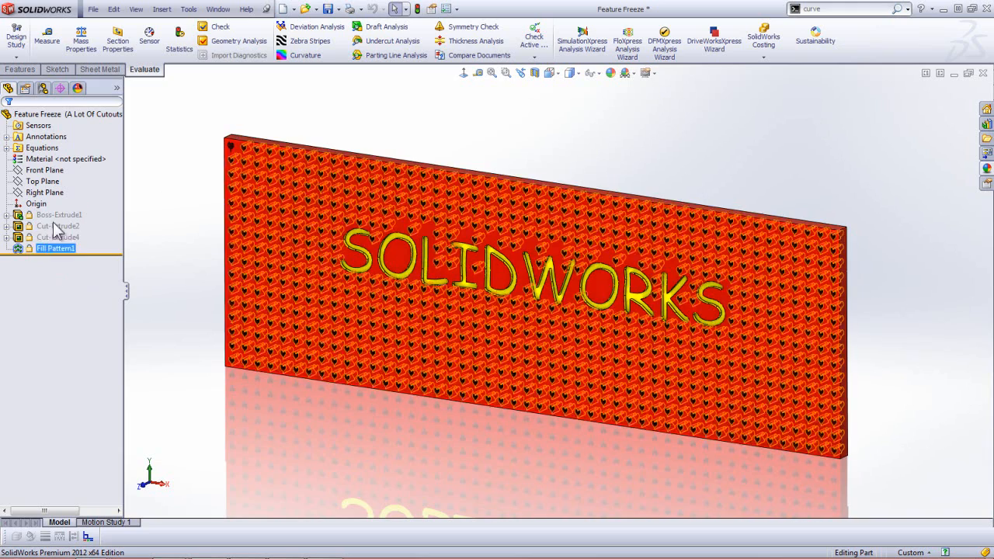
click(56, 264)
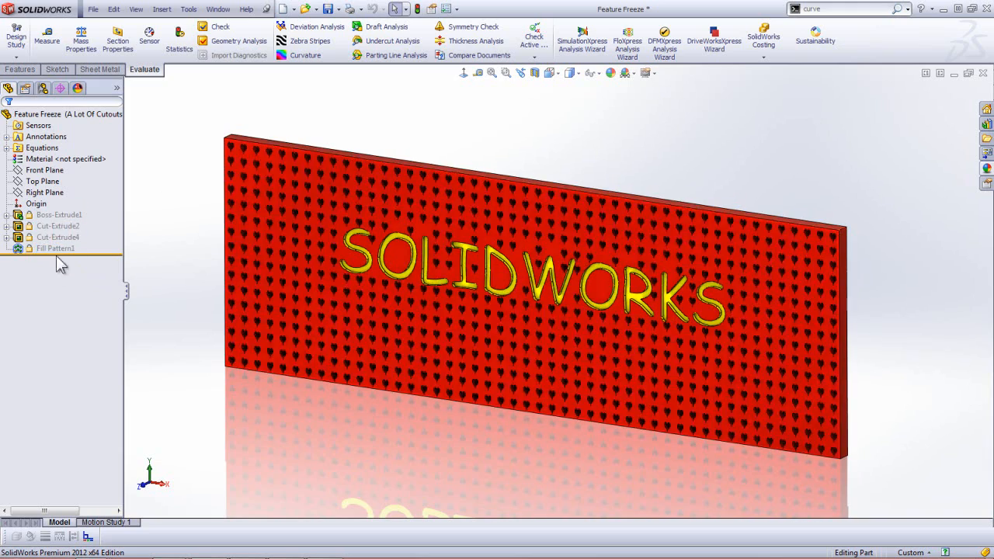
right_click(114, 251)
click(156, 232)
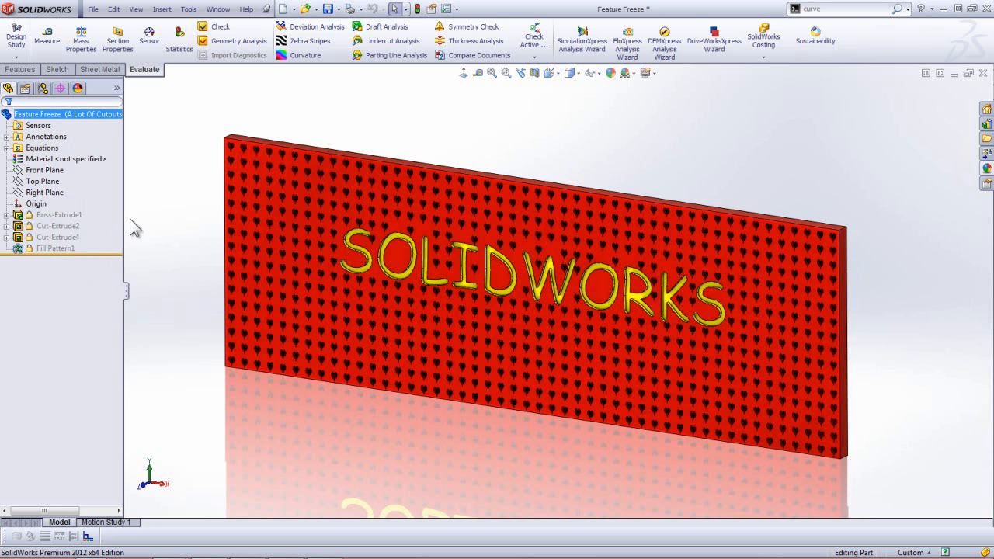
click(66, 225)
right_click(90, 251)
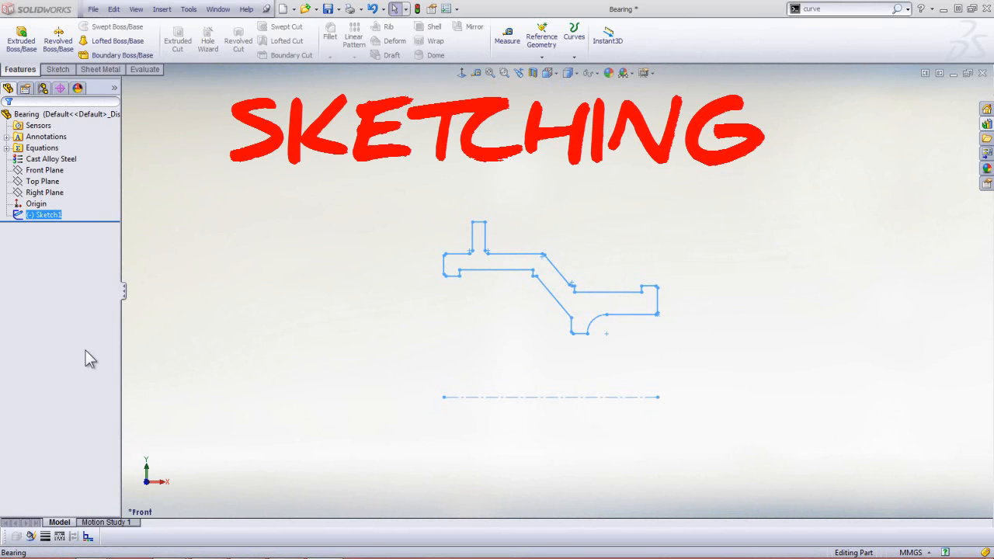
- Edit the Bearing part's Sketch1 and remove Centerpoint Arc, Tangent Arc and 3 Point Arc from the sketch shortcut menu
click(19, 219)
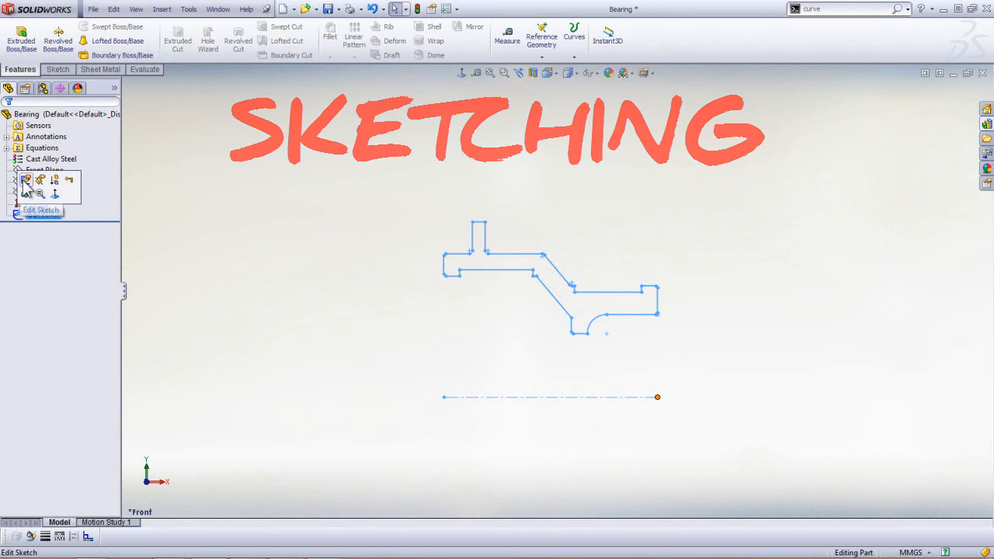
click(26, 180)
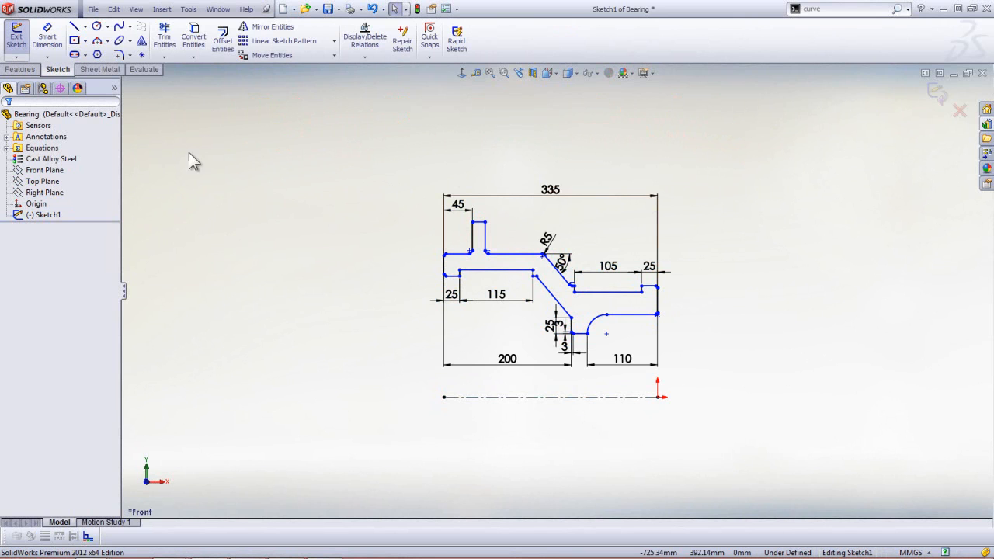
right_click(247, 141)
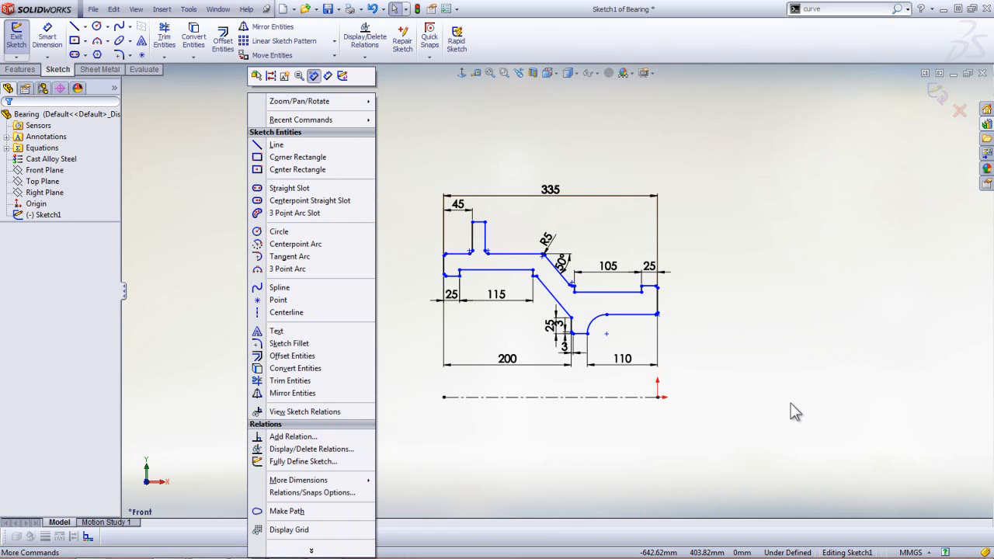
click(312, 551)
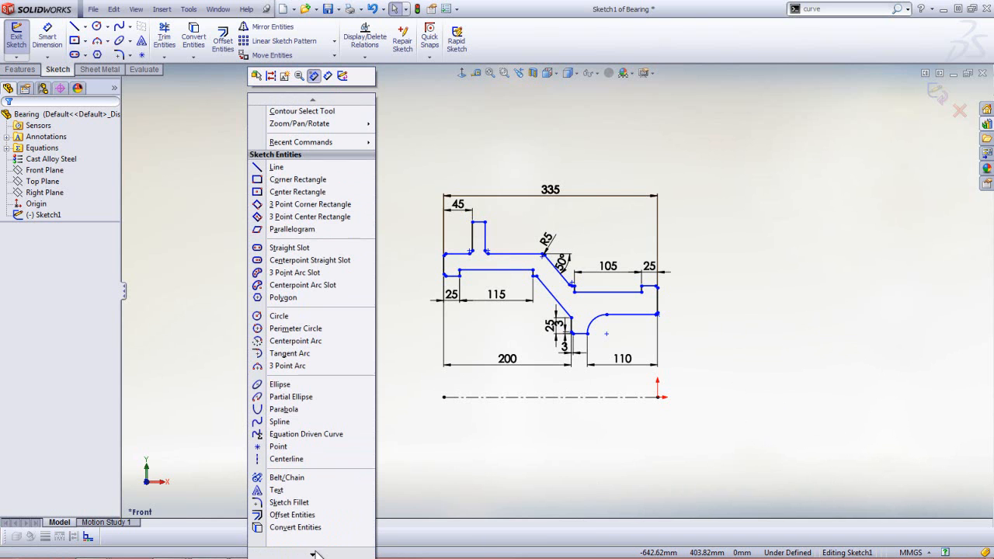
mouse_move(316, 556)
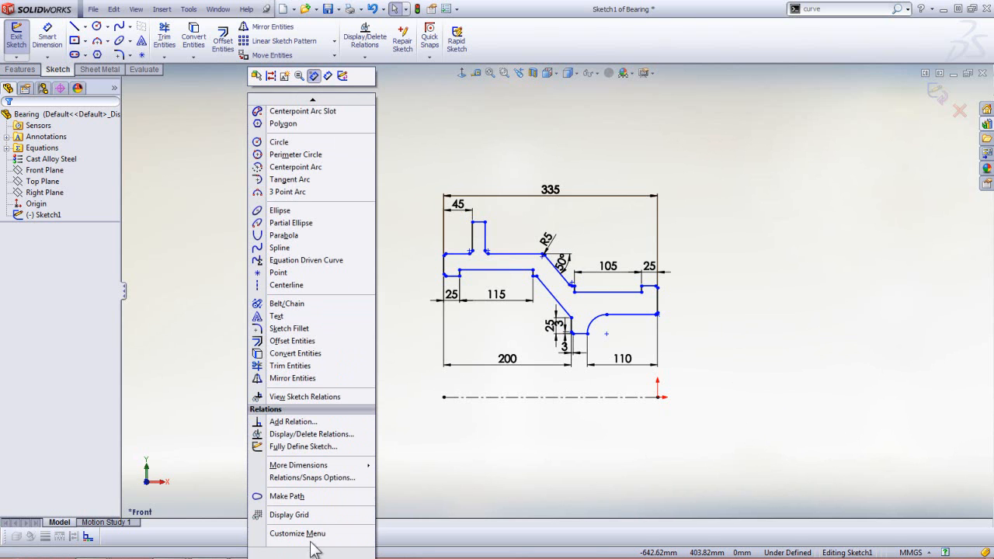
click(304, 535)
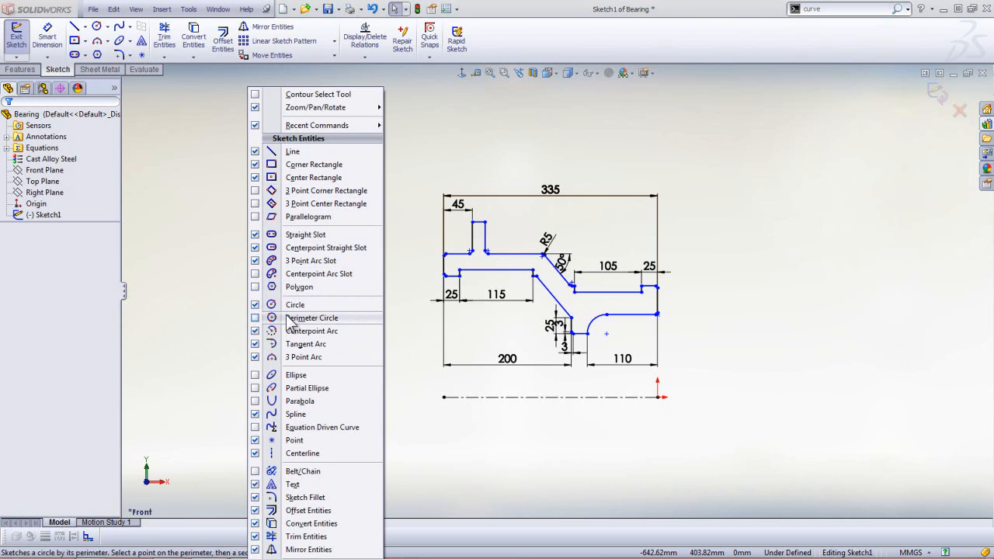
click(256, 357)
click(257, 344)
click(257, 332)
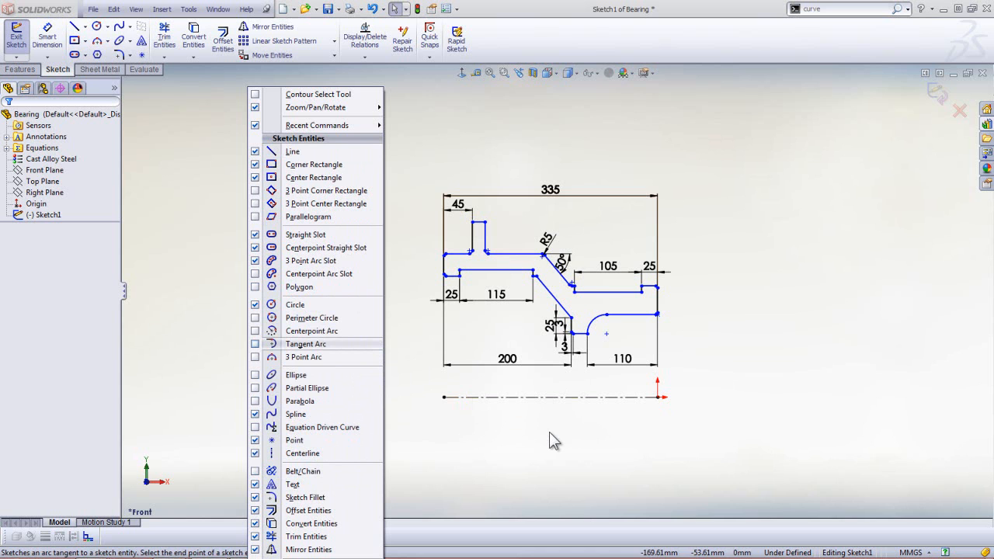
click(473, 434)
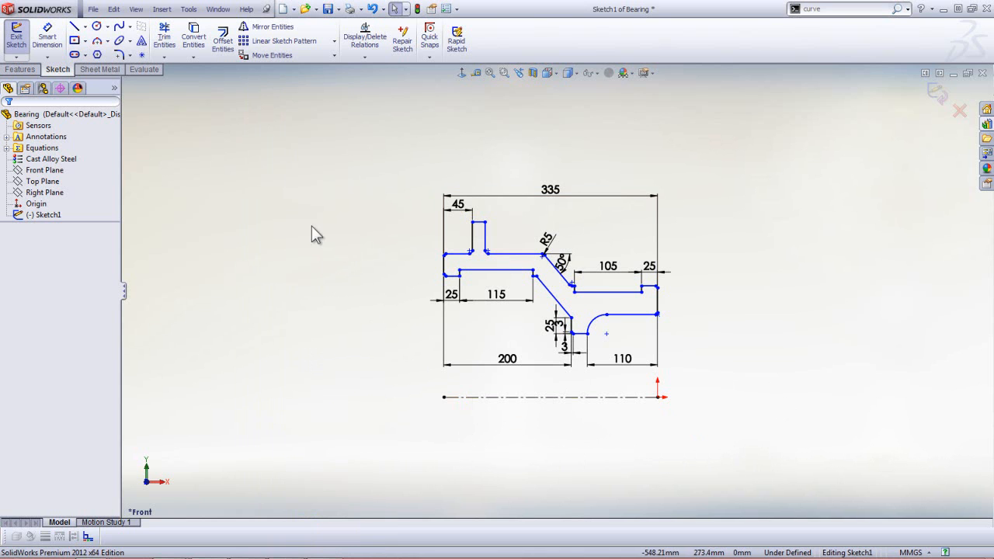
- Disable on-screen numeric input on entity creation in the sketch system options and check the matching Sketch Numeric Input toggle
right_click(283, 226)
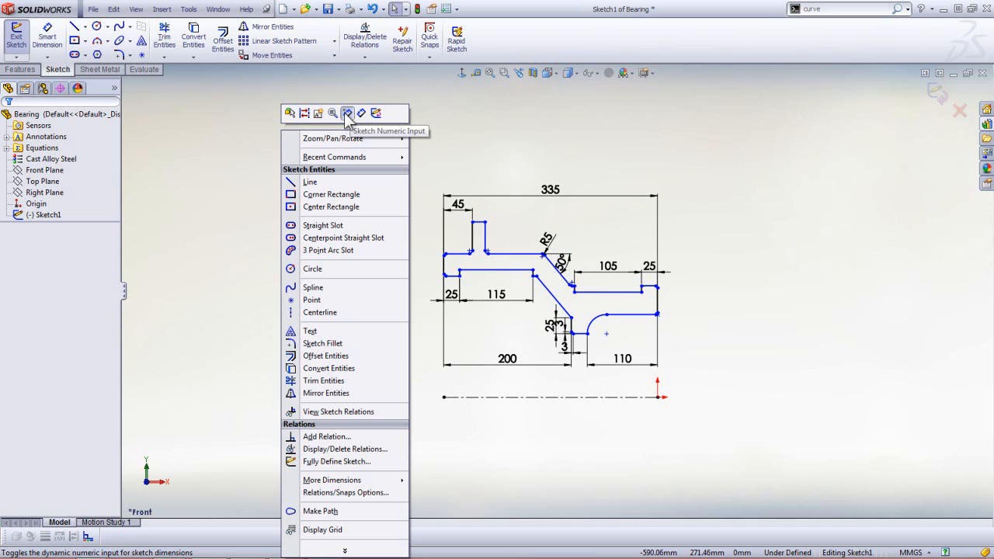
click(193, 160)
click(447, 9)
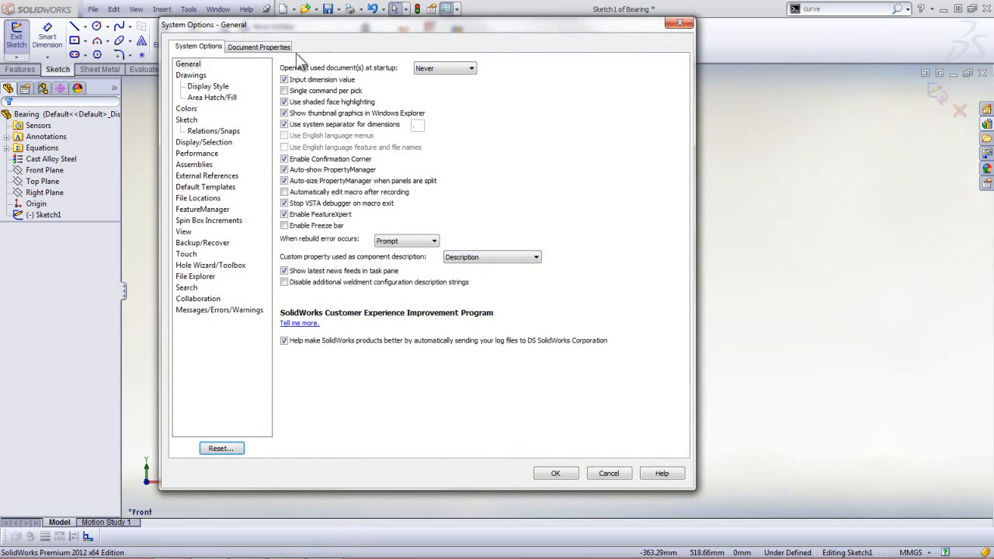
click(187, 120)
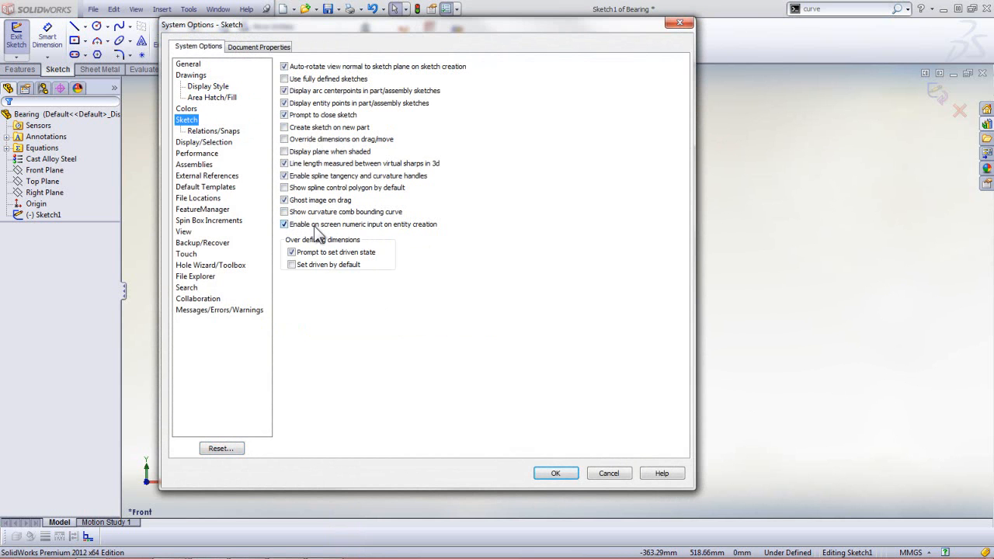
click(389, 224)
click(558, 471)
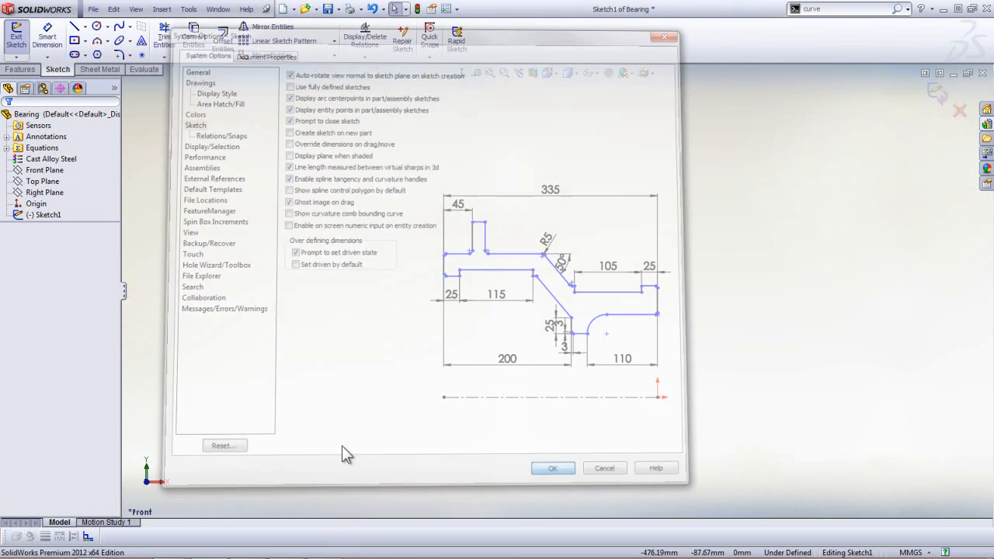
right_click(304, 263)
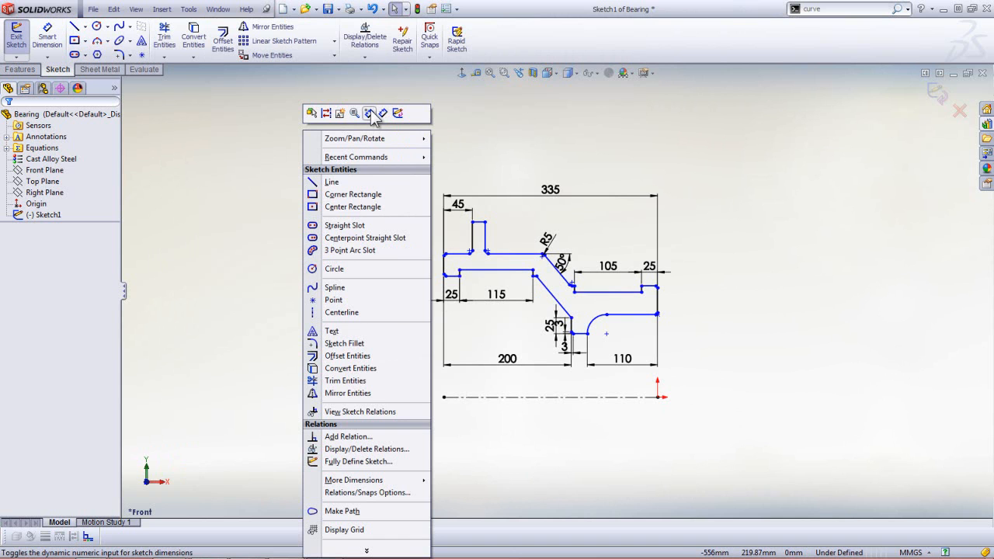
click(317, 215)
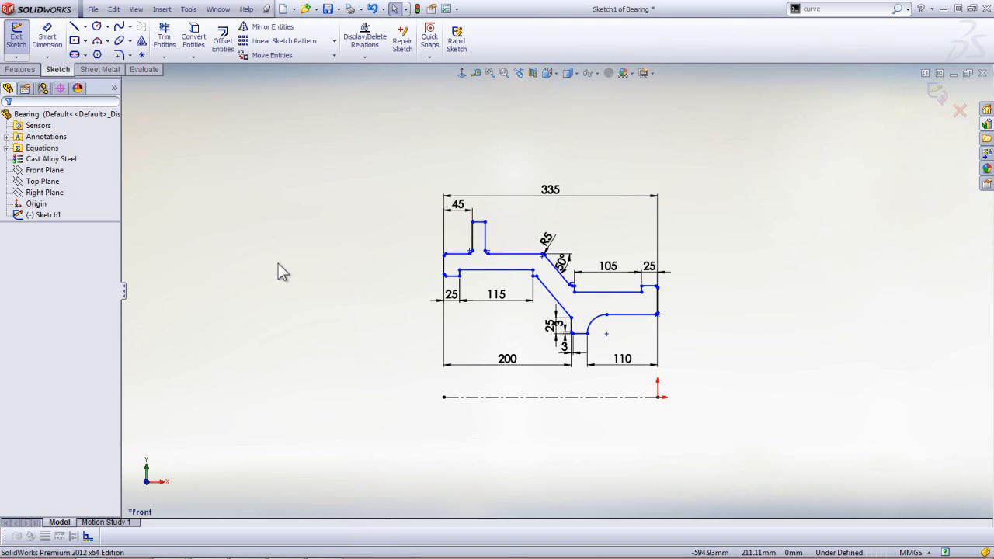
- Add a doubled-distance Smart Dimension between the horizontal bore line at the profile's right end and the centerline, placed below the centerline
click(47, 37)
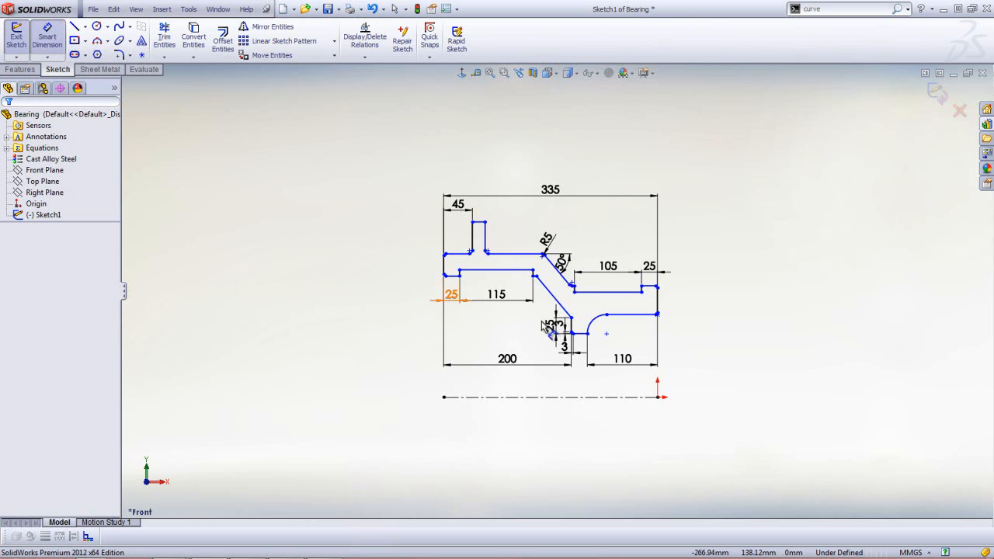
scroll(662, 361, down, 1)
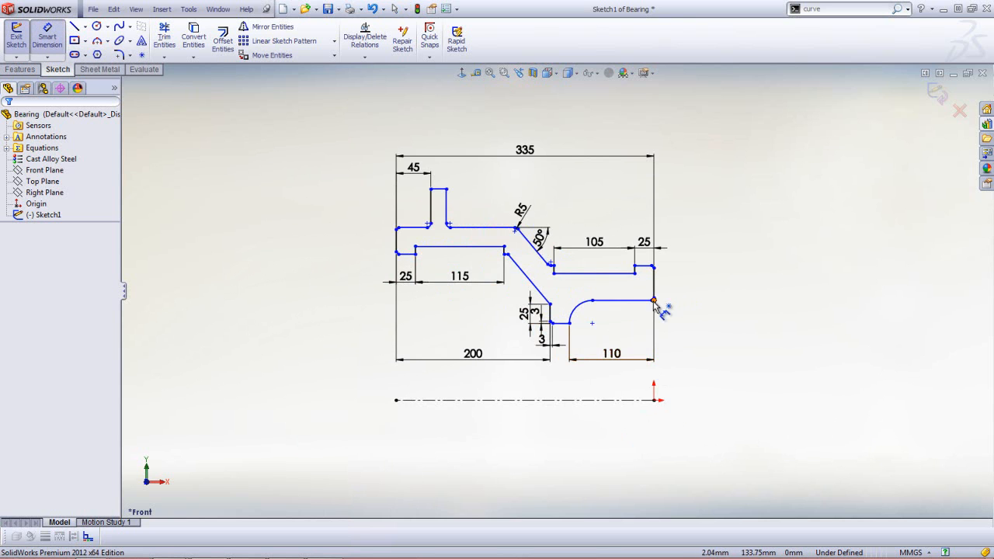
scroll(662, 311, down, 1)
click(620, 300)
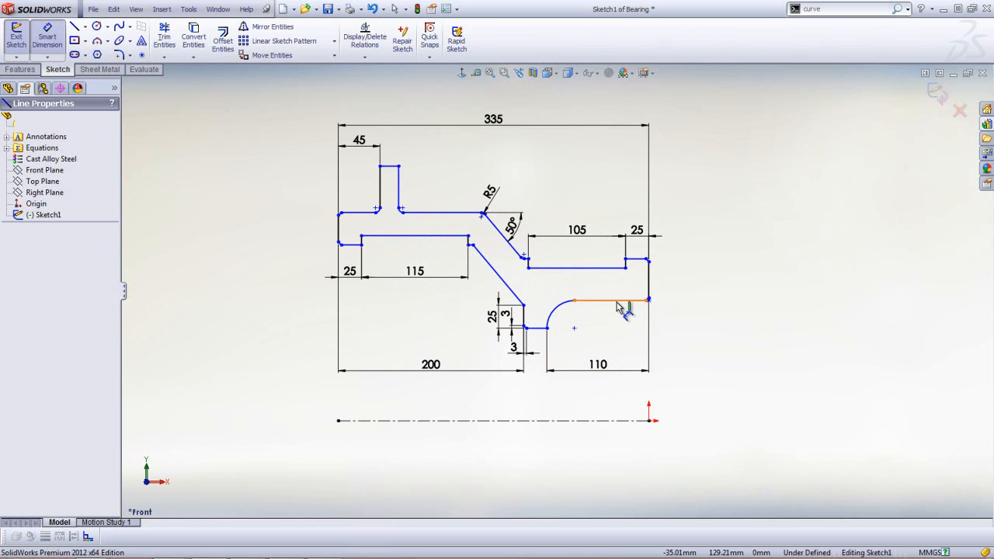
click(612, 421)
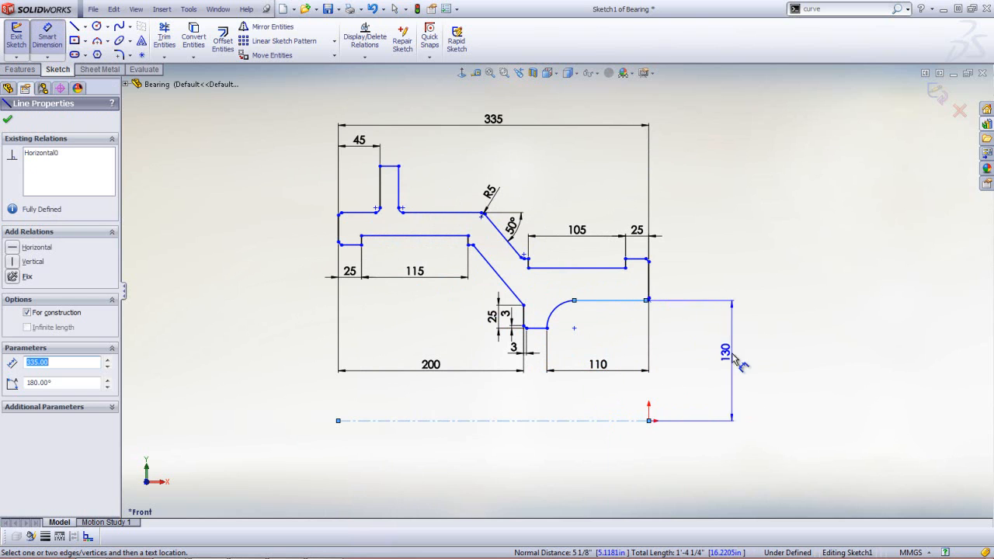
scroll(705, 476, up, 3)
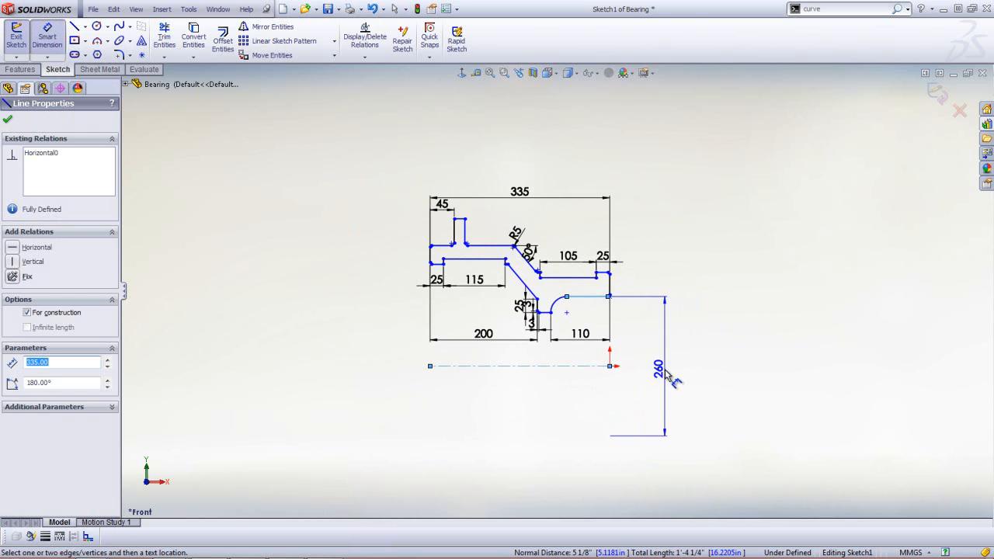
click(664, 365)
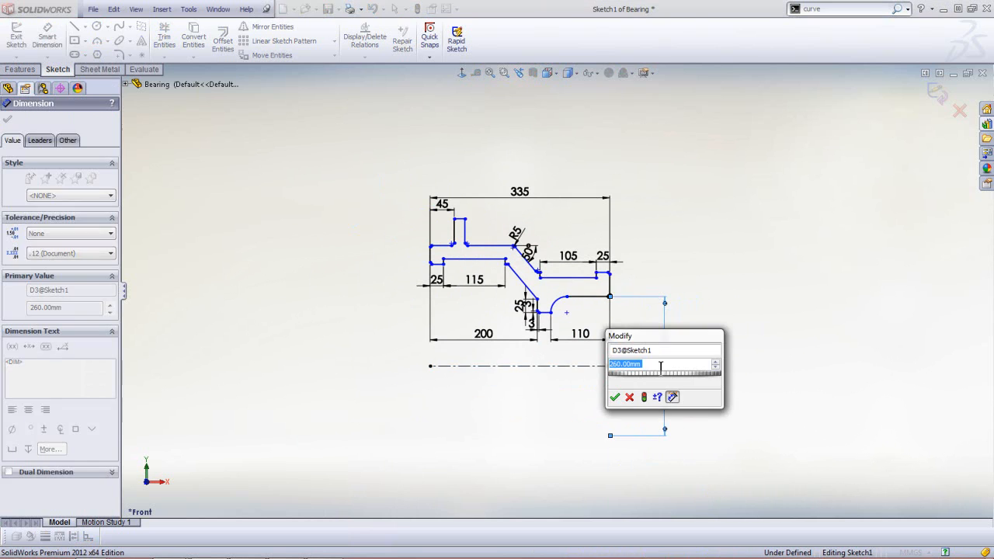
click(615, 397)
- Add a doubled-distance dimension between the top line of the 25 mm step at the profile's right end and the centerline
scroll(650, 349, down, 4)
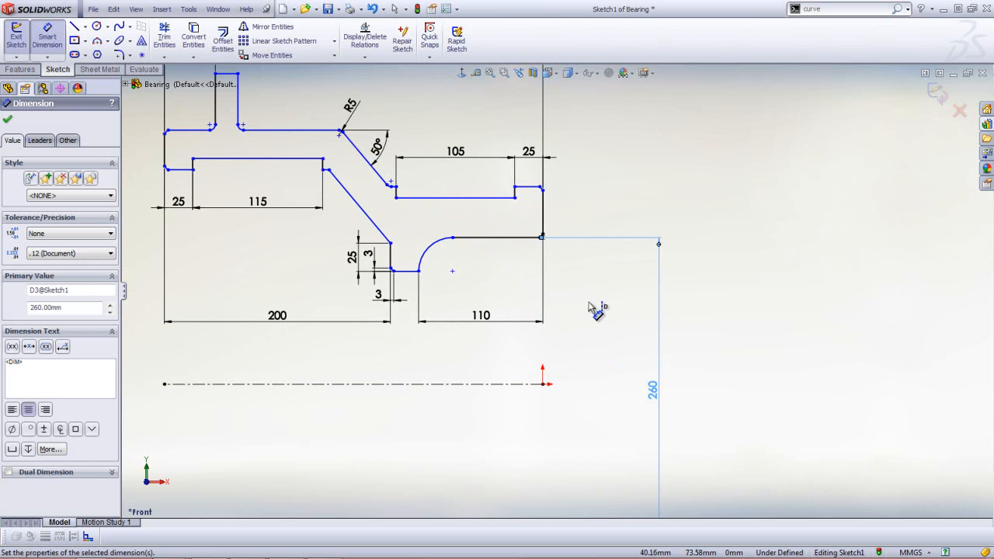
click(593, 198)
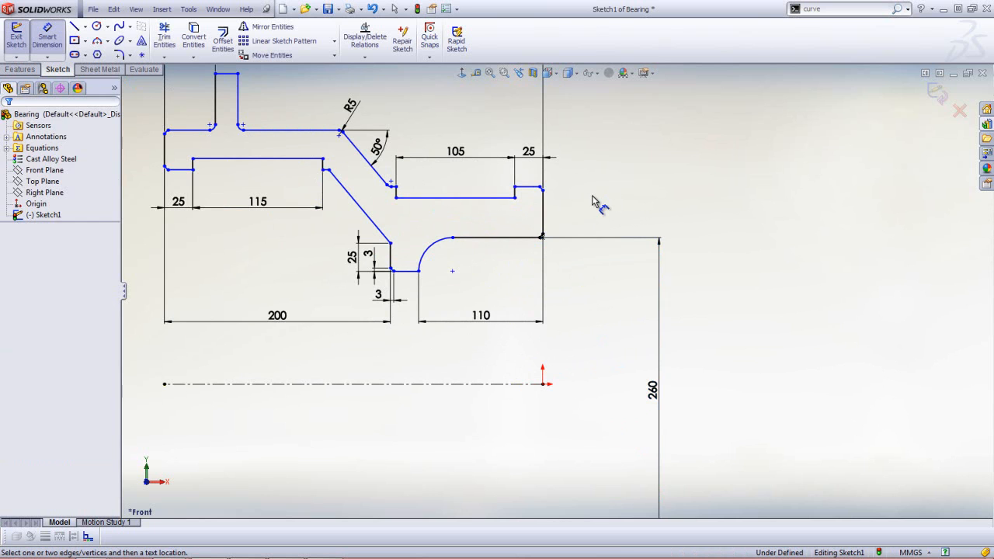
click(530, 187)
click(523, 384)
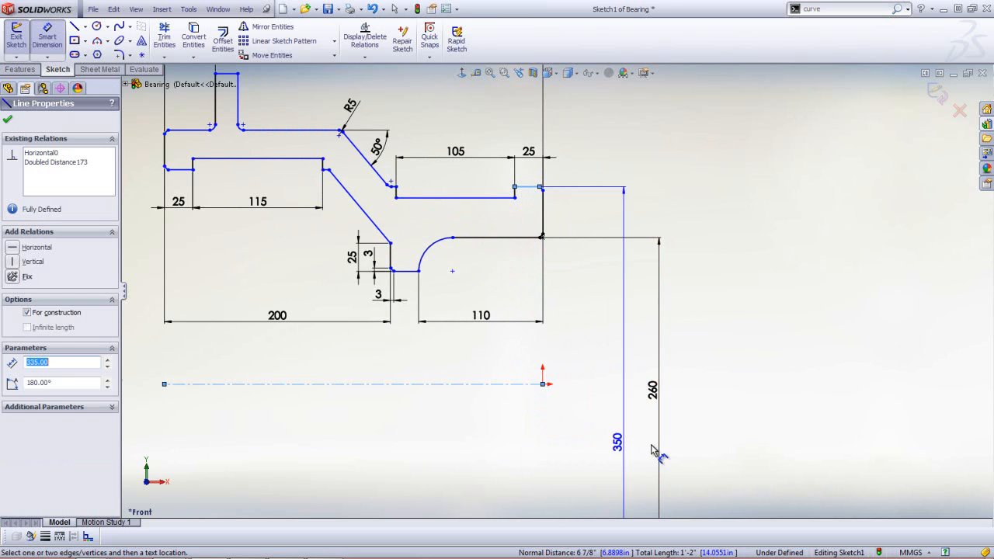
click(784, 465)
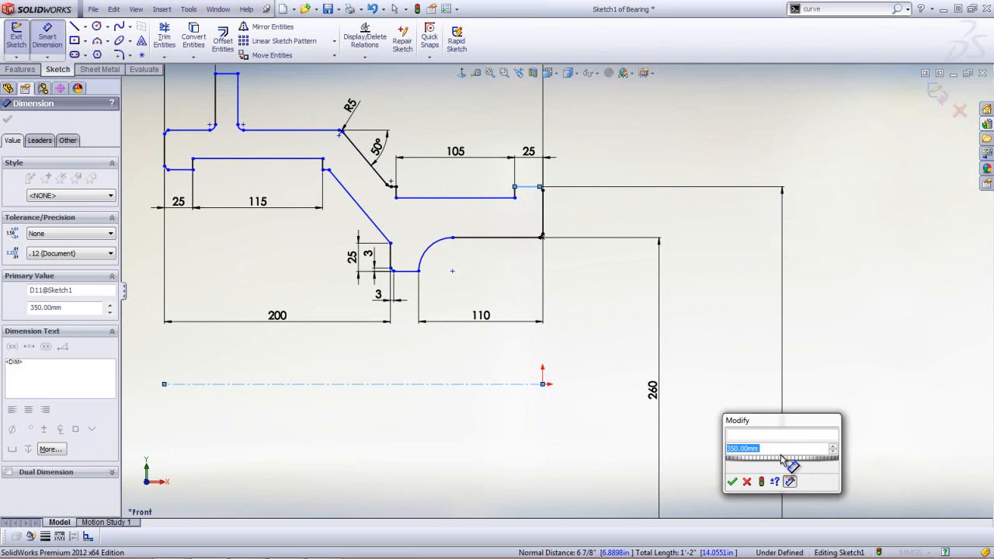
click(731, 481)
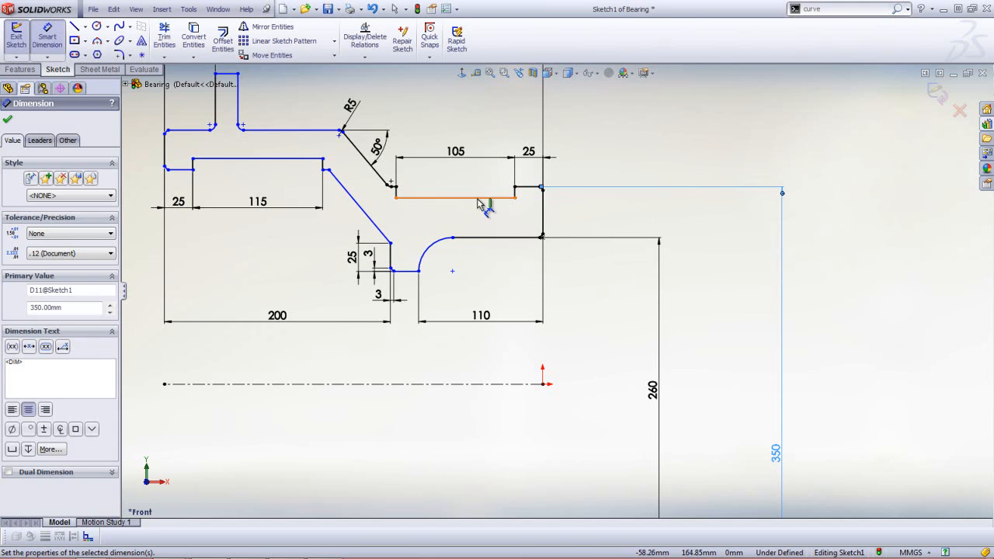
- Add doubled-distance dimensions from the centerline to the 105 mm groove's floor line and to the short line at the profile's lowest point
click(460, 198)
click(726, 307)
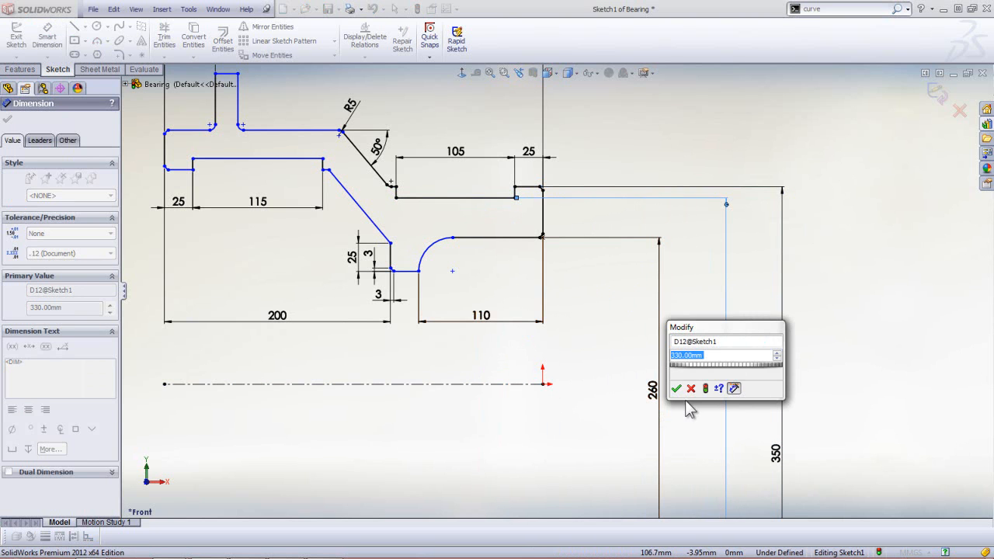
click(678, 389)
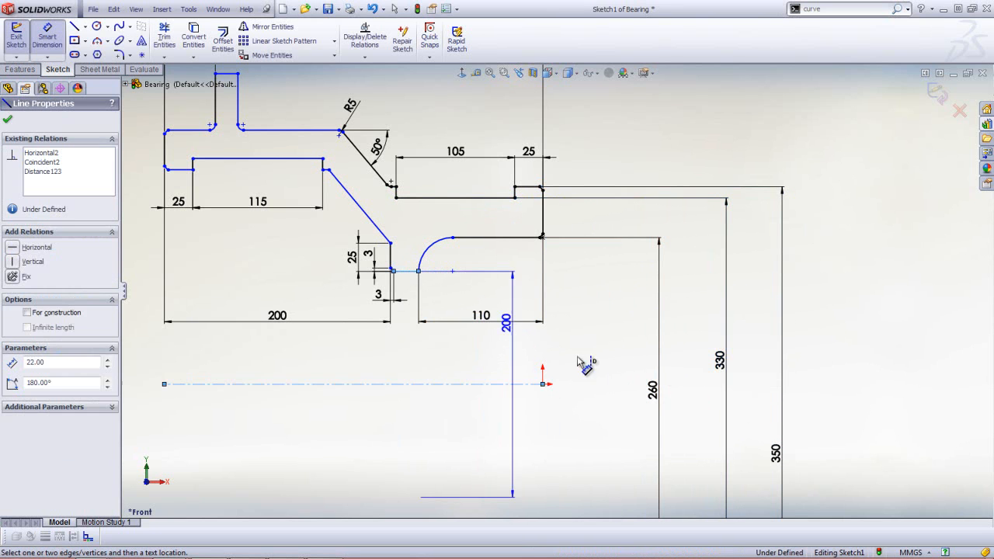
click(635, 412)
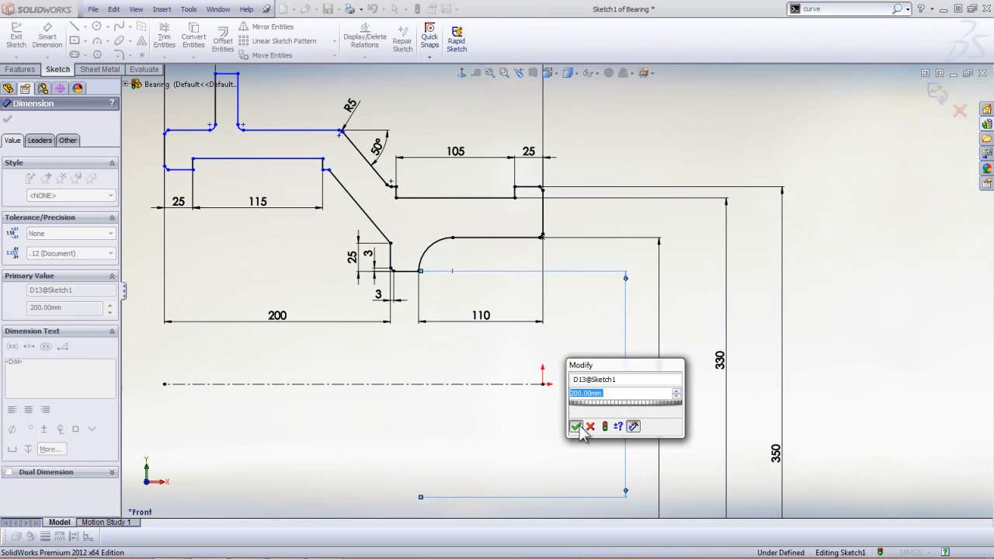
click(574, 417)
- Add doubled-distance dimensions from the centerline to the lower and upper horizontal lines at the profile's left end, placed left of the profile
scroll(222, 254, up, 4)
scroll(221, 254, down, 4)
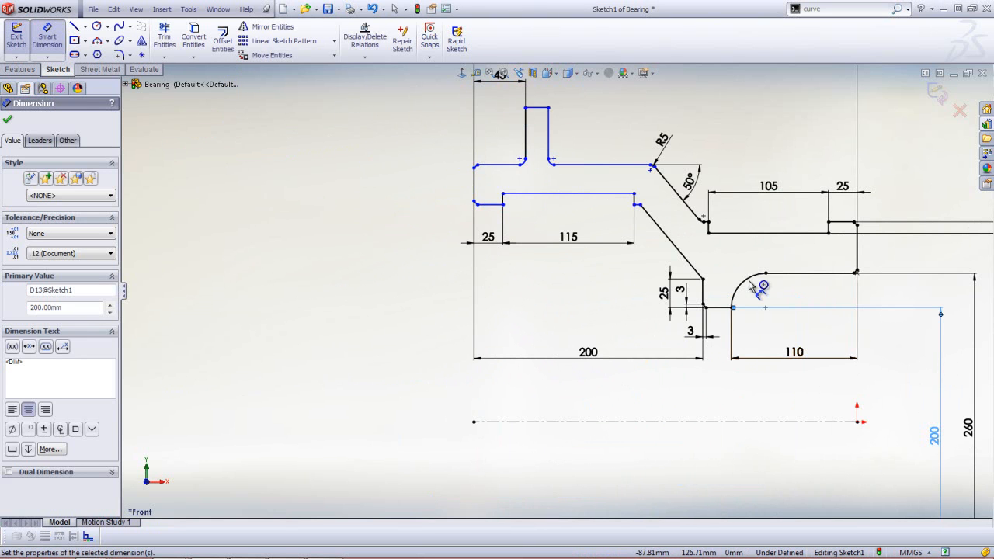
scroll(532, 218, down, 2)
scroll(615, 156, up, 1)
scroll(603, 146, down, 3)
scroll(608, 149, down, 1)
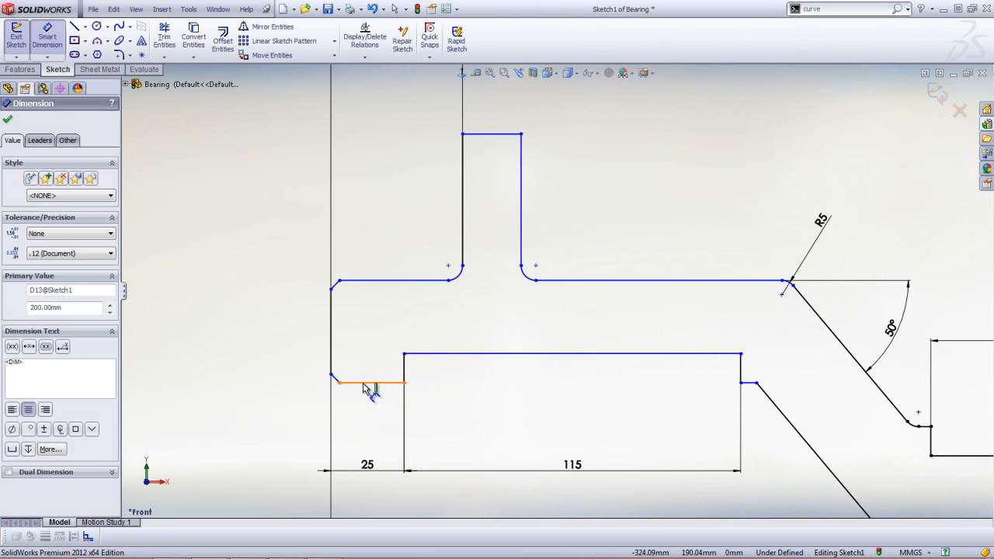
click(365, 384)
click(190, 470)
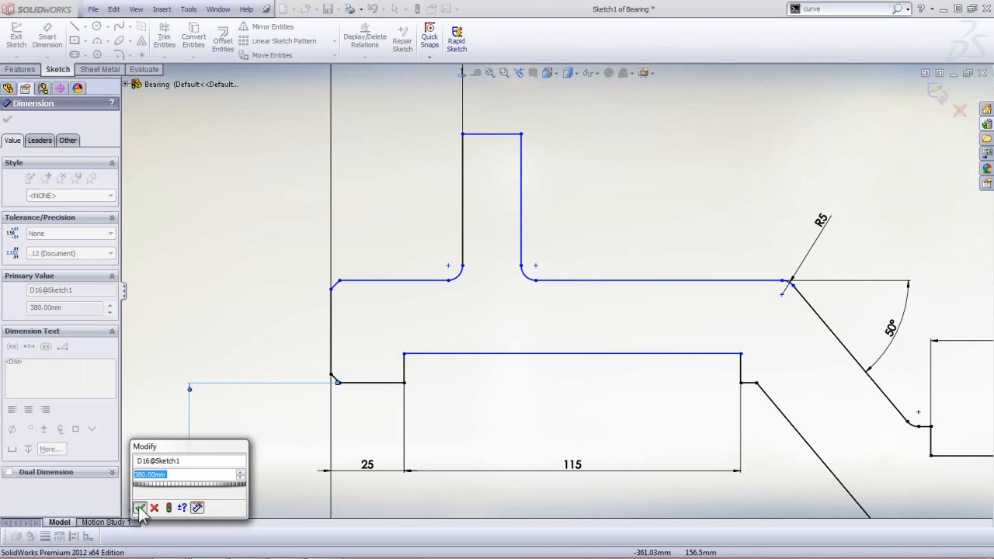
click(138, 506)
click(388, 281)
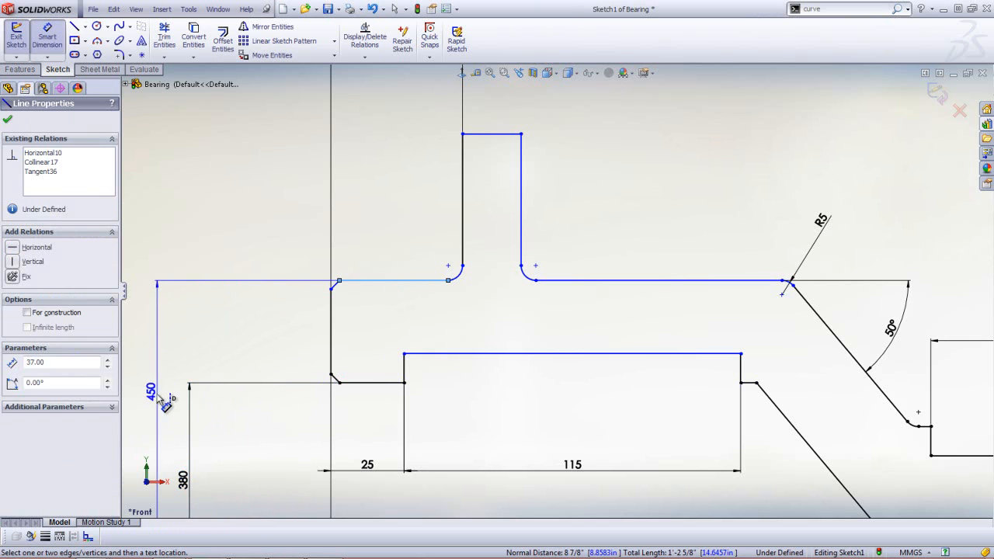
click(157, 403)
click(107, 415)
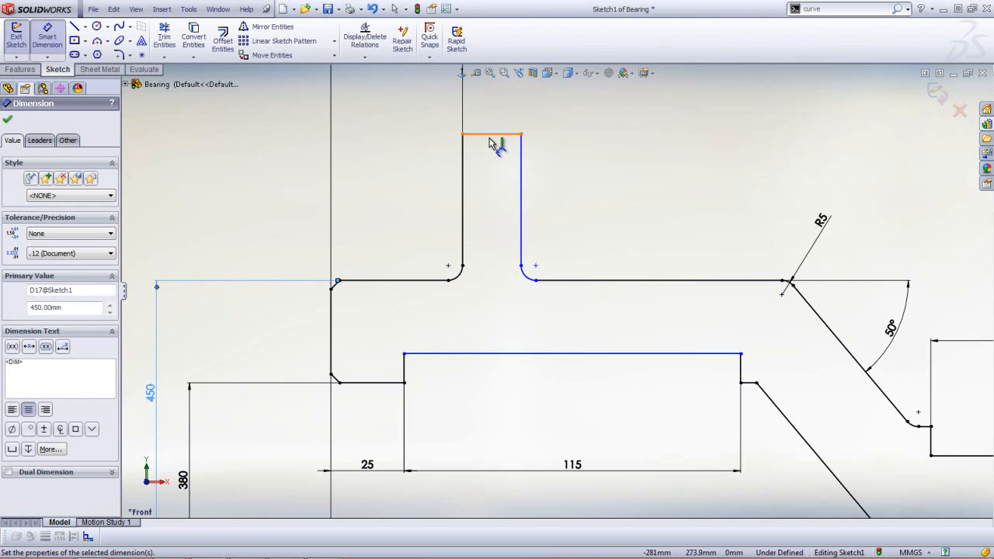
- Add doubled-distance dimensions from the centerline to the flange's top line and to the 115 mm recess line, placed left of the profile
click(495, 135)
click(138, 334)
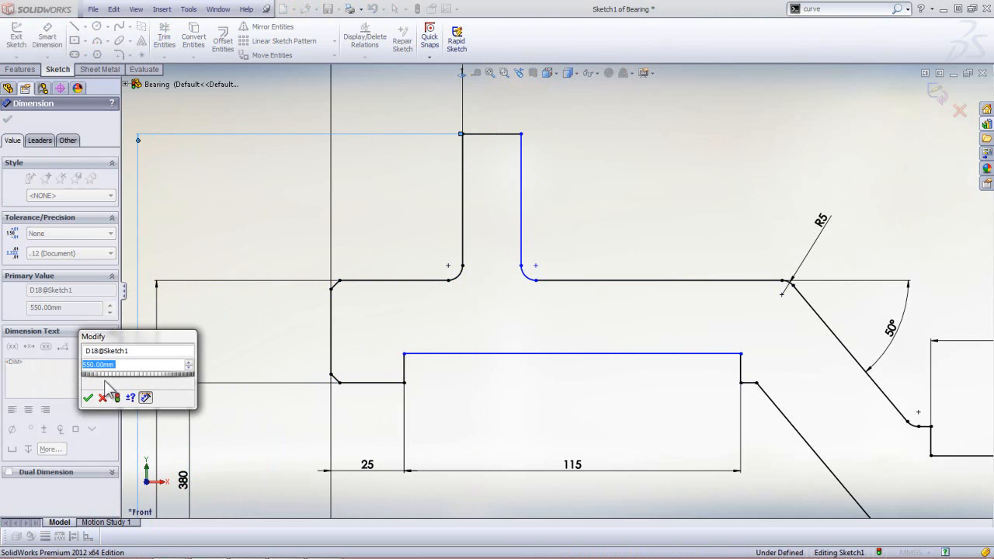
click(88, 397)
click(459, 355)
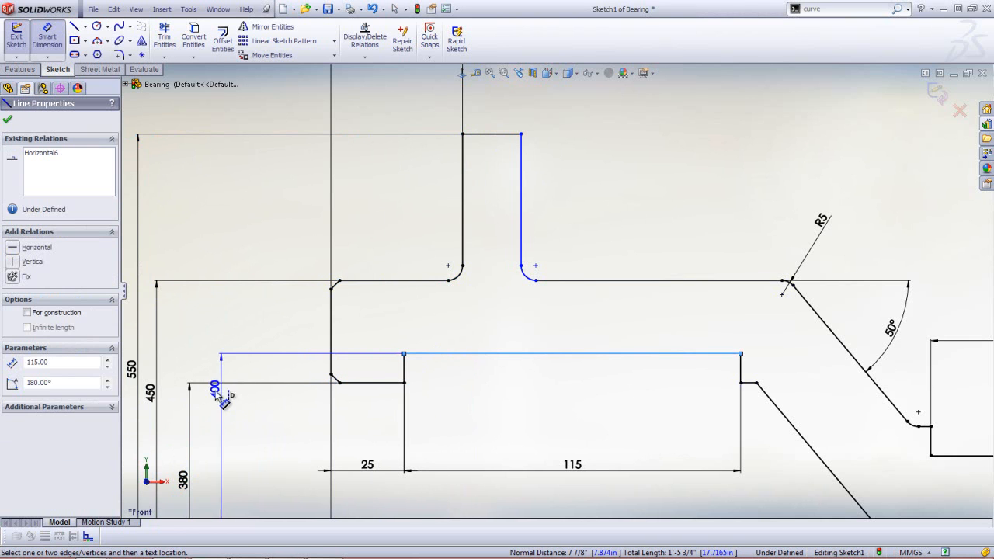
click(172, 408)
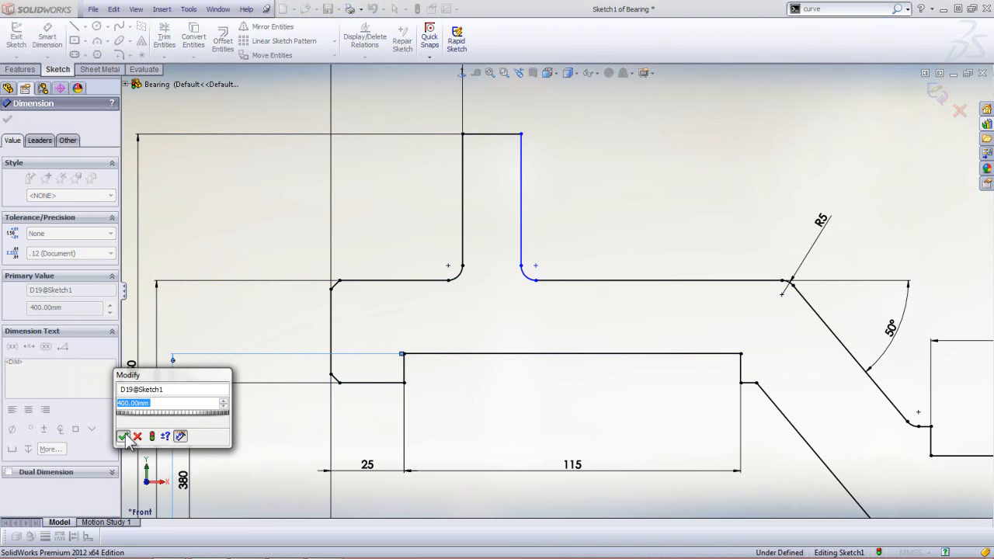
click(126, 435)
scroll(820, 317, up, 5)
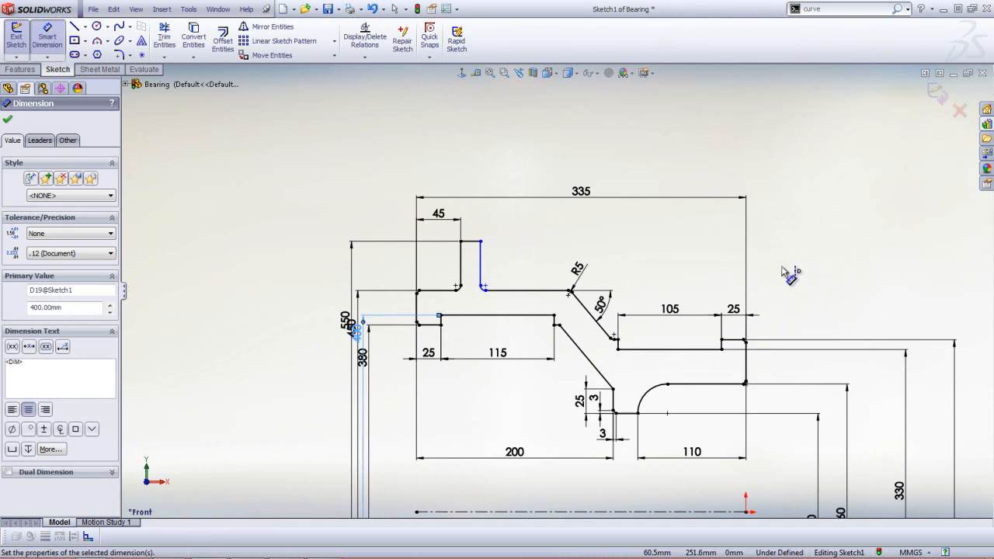
click(371, 243)
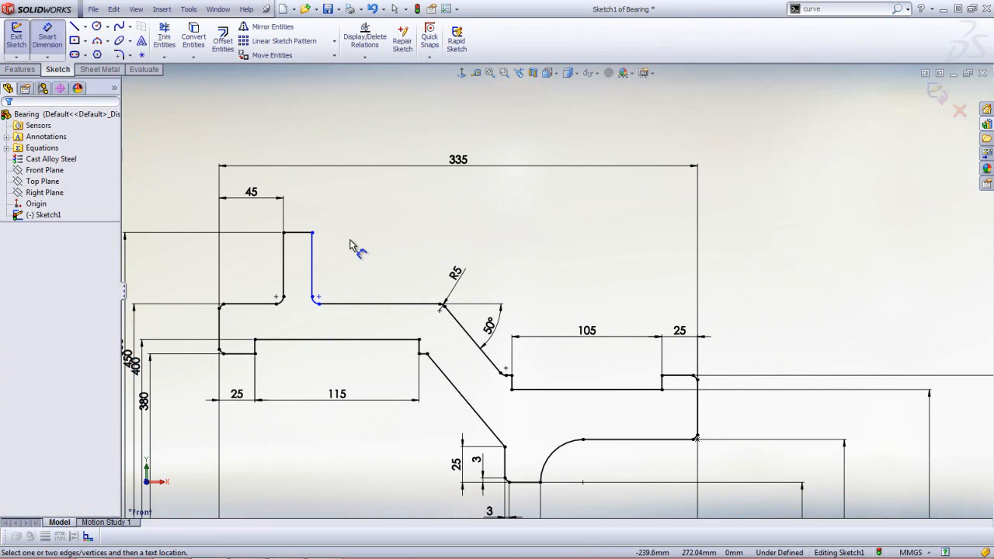
click(313, 253)
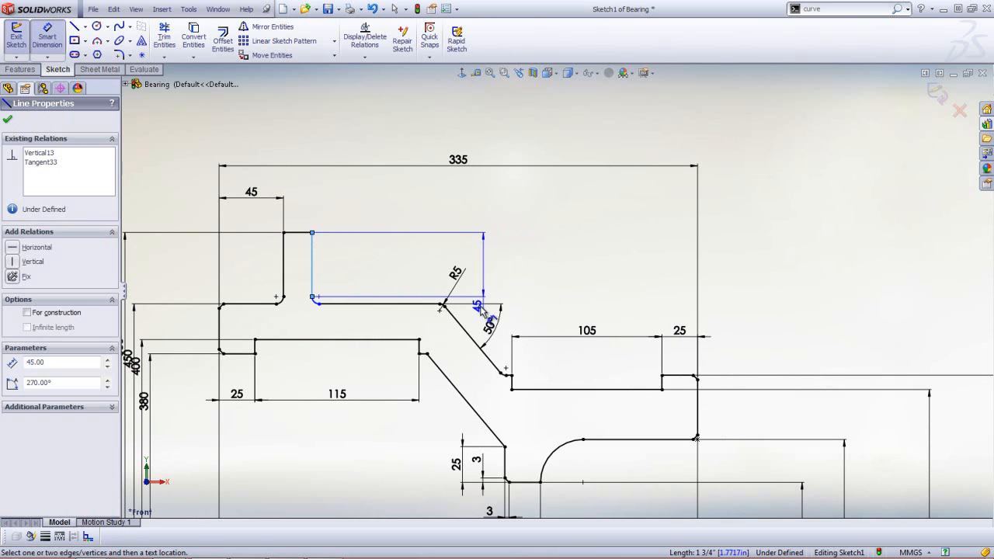
scroll(482, 310, down, 5)
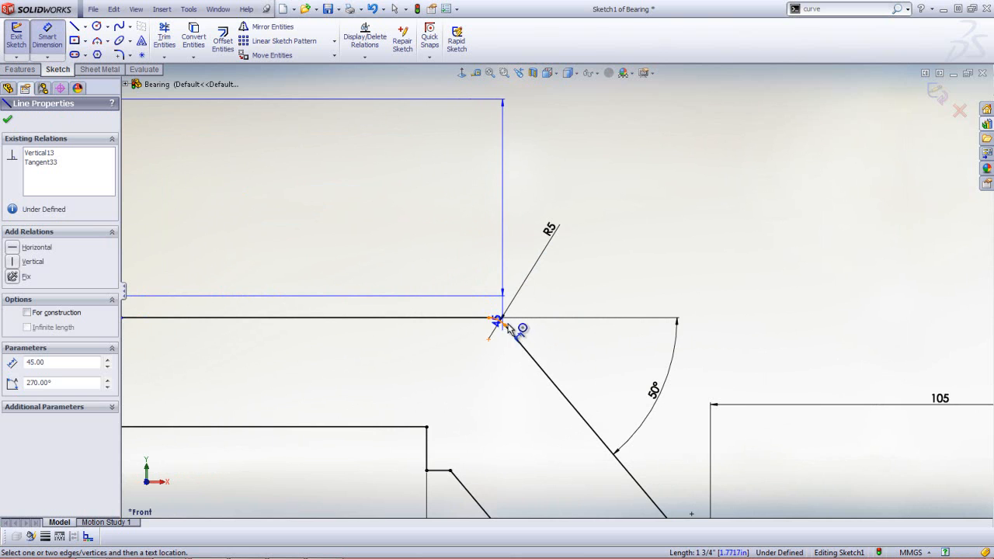
scroll(571, 330, up, 3)
mouse_move(651, 450)
mouse_down()
mouse_move(629, 435)
mouse_move(639, 436)
mouse_up()
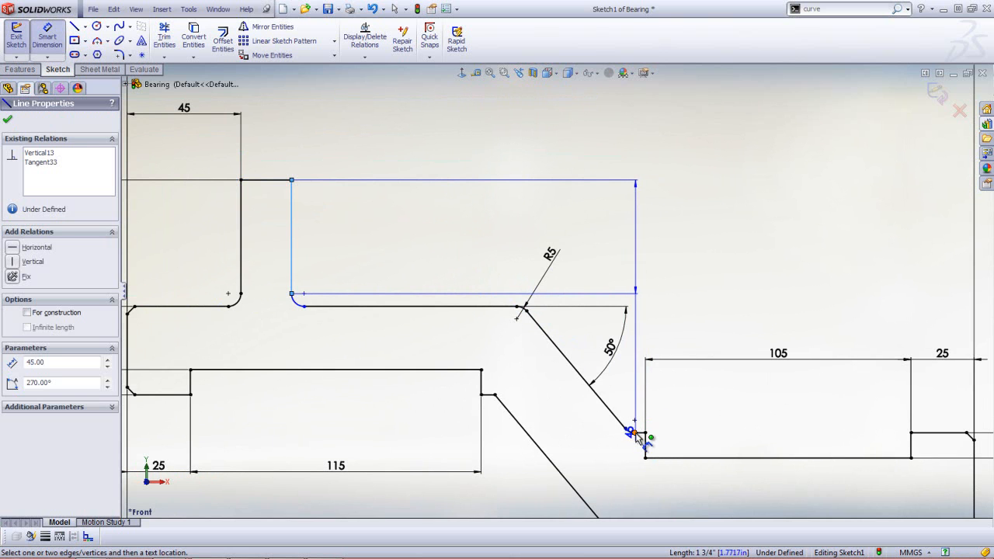
click(637, 433)
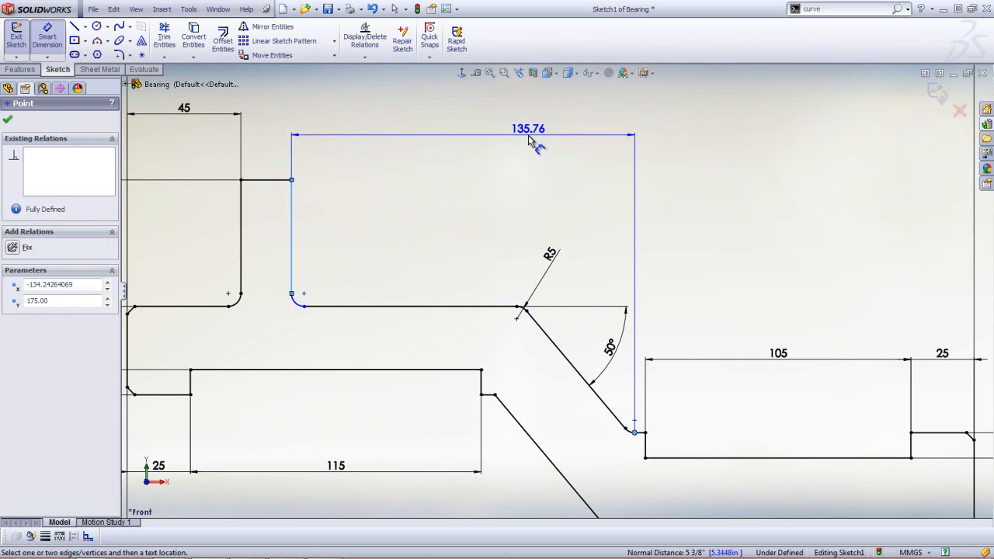
key(Escape)
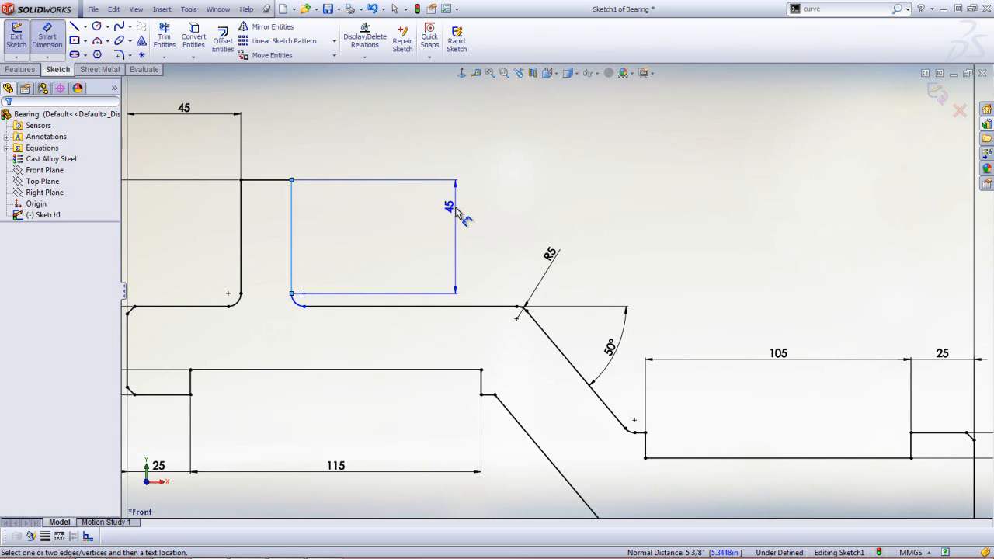
- Dimension the horizontal distance between the flange's right edge and the 105 mm groove's left wall above the profile, and finish dimensioning
drag(458, 213, 651, 451)
click(649, 449)
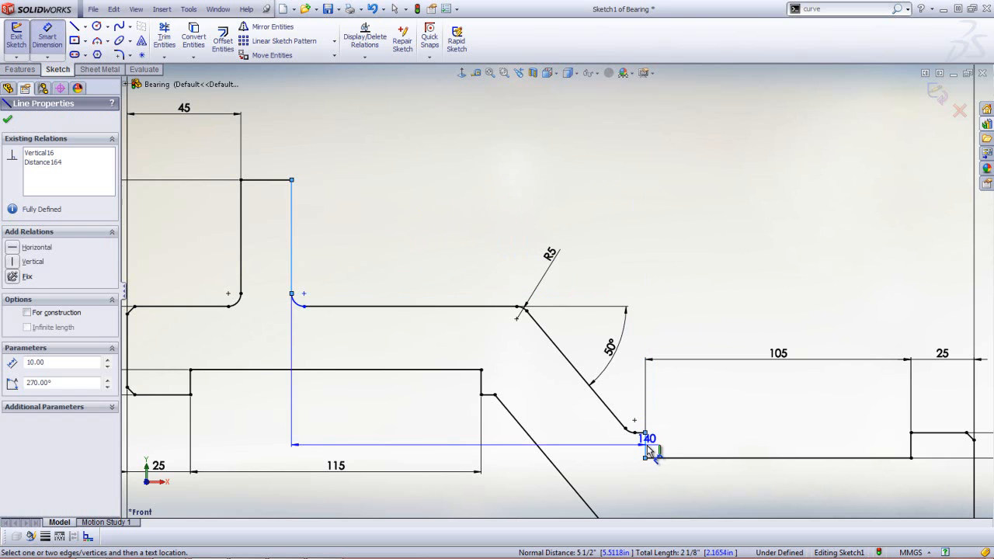
click(476, 115)
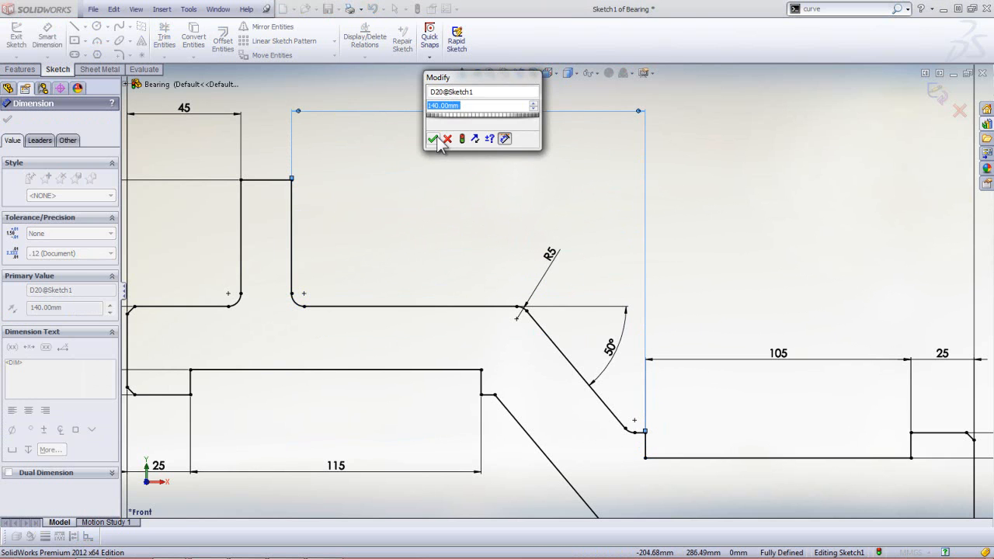
click(436, 139)
scroll(472, 223, up, 3)
click(729, 285)
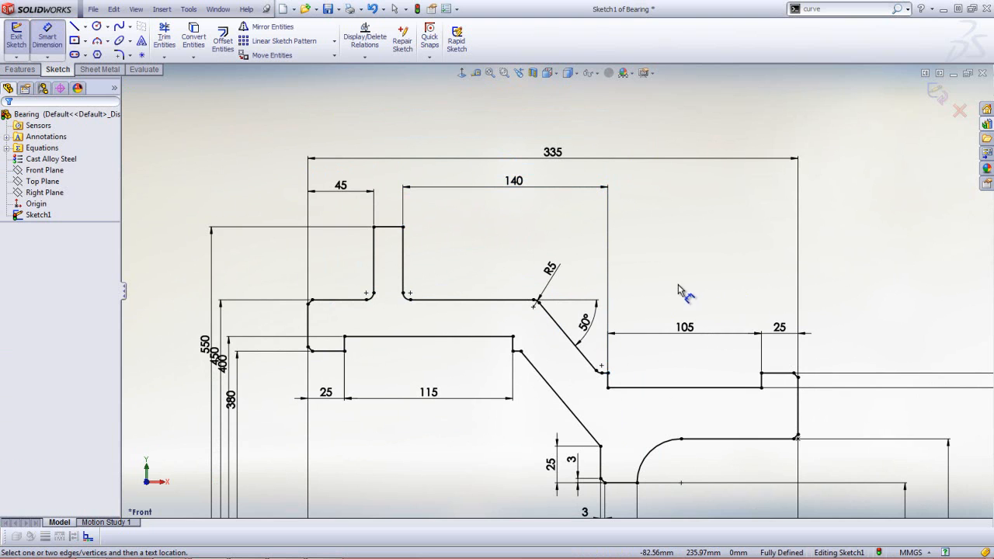
scroll(656, 403, up, 3)
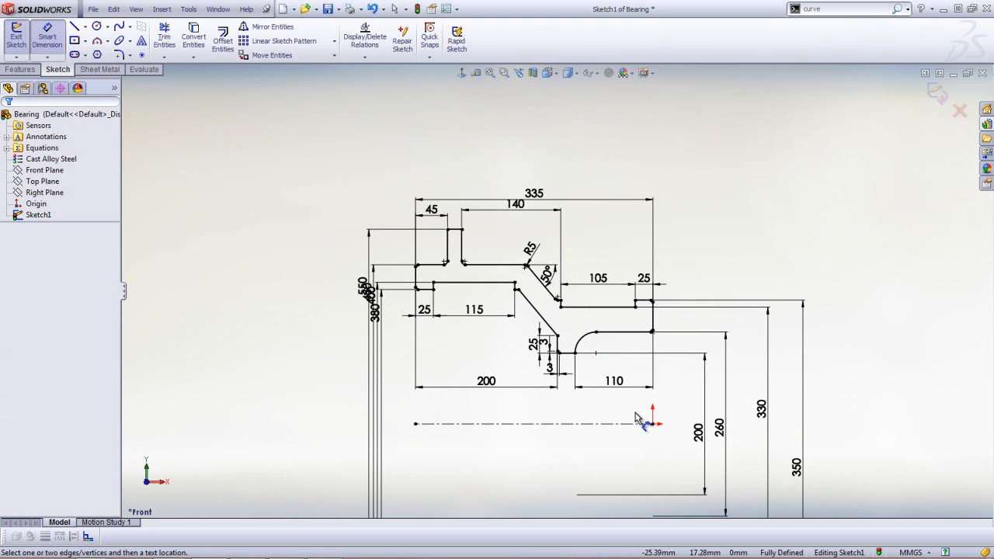
right_click(704, 203)
click(733, 209)
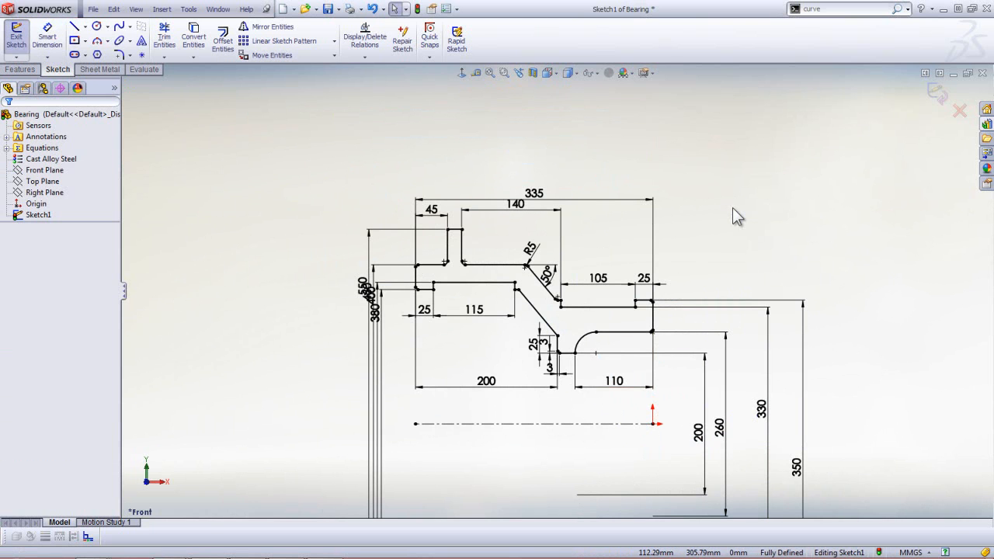
- Exit the sketch and revolve the profile 360 degrees about the horizontal centerline to create the solid body
click(936, 95)
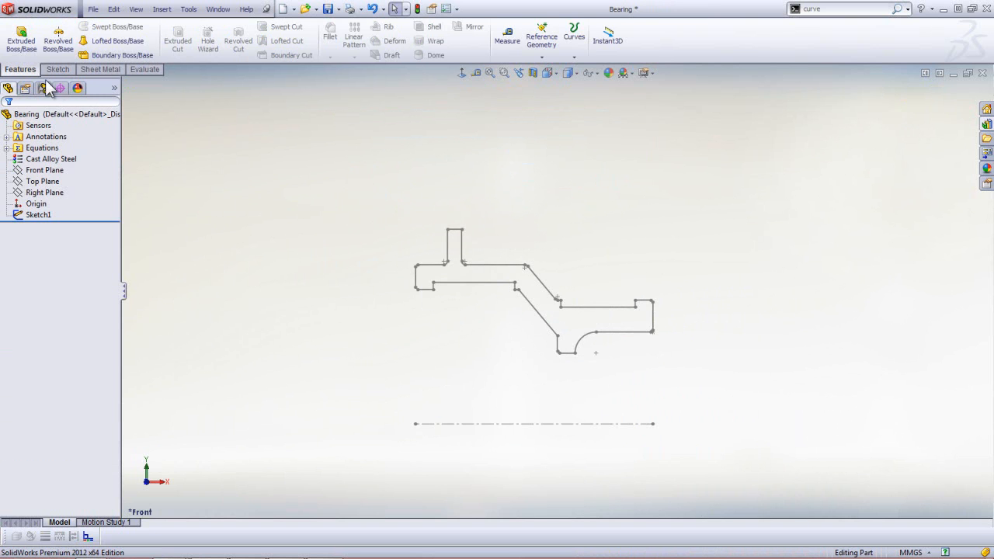
click(58, 39)
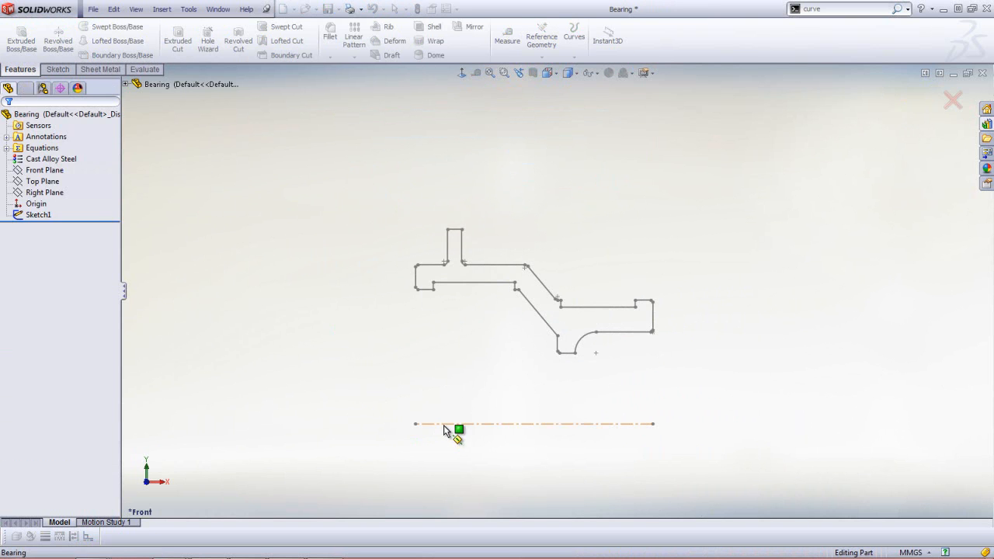
click(444, 425)
click(9, 120)
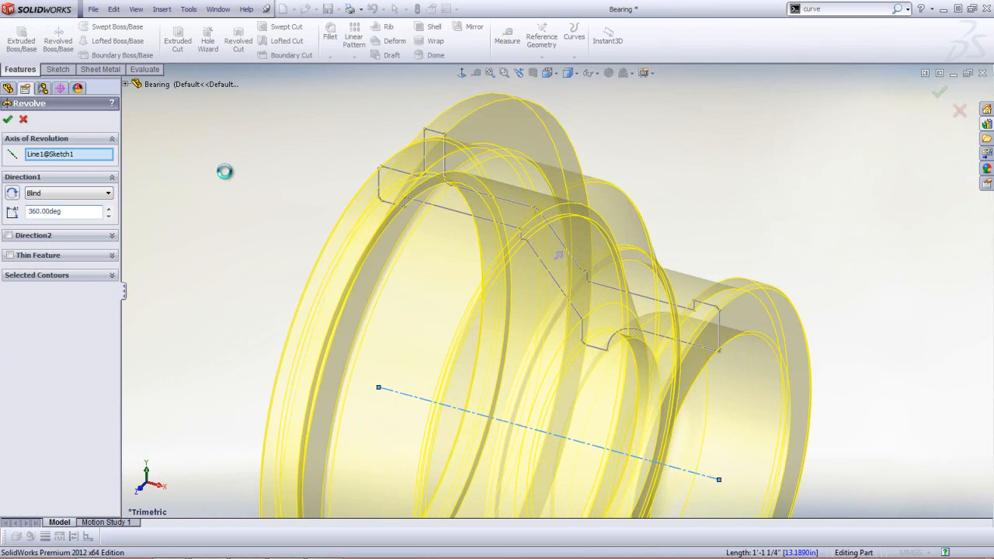
scroll(366, 207, up, 5)
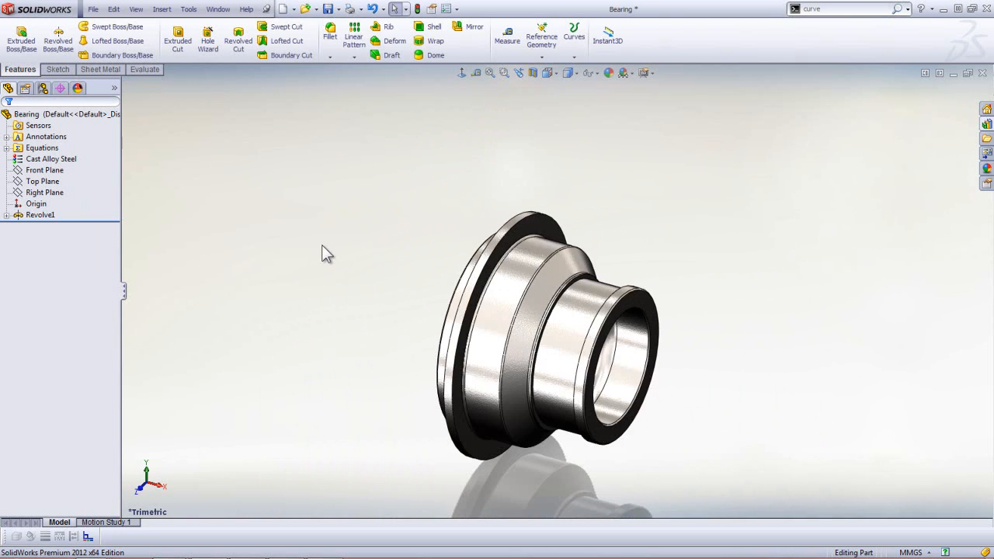
- Check the option for auto-rotating the view normal to the sketch plane on sketch creation in the sketch system options
click(447, 9)
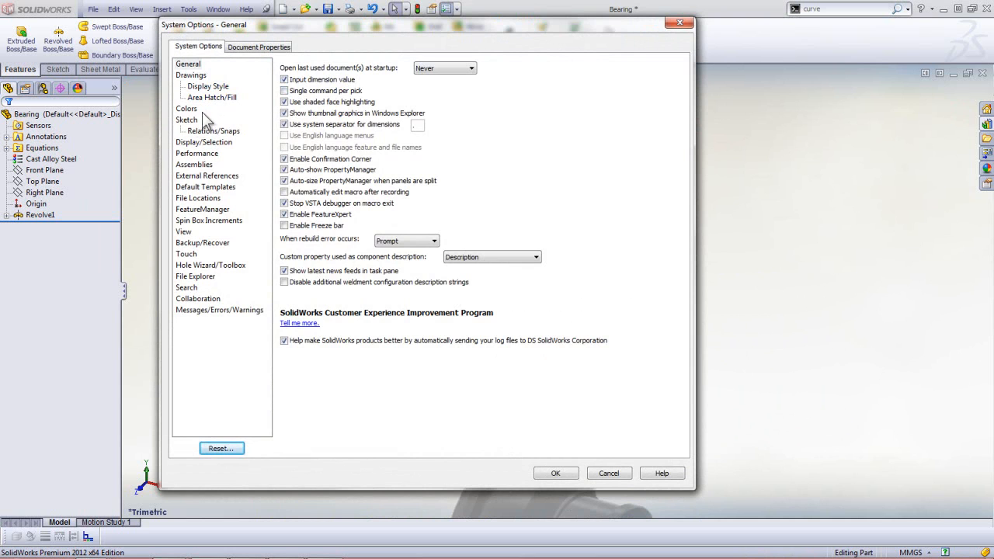
click(188, 120)
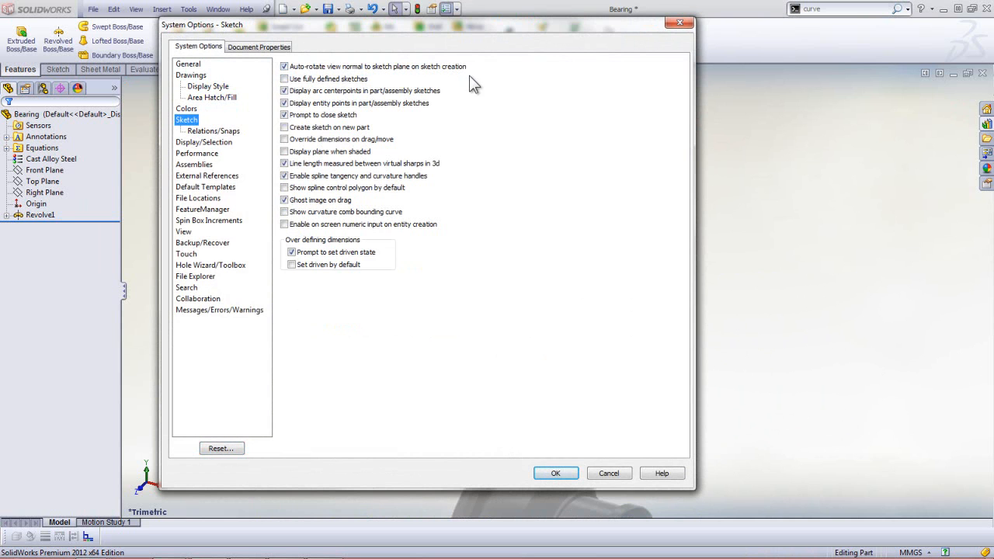
click(555, 473)
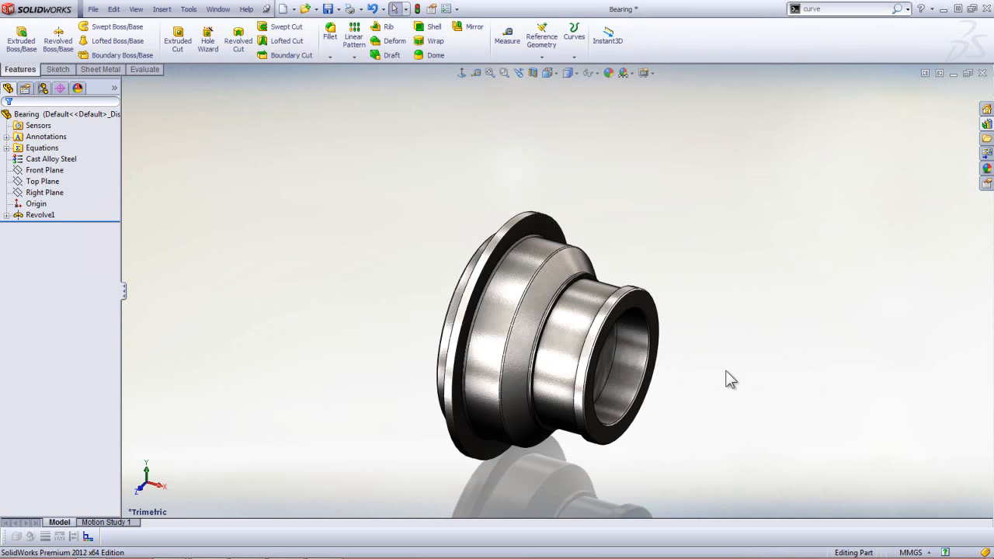
- Start a new sketch on the large flange's flat annular face
click(549, 230)
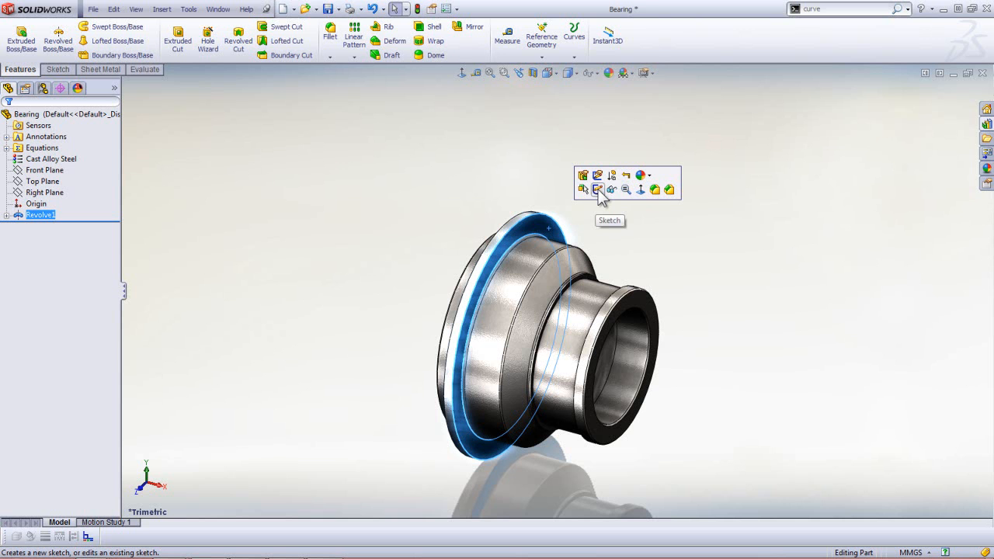
click(544, 229)
click(592, 187)
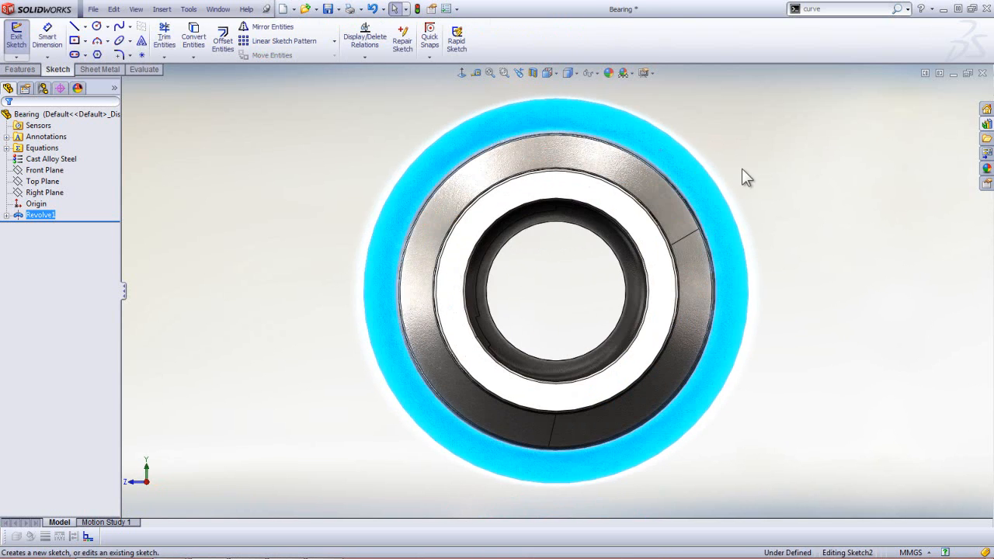
scroll(677, 133, down, 1)
scroll(529, 363, up, 1)
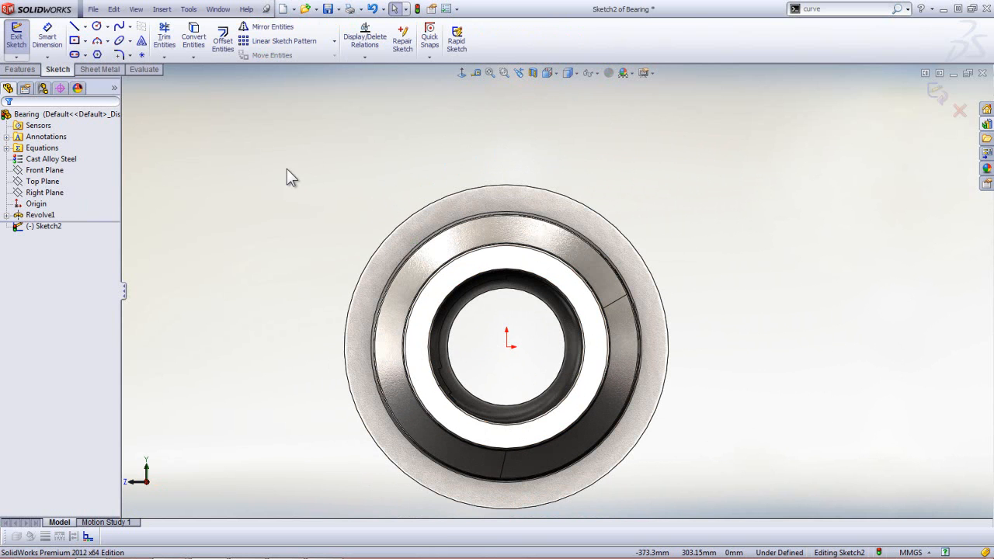
- Sketch a circle of about 10.56 mm radius on the flange directly above the origin and cut-extrude it into the flange
click(96, 26)
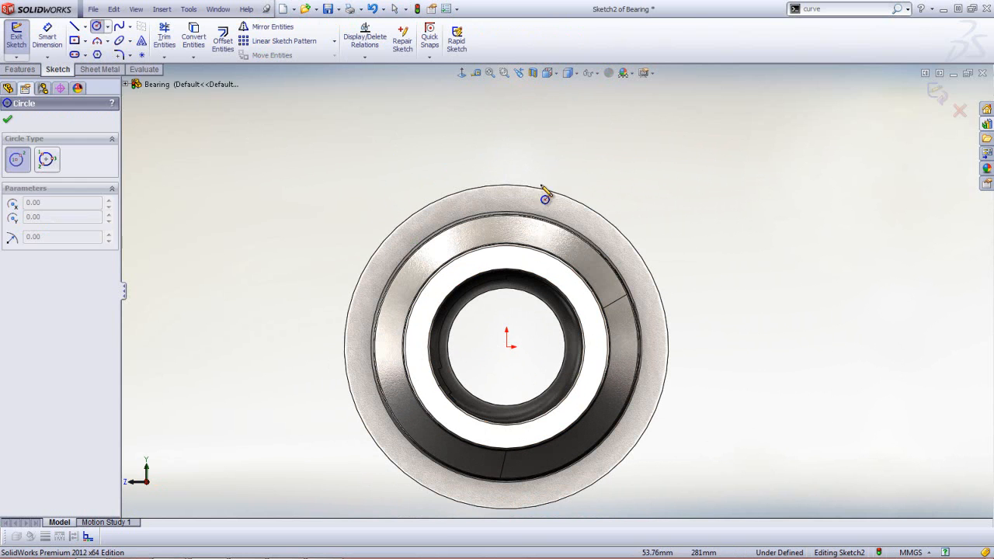
click(507, 201)
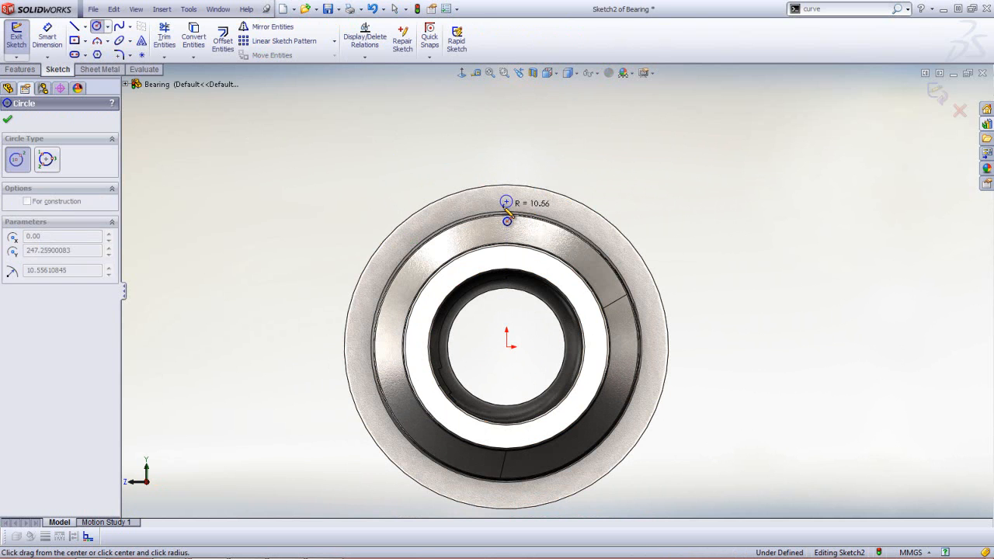
click(20, 69)
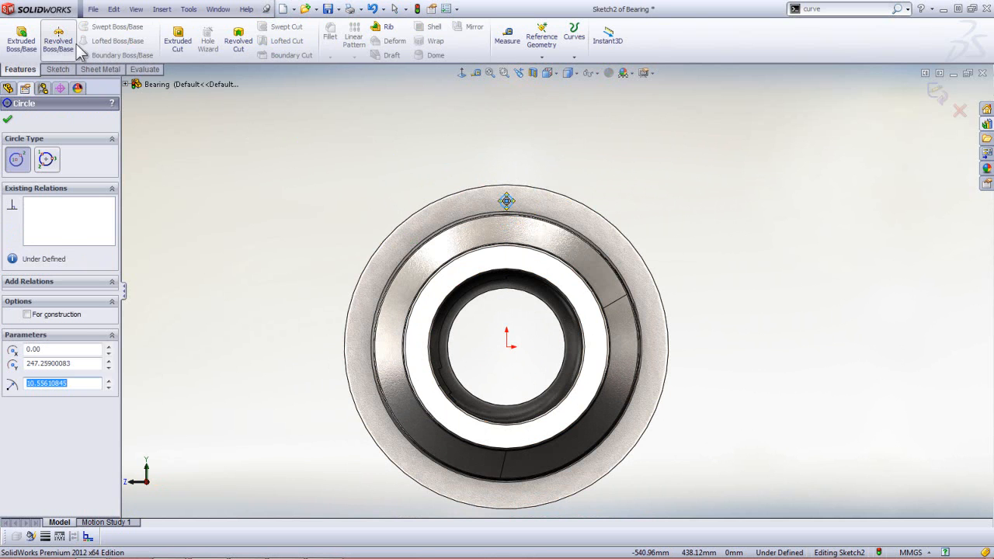
click(177, 40)
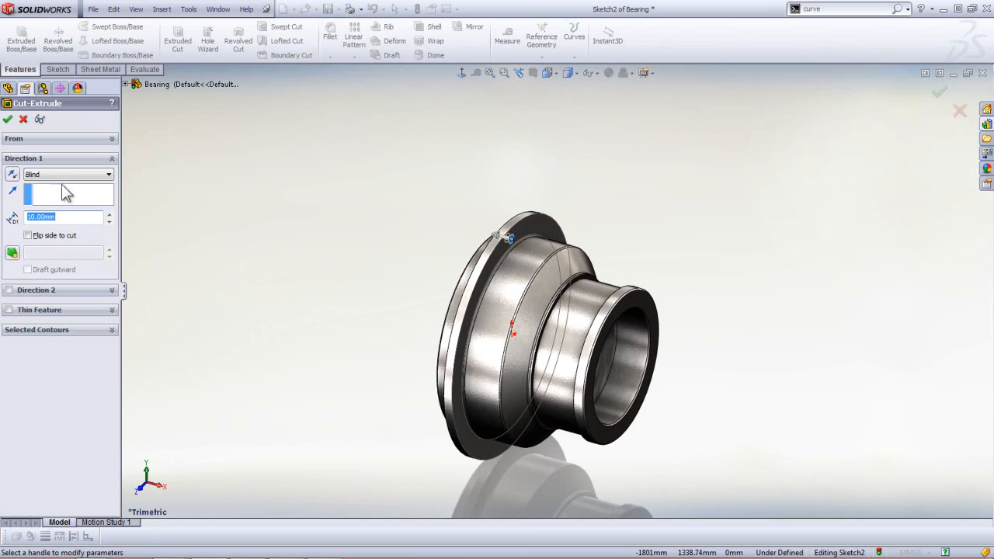
click(62, 175)
click(47, 193)
click(7, 119)
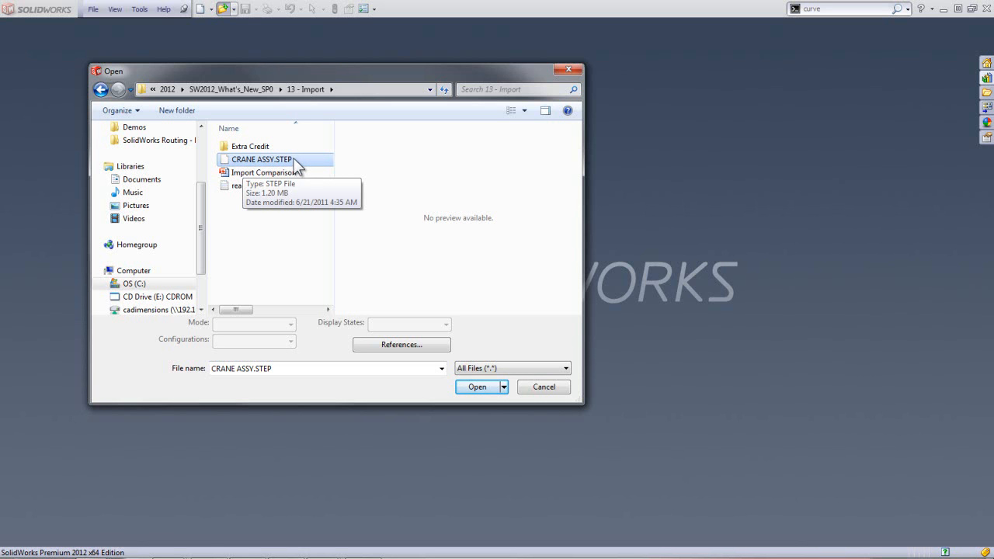
- Import the CRANE ASSY.STEP file as an assembly and view the crane from the side
click(477, 389)
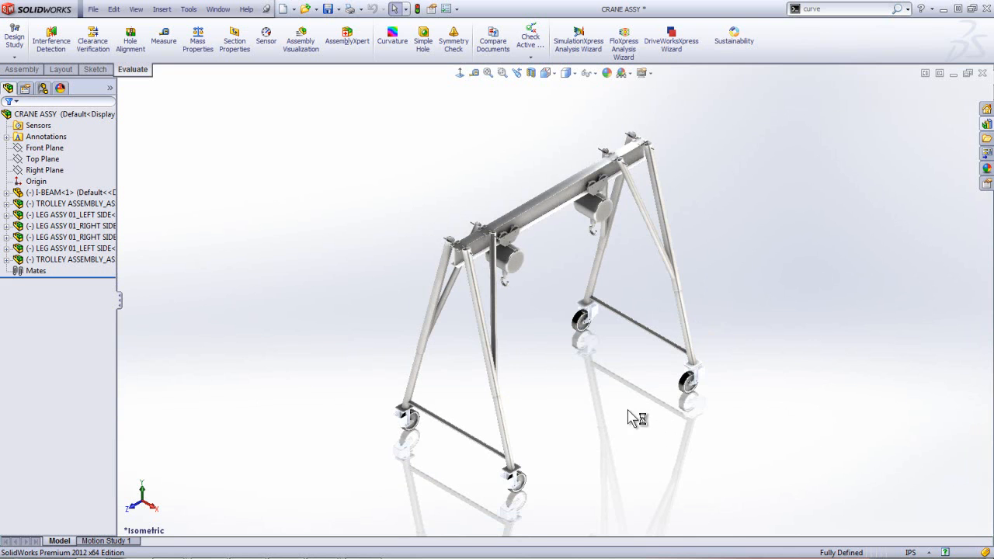
middle_drag(621, 441, 553, 395)
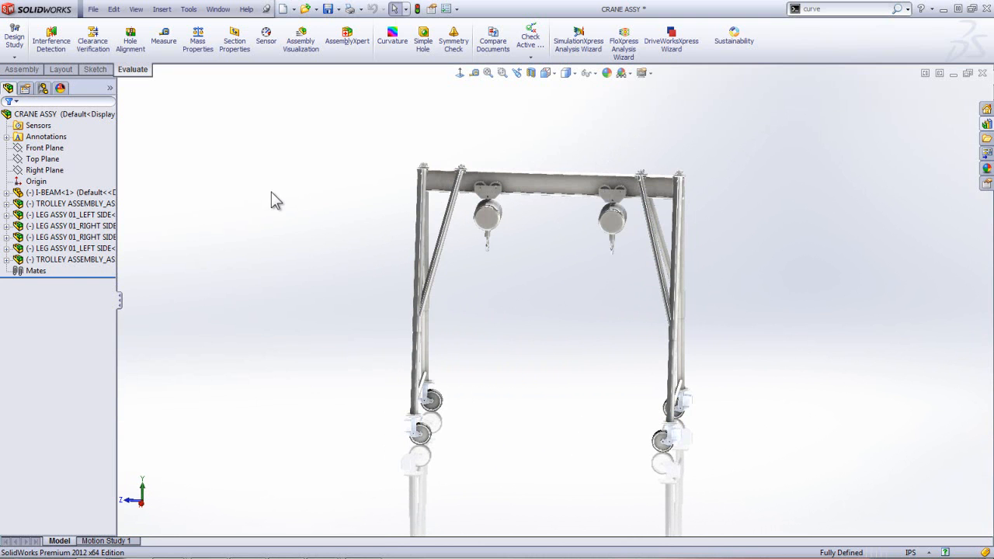
- Check the 13 - Import folder for SolidWorks files belonging to the imported crane, without opening anything
click(305, 10)
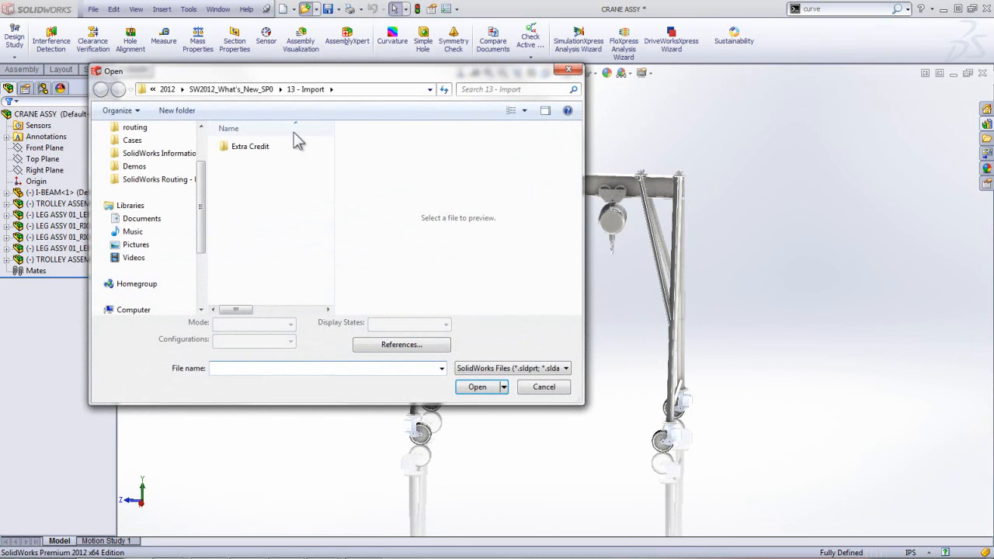
click(231, 89)
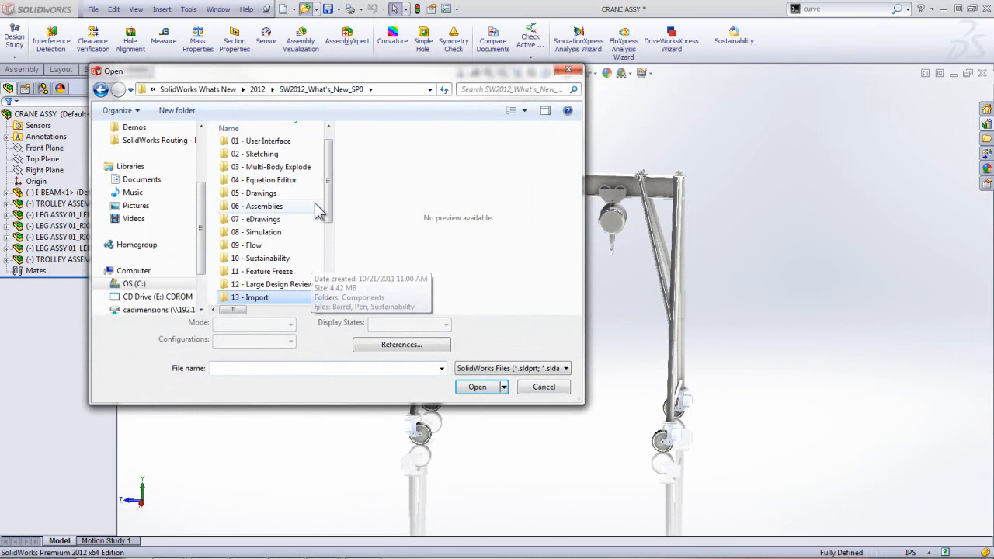
drag(327, 191, 329, 219)
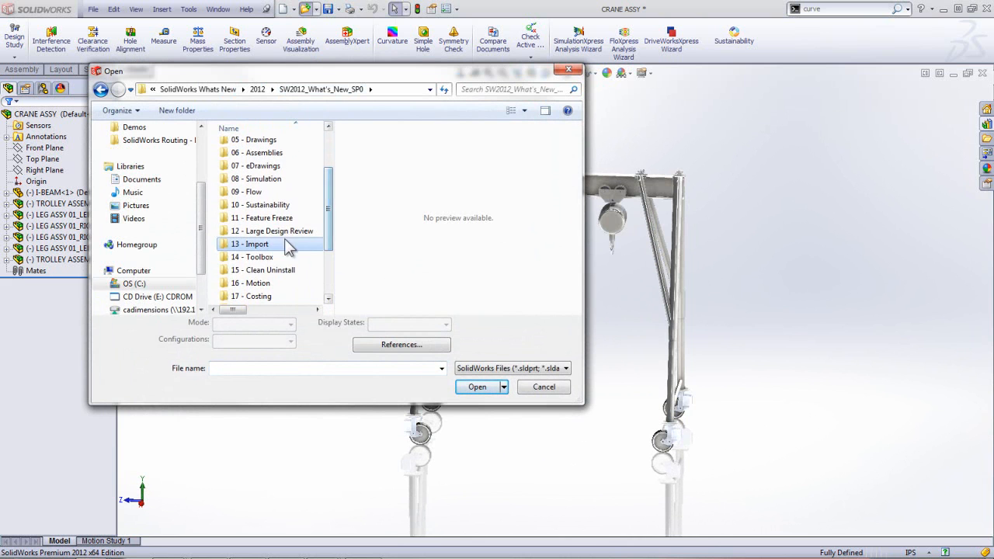
double_click(260, 244)
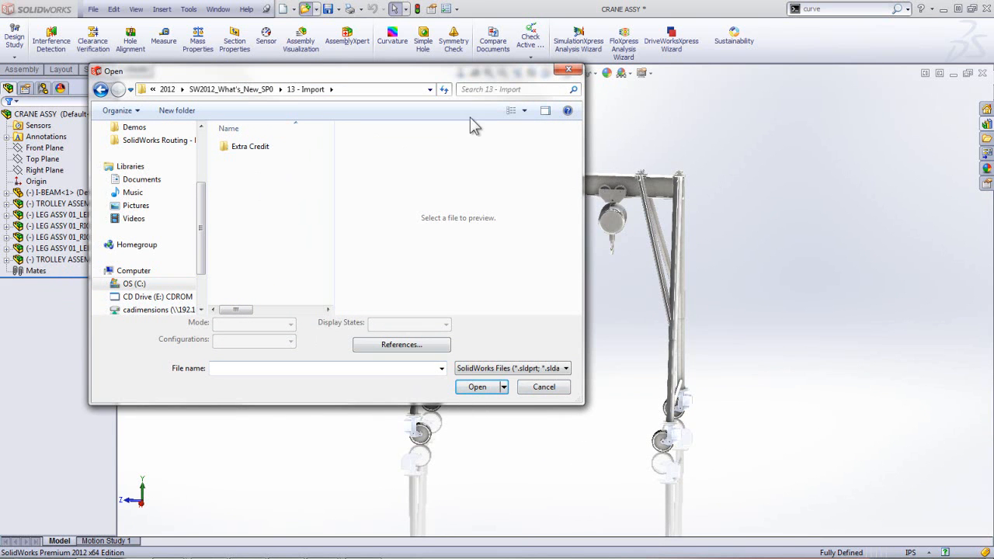
click(567, 69)
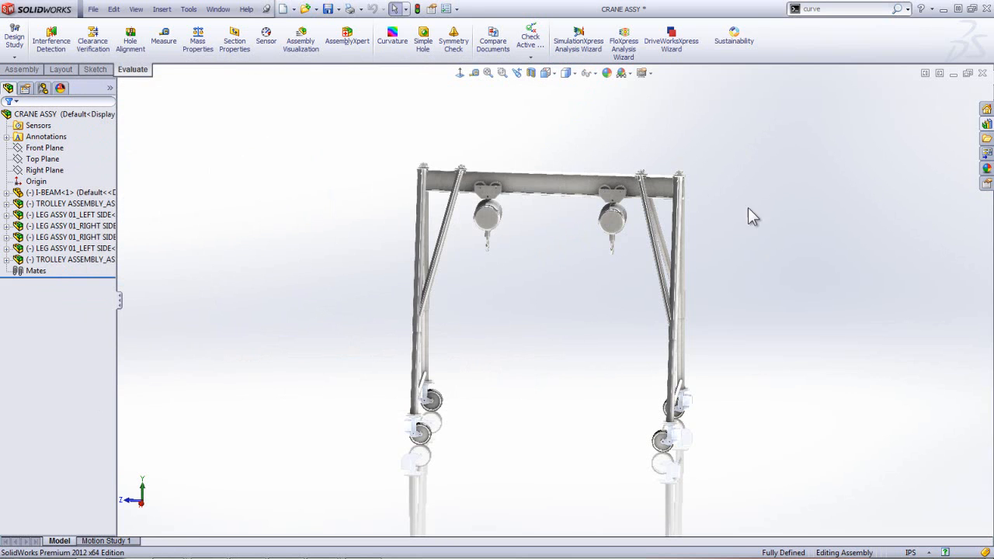
- Examine the crane in 3D and the contents of its trolley and right leg subassemblies
middle_drag(506, 402, 545, 434)
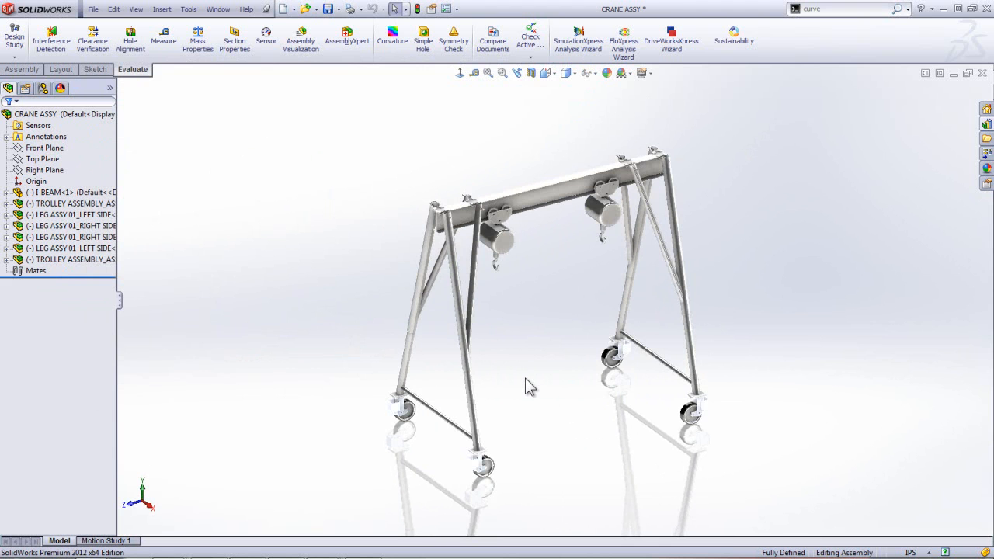
click(6, 204)
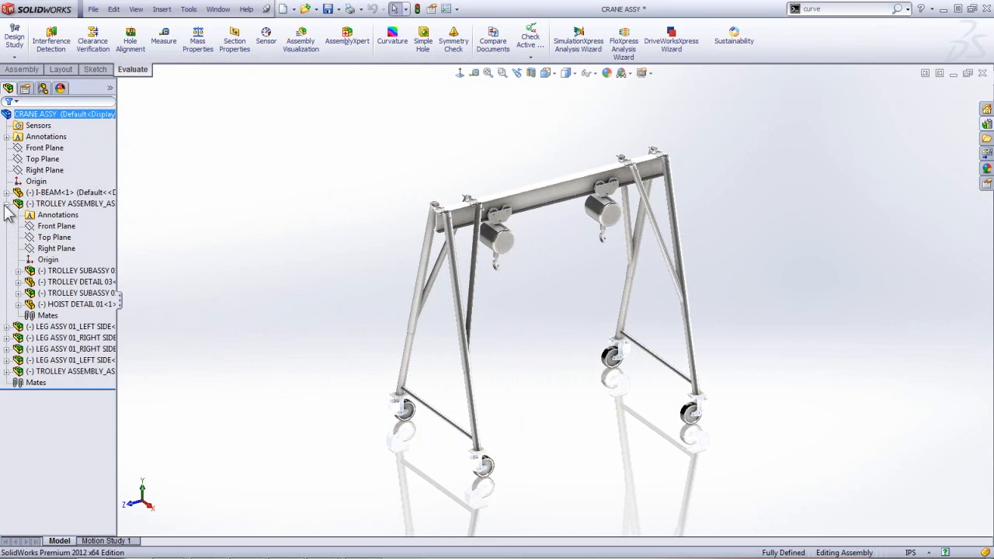
click(7, 204)
click(6, 225)
click(6, 225)
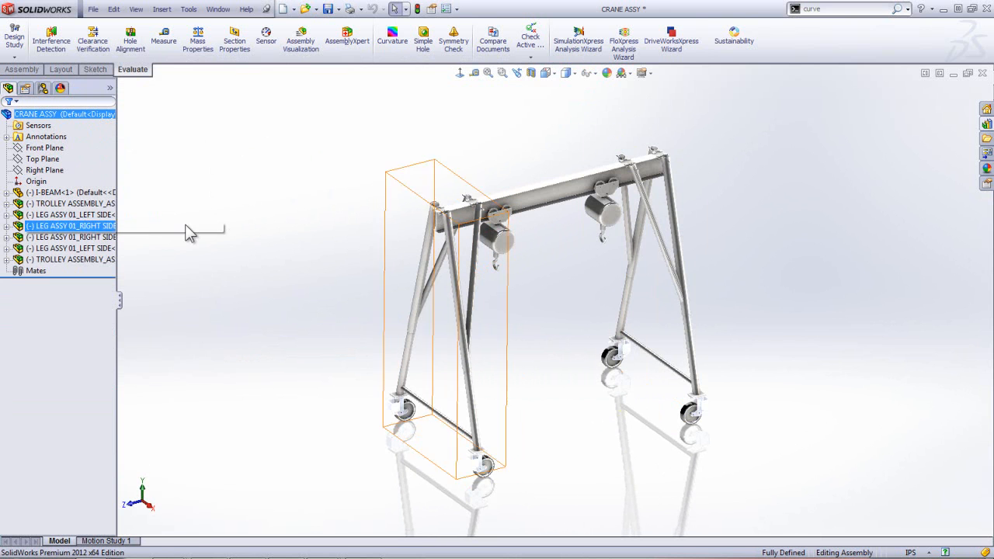
- Save the imported assembly as CRANE ASSY in the 13 - Import folder, together with all its components
click(328, 8)
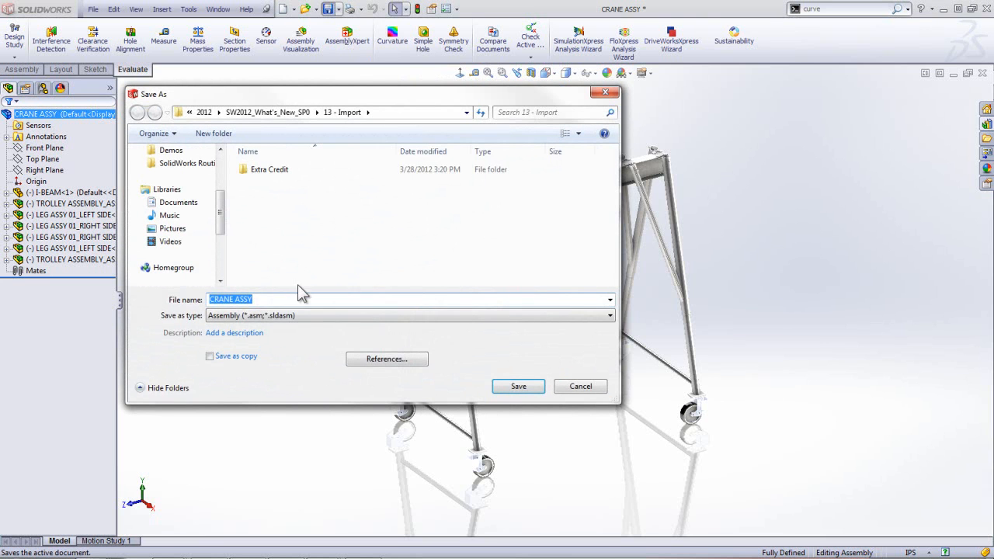
click(257, 300)
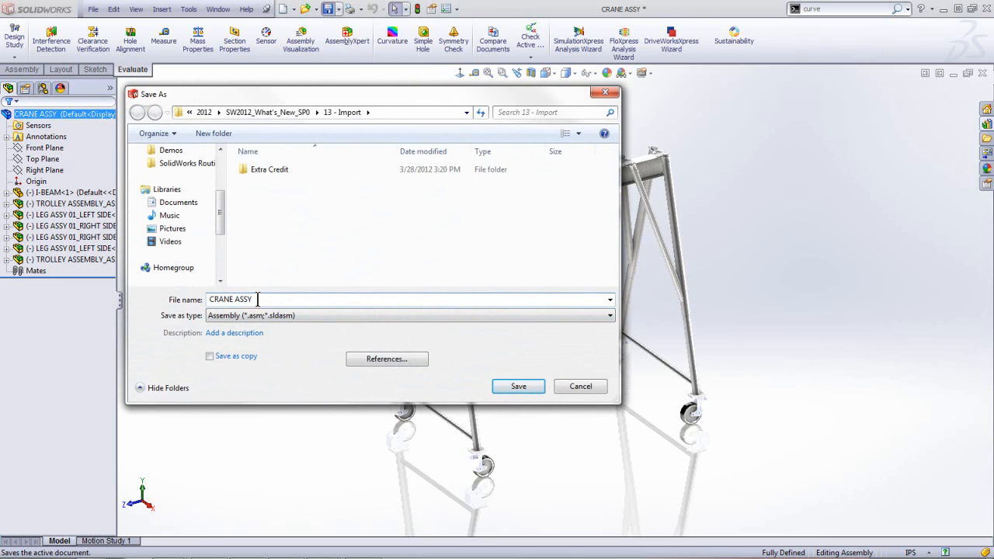
click(529, 391)
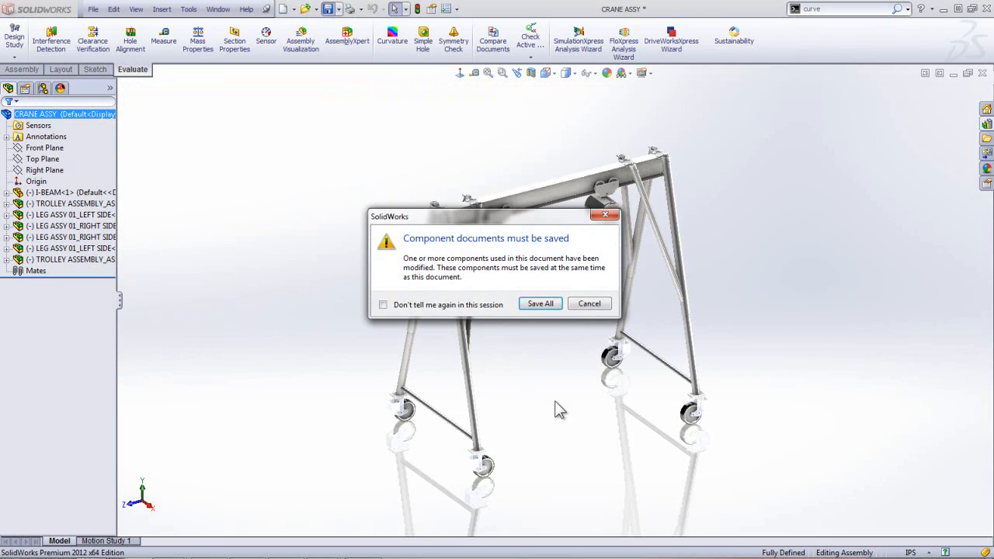
click(542, 305)
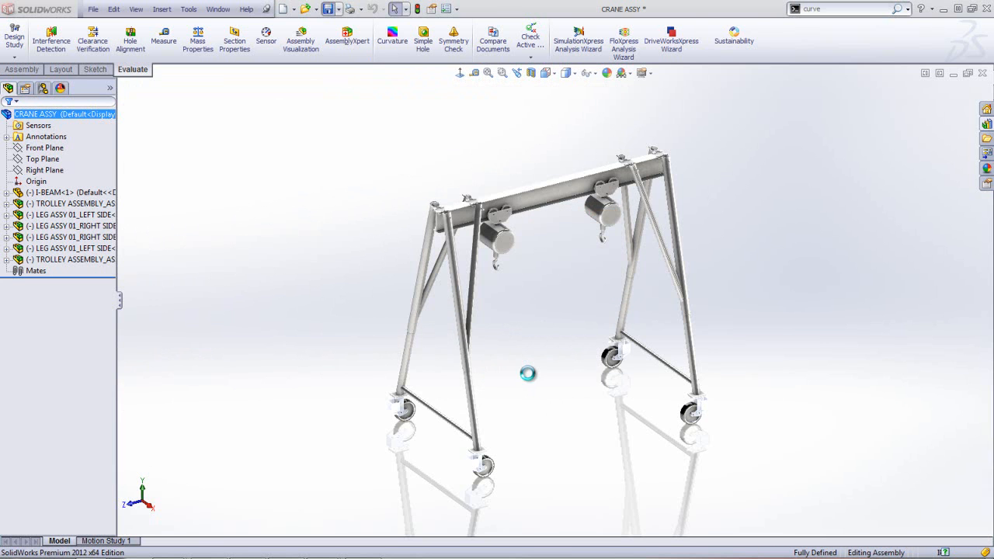
- Check the 13 - Import folder for the saved crane component files, without opening any
click(306, 8)
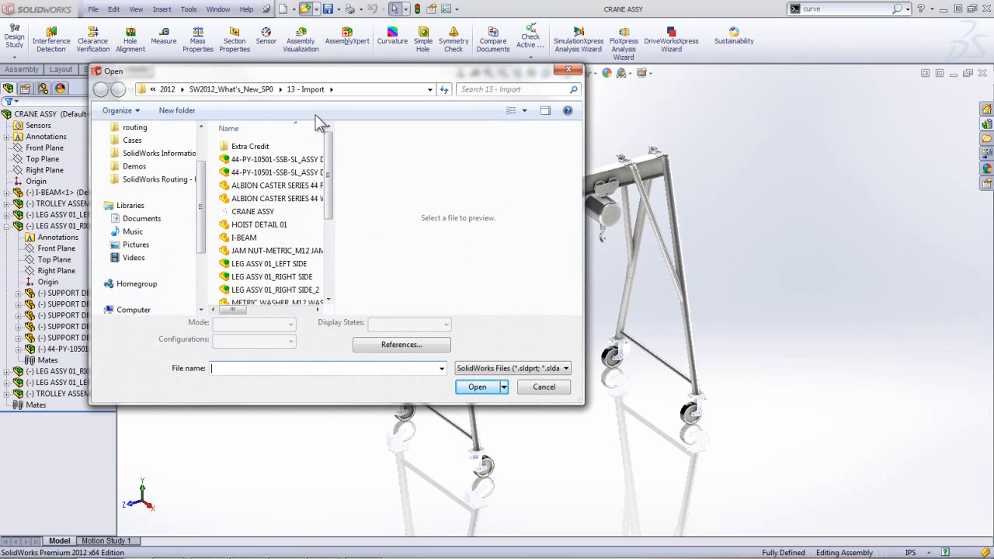
mouse_move(332, 155)
mouse_down()
mouse_move(318, 295)
mouse_move(331, 144)
mouse_up()
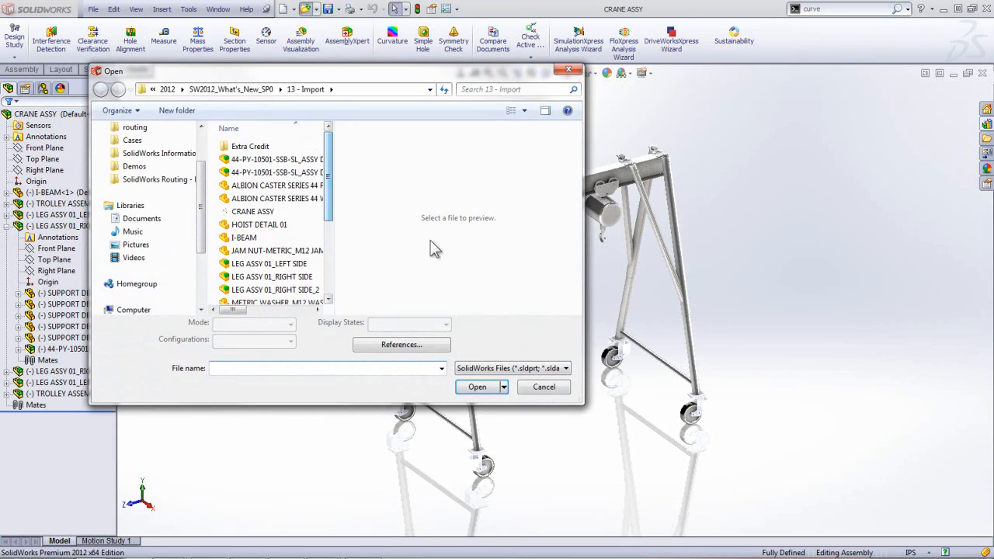
click(534, 388)
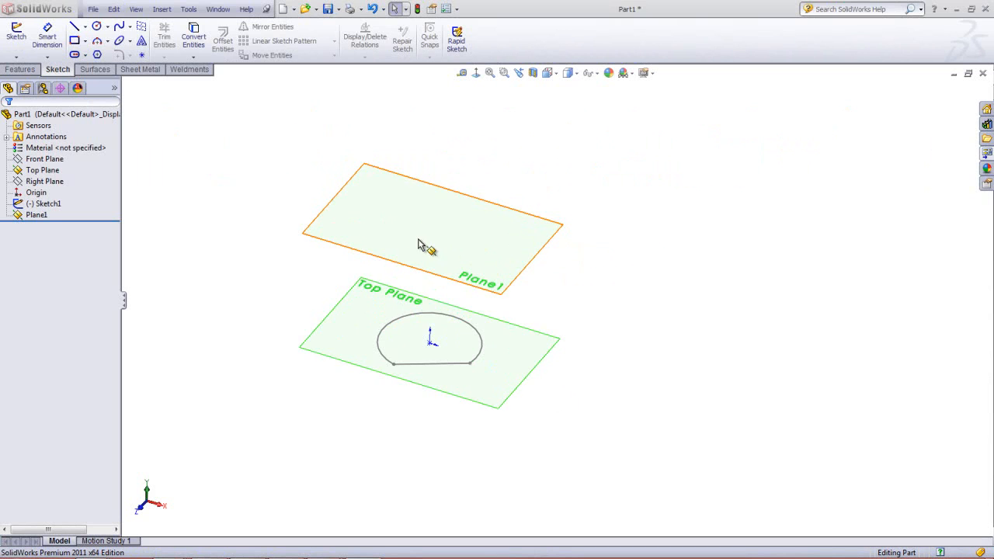
- In the SolidWorks 2011 part, copy Sketch1 and paste it onto Plane1
click(61, 204)
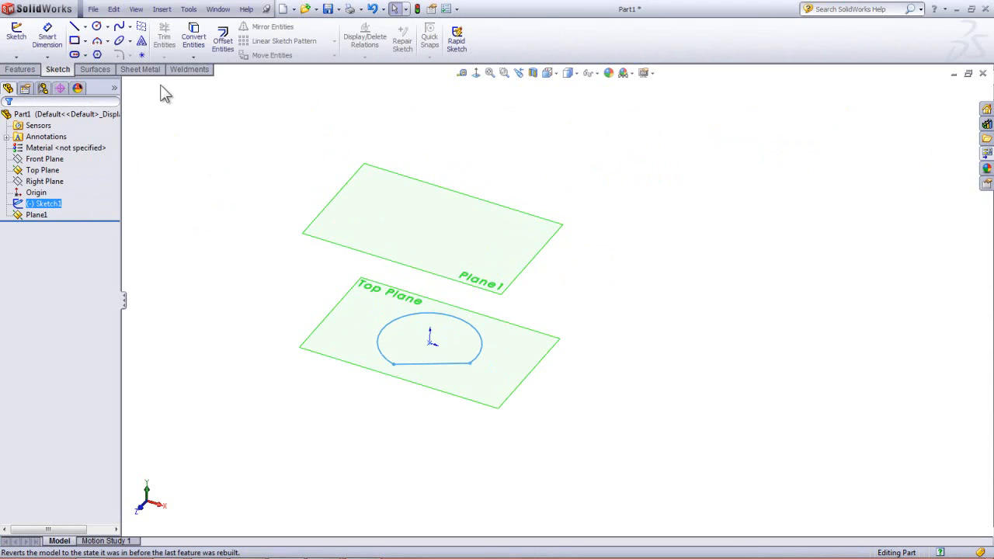
click(113, 8)
click(151, 84)
click(394, 229)
click(92, 10)
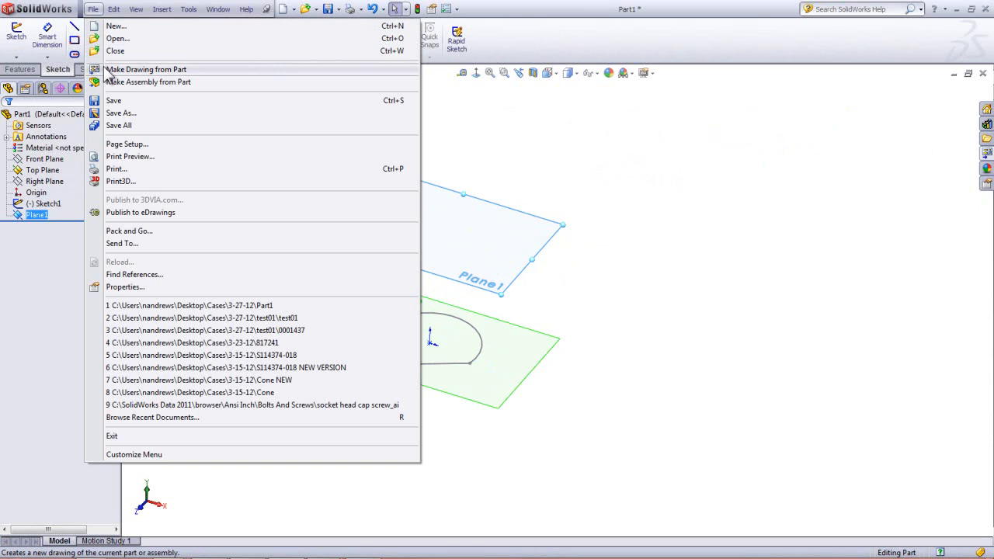
mouse_move(117, 10)
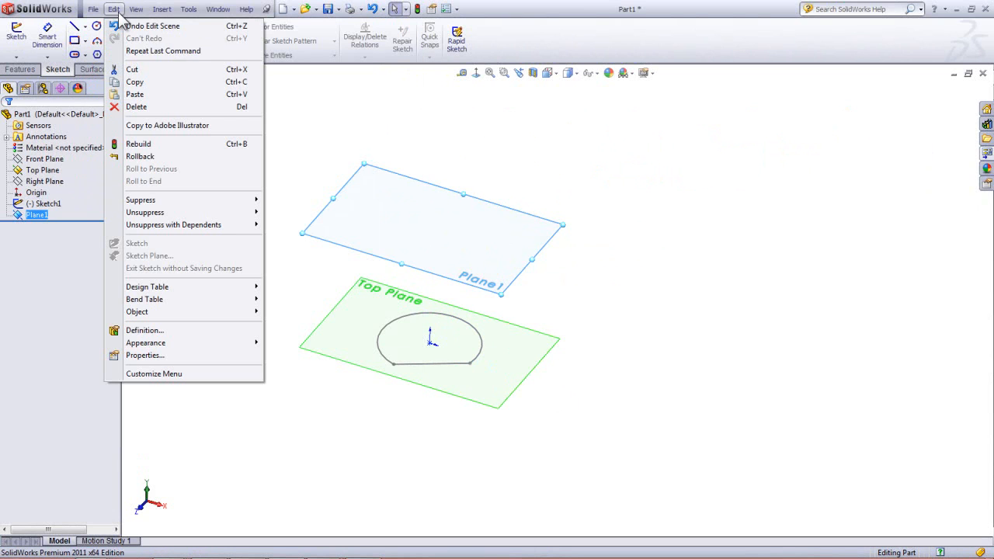
click(136, 94)
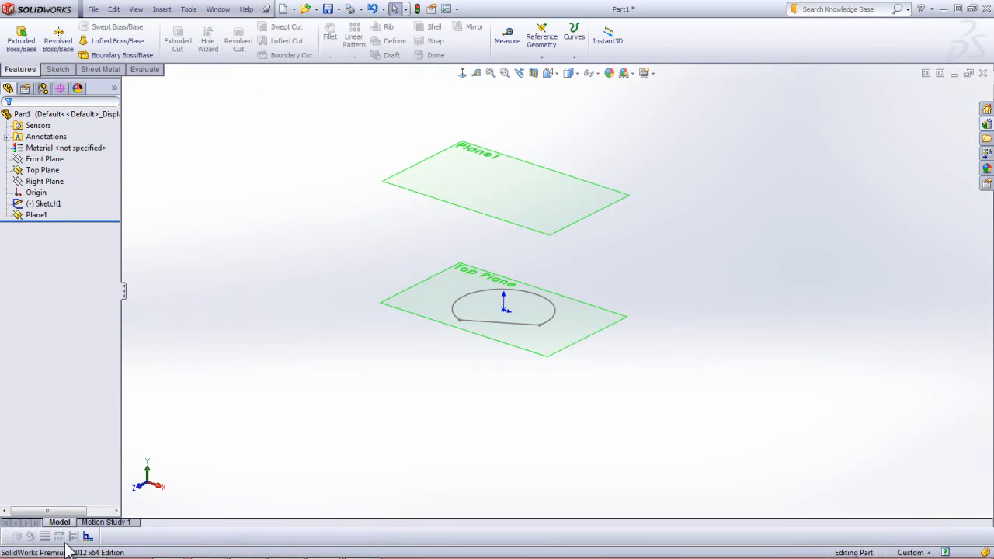
- Switch to the part in SolidWorks 2012, copy Sketch1 from the Top Plane and paste it onto Plane1
middle_drag(406, 229, 288, 239)
click(52, 203)
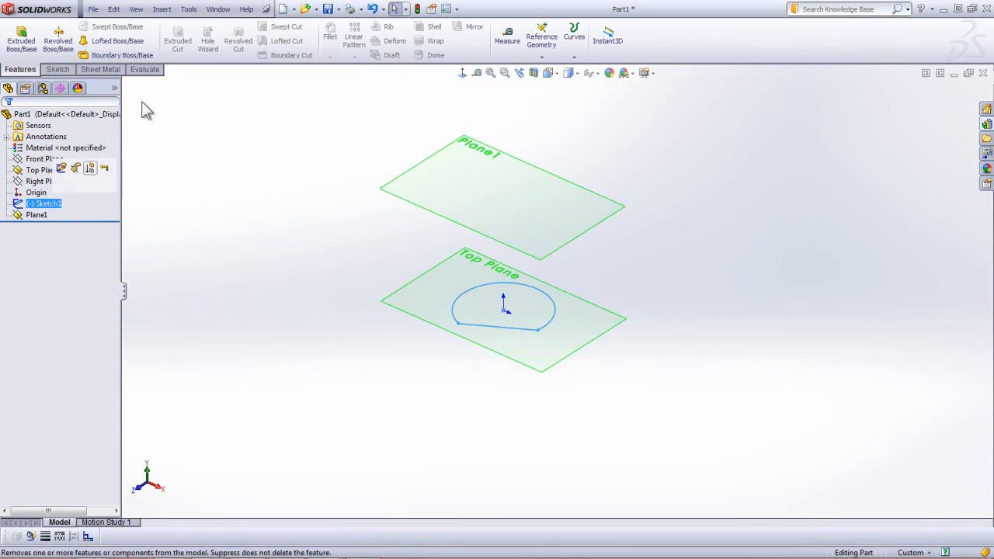
click(133, 10)
mouse_move(114, 10)
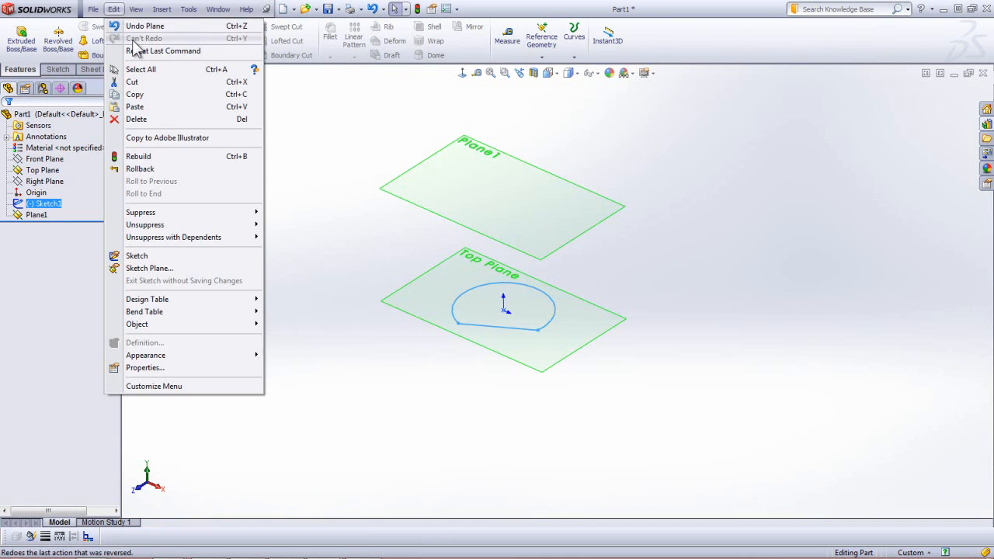
click(136, 96)
click(410, 171)
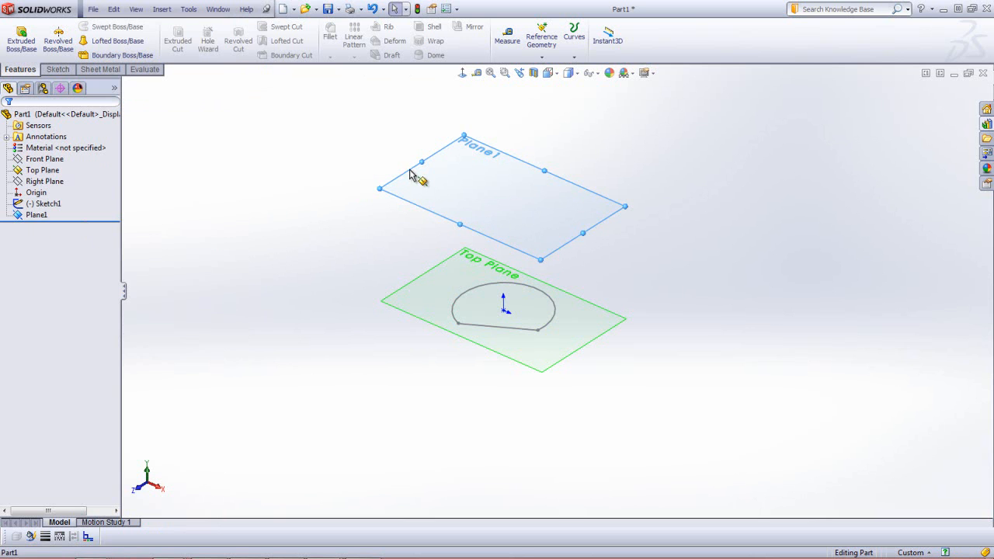
click(115, 9)
click(137, 105)
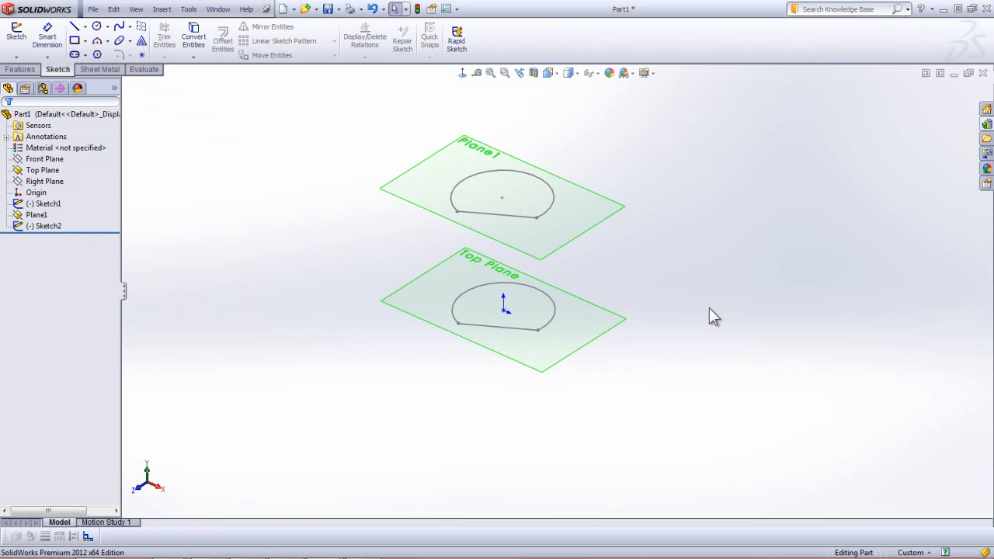
- Bring up the Feature Freeze part in a maximized window and activate the SolidWorks Part Reviewer add-in
click(954, 73)
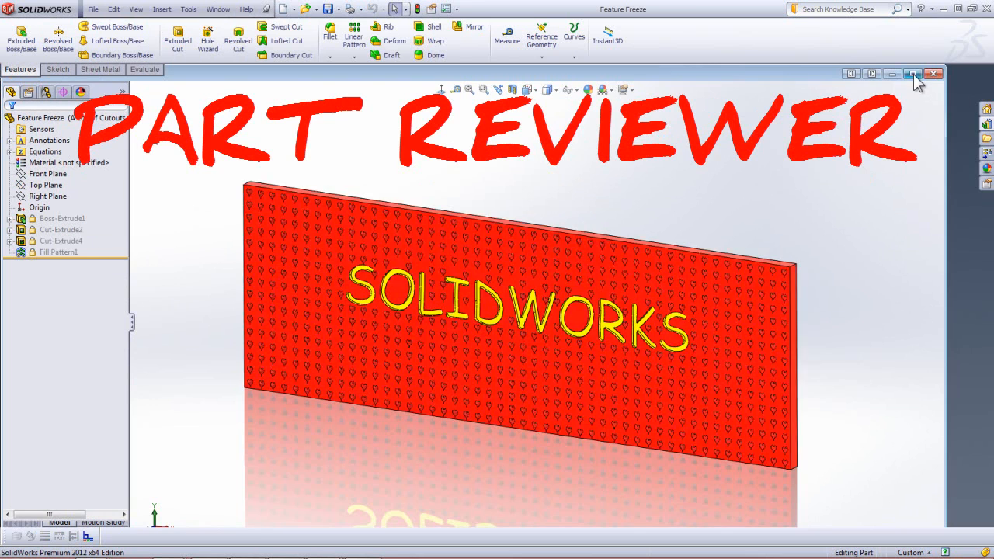
click(912, 74)
click(457, 9)
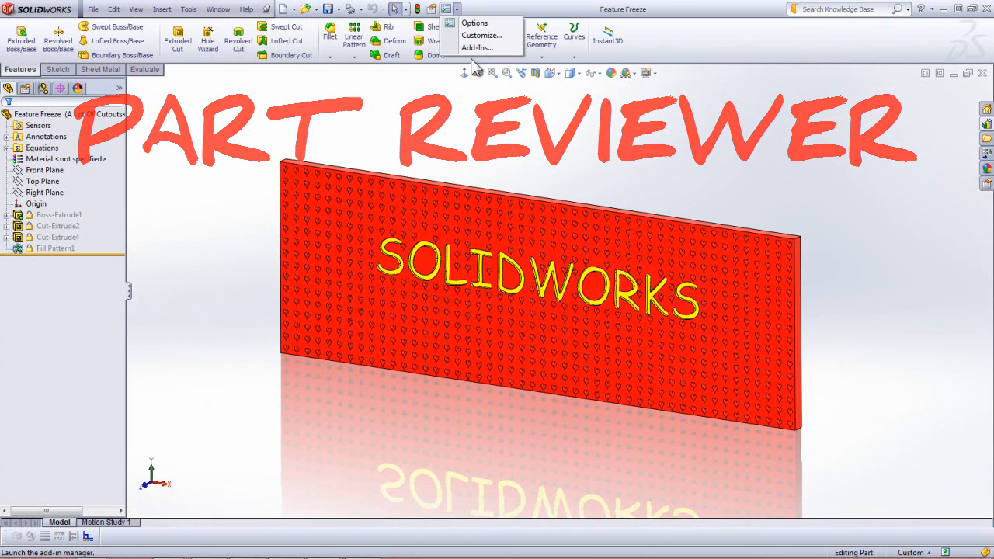
click(475, 49)
scroll(572, 163, down, 3)
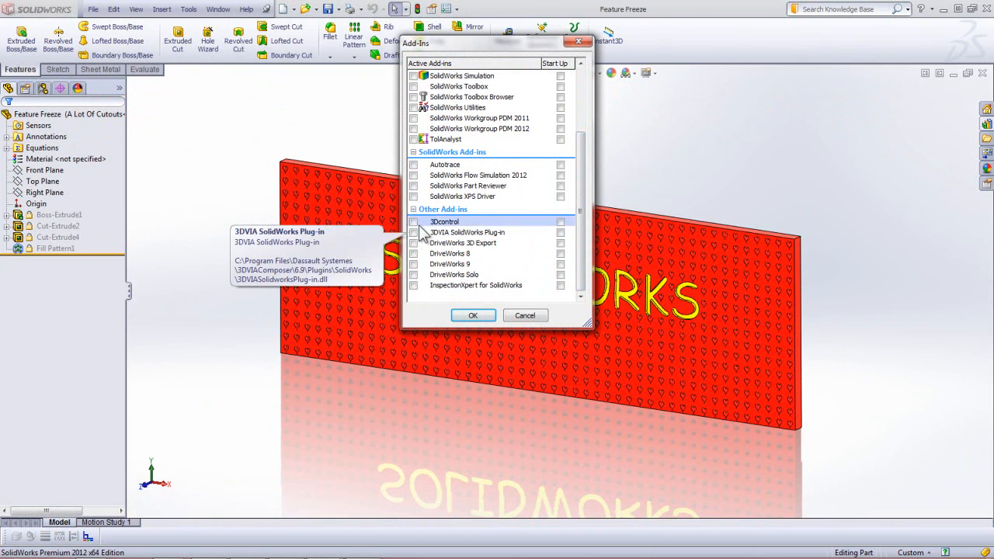
click(472, 186)
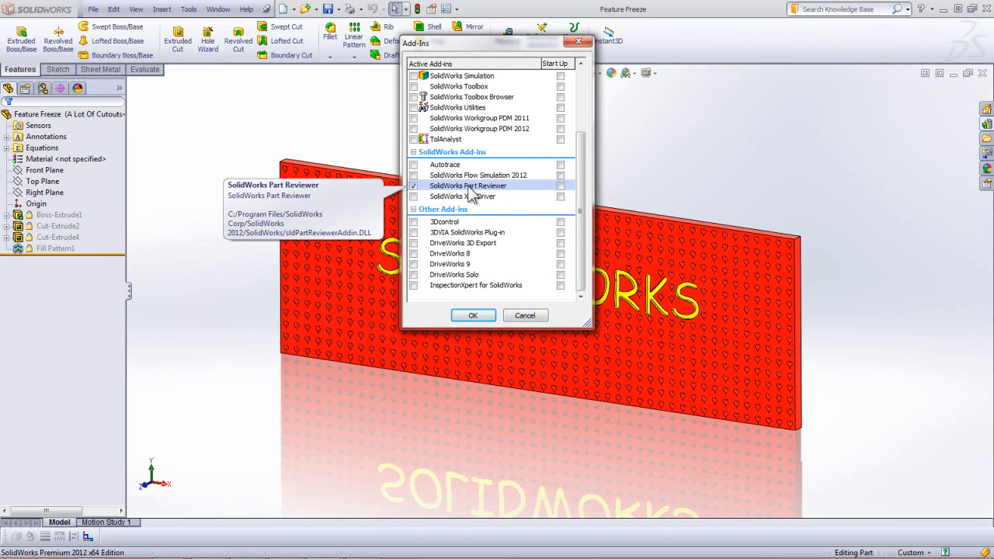
click(473, 315)
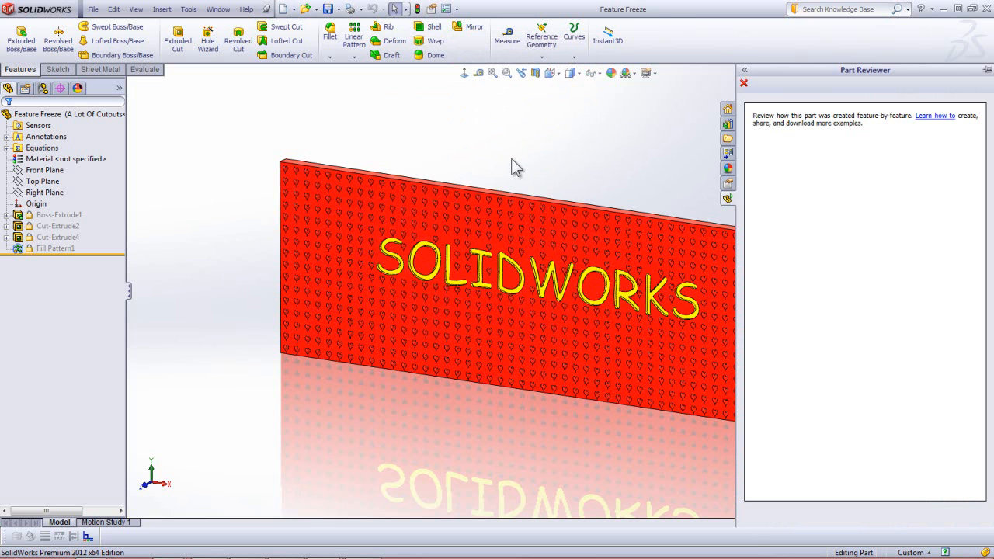
- Reopen the Part Reviewer pane and pin it so it stays visible beside the Feature Freeze part
click(511, 159)
scroll(806, 289, up, 1)
scroll(508, 297, down, 1)
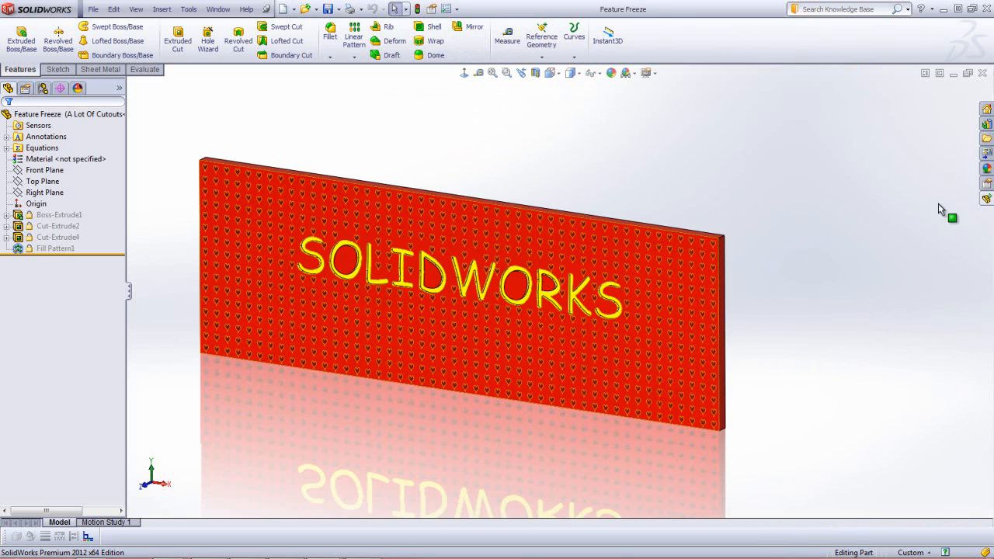
click(986, 199)
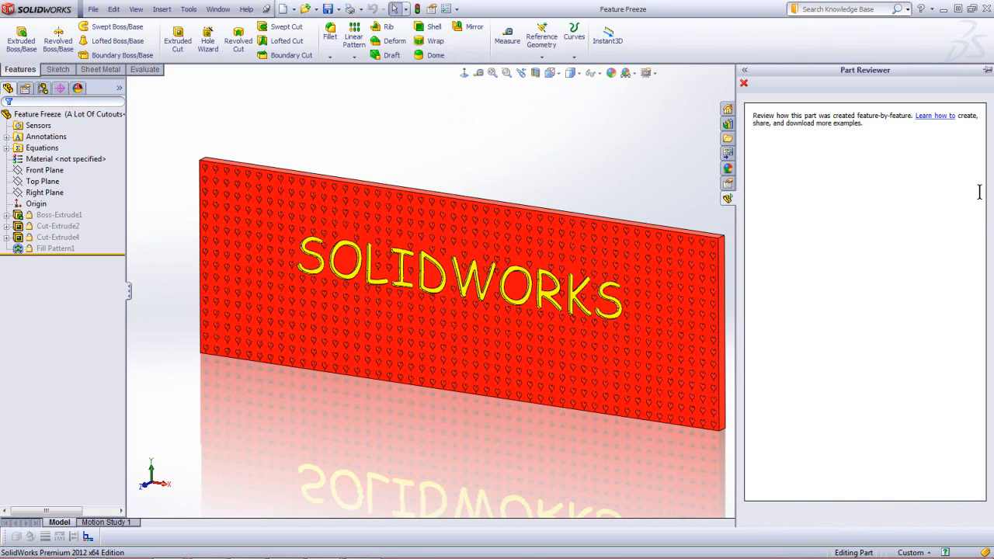
click(987, 70)
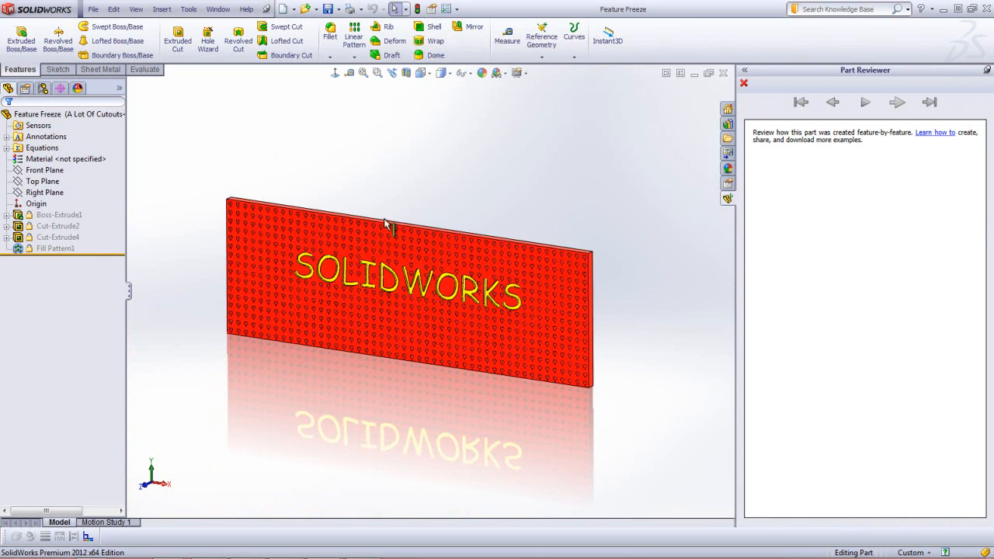
- Unfreeze all features by sending the freeze bar to the top of the tree, and play through the features in Part Reviewer
right_click(91, 254)
click(116, 260)
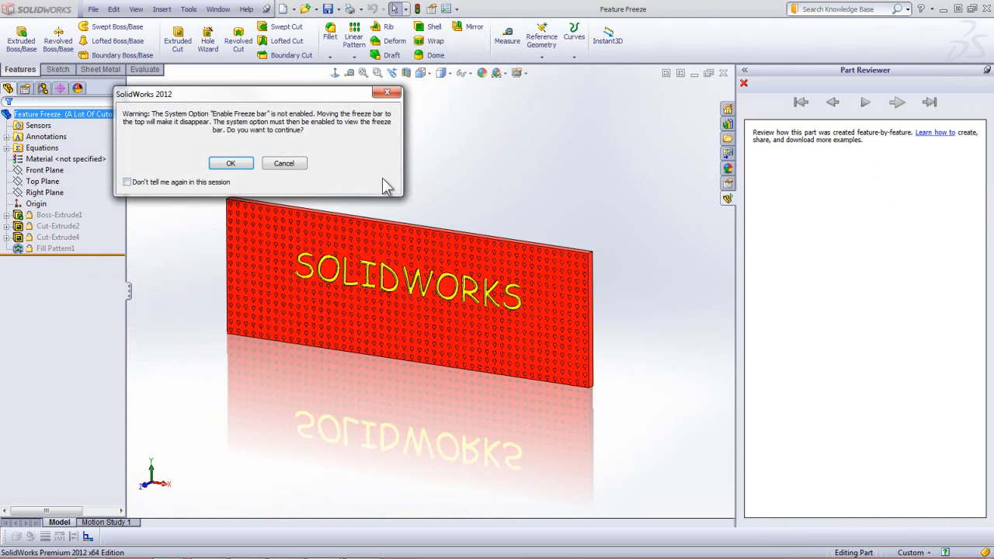
click(231, 163)
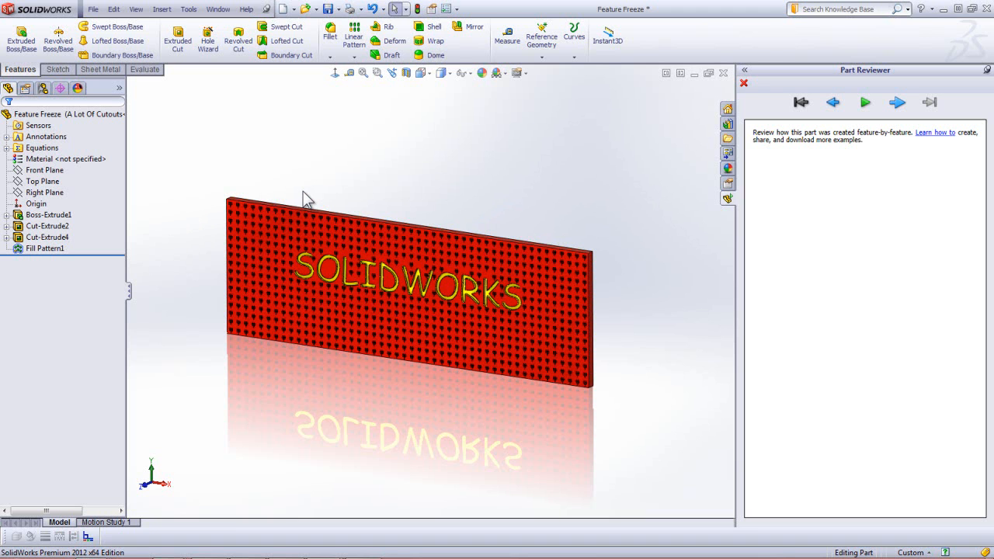
click(865, 101)
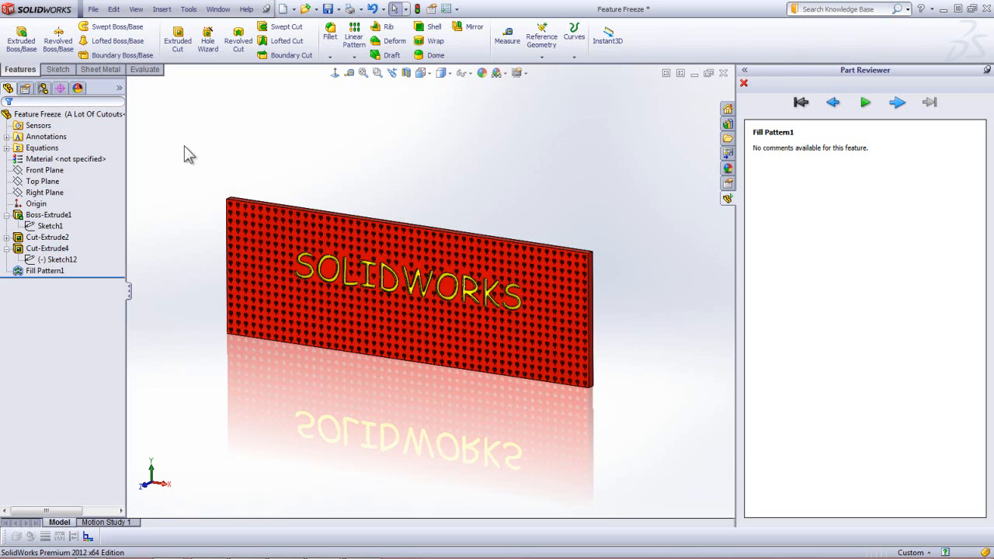
- Add the comment "Base Plate" with a date/time stamp to Boss-Extrude1, save it and return Part Reviewer to the first feature
right_click(46, 217)
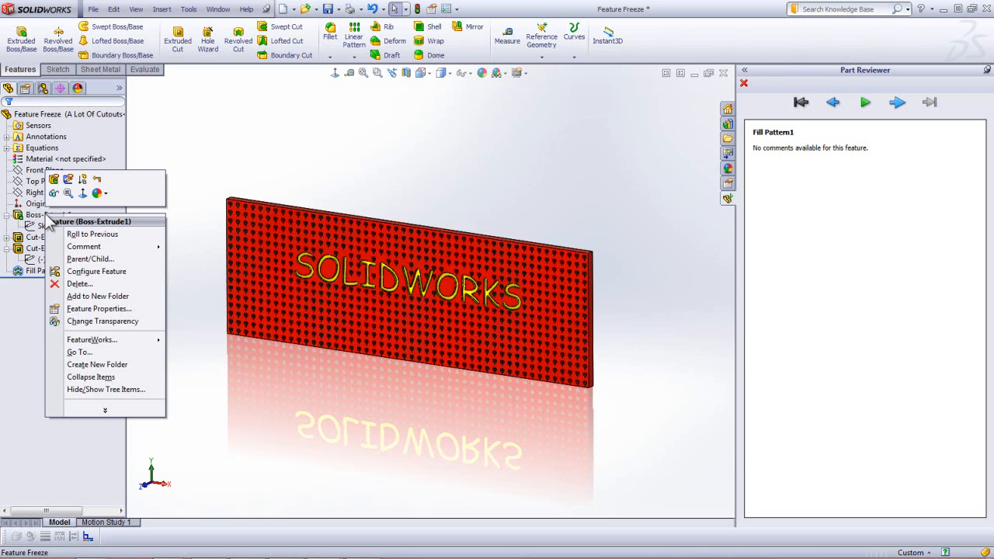
mouse_move(128, 249)
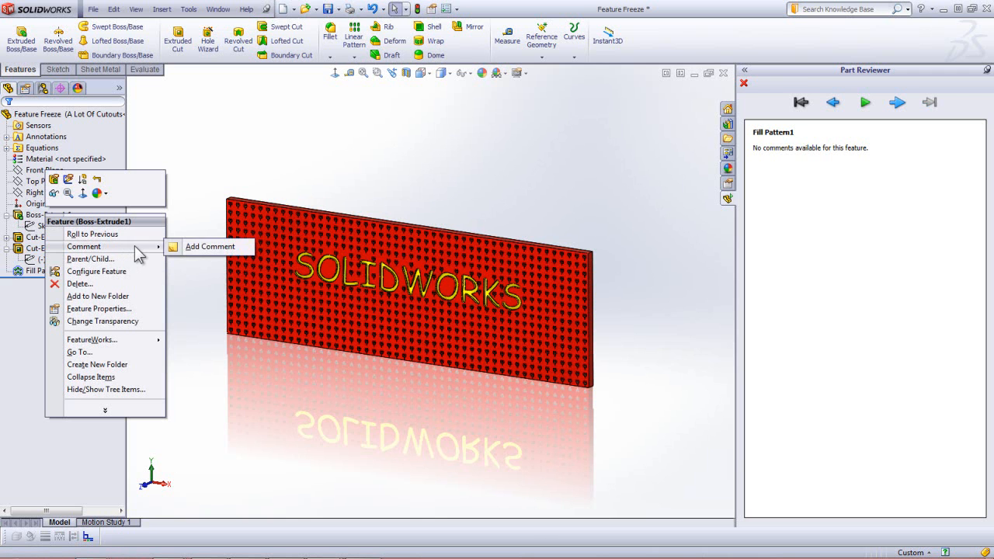
click(194, 245)
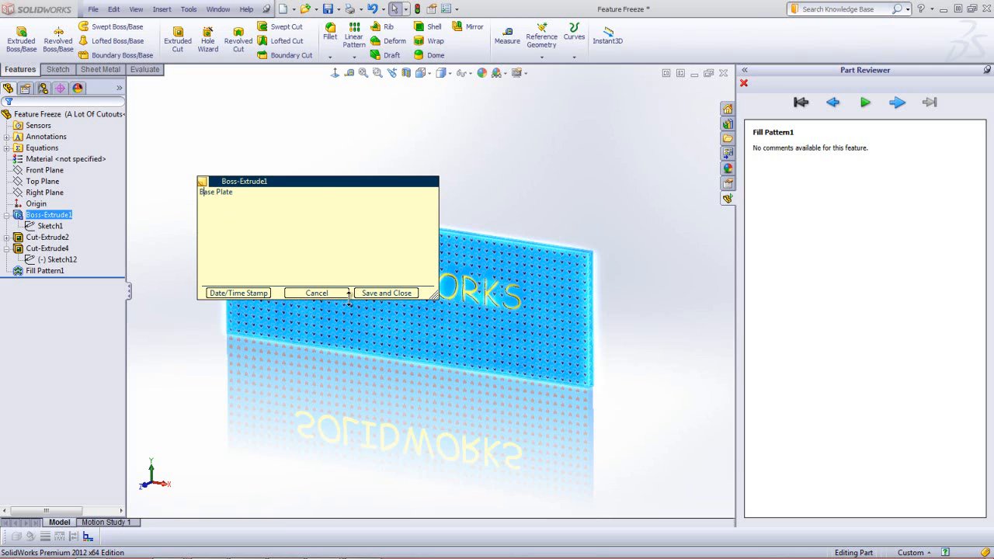
click(239, 293)
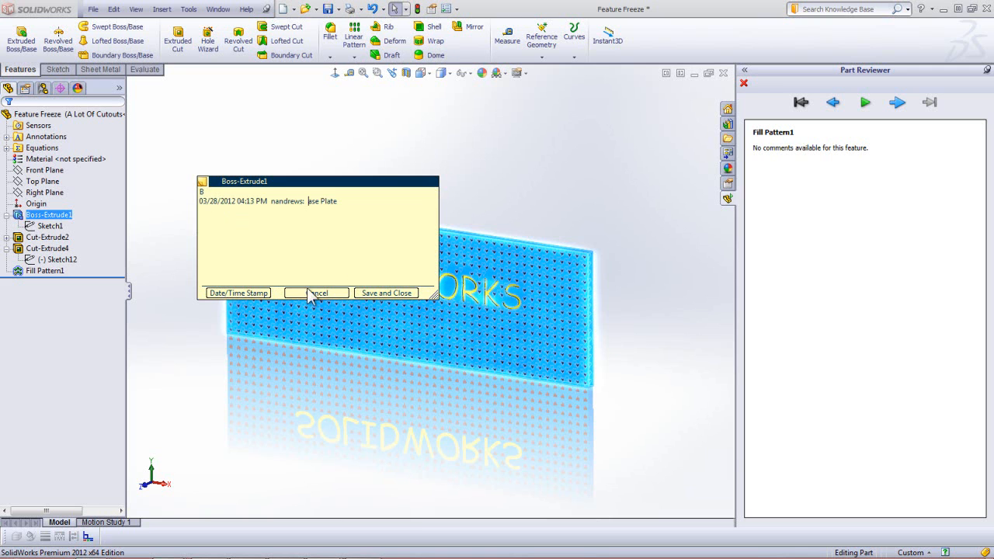
click(379, 295)
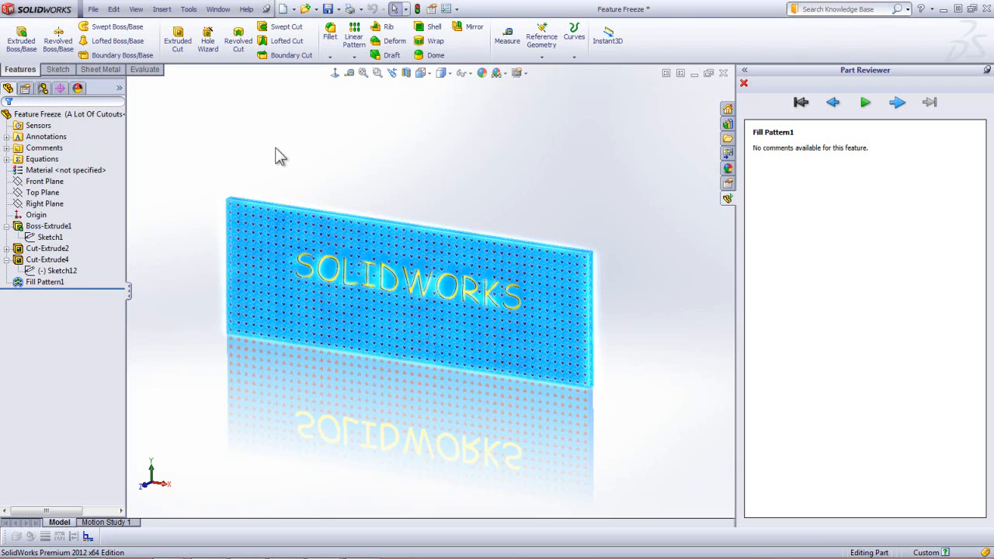
click(803, 105)
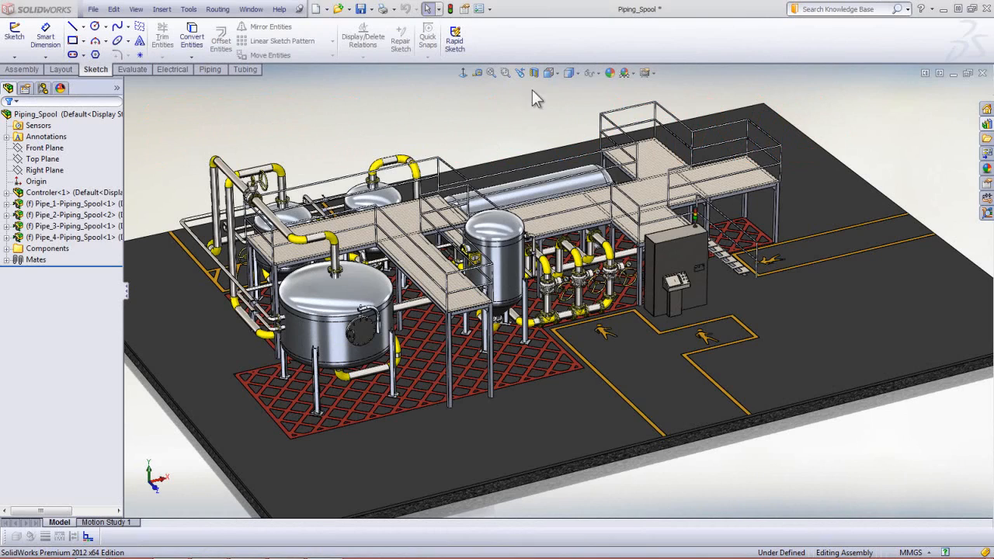
- In the Piping_Spool assembly, define spool Storage1 on Pipe_2-Piping_Spool from the pipe between the large tank and the upper valve, keeping the Spools settings pinned
click(553, 74)
click(575, 148)
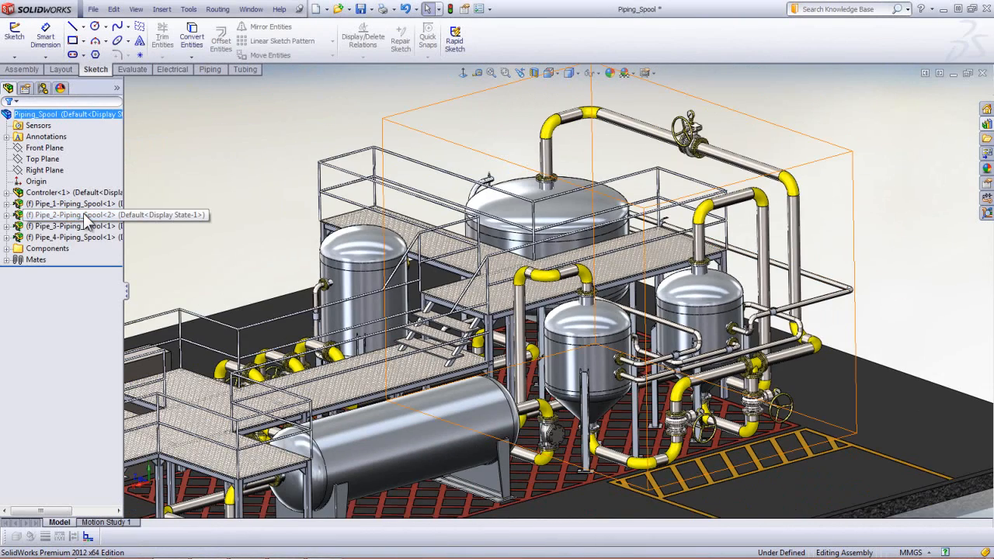
right_click(84, 216)
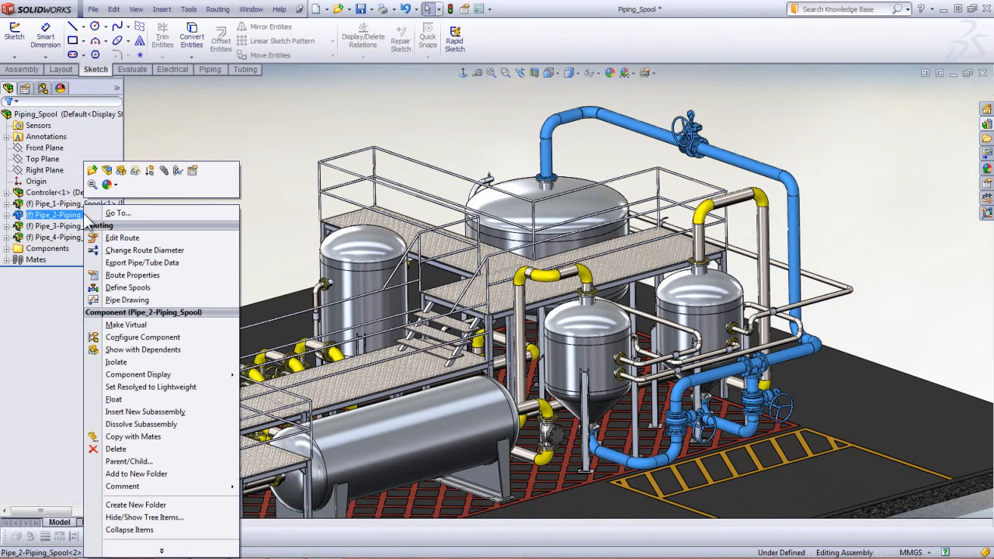
click(128, 288)
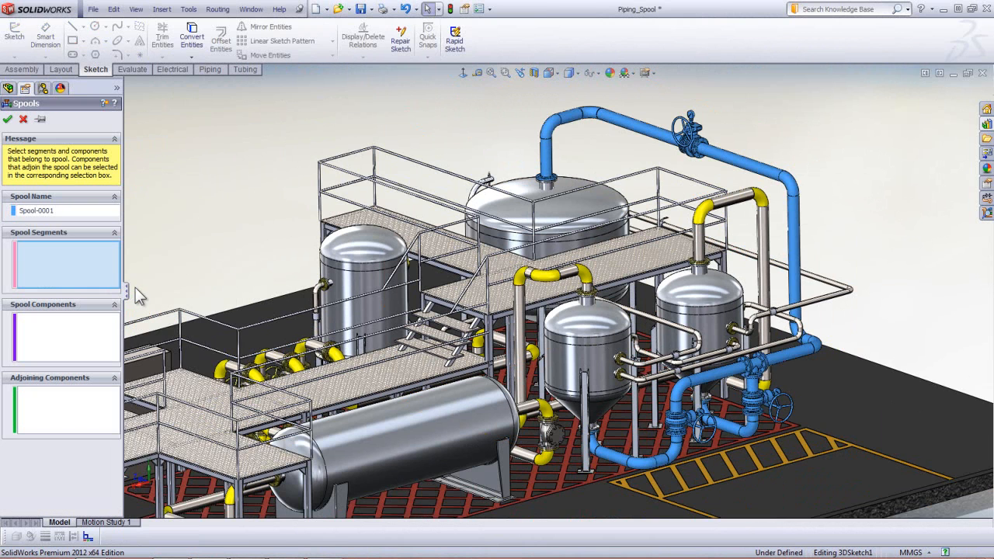
text(s)
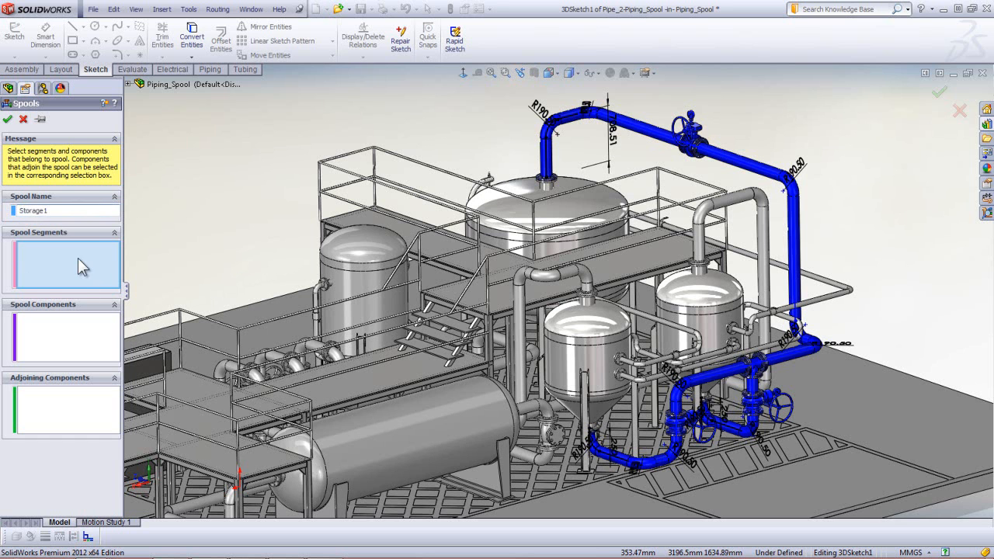
click(548, 175)
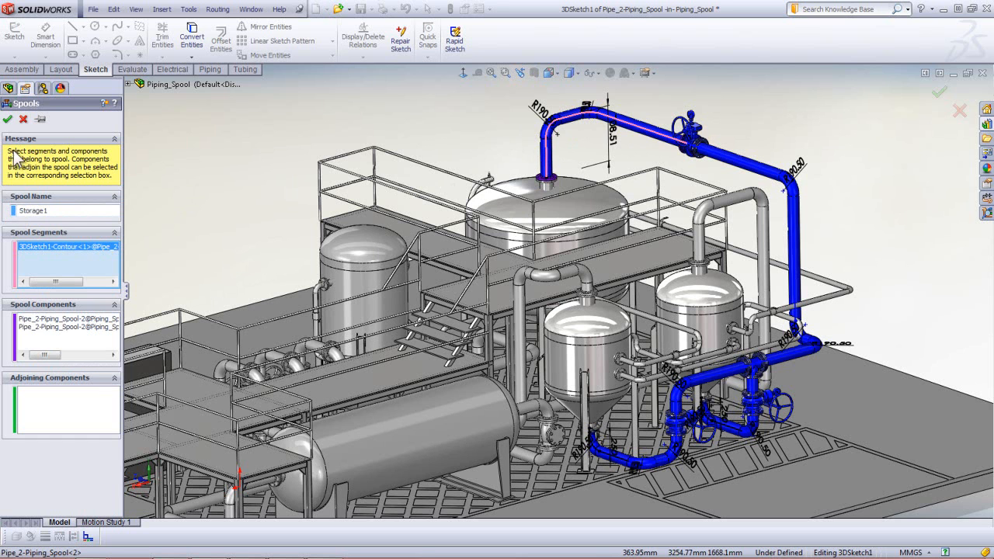
click(40, 118)
click(7, 119)
- Define a red spool named Storage 2 from the pipe run between the upper valve and the lower tee
click(62, 210)
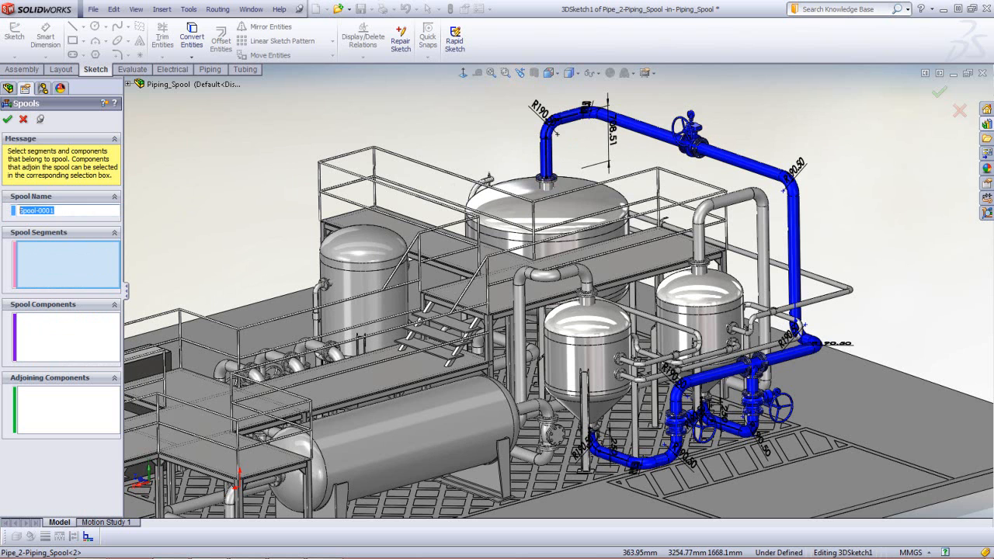
text(Storage 2)
click(86, 272)
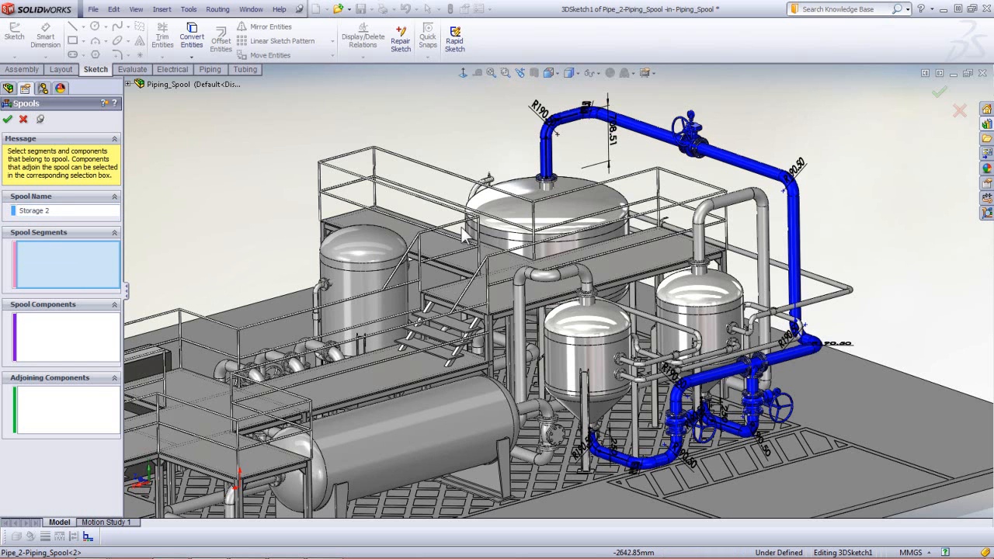
click(718, 162)
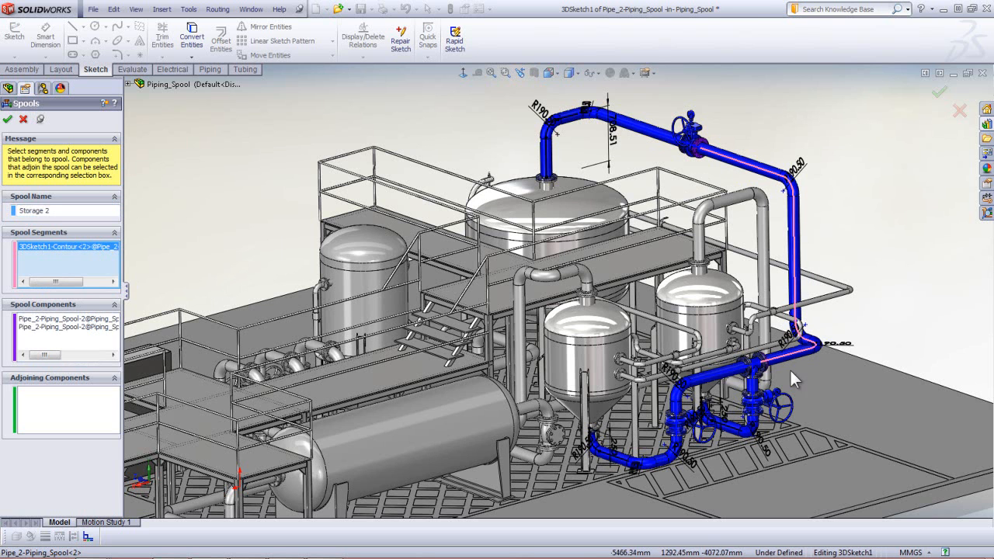
click(13, 210)
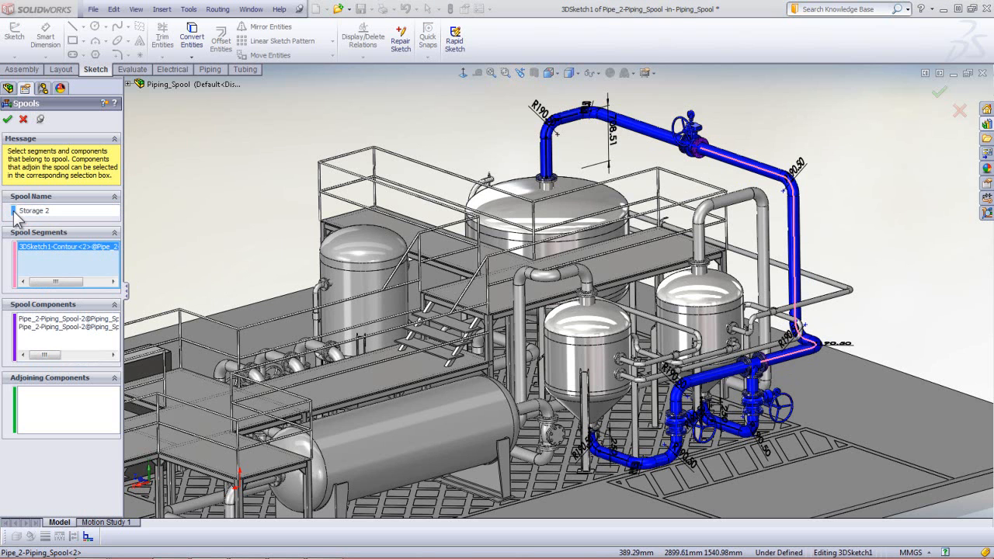
click(439, 228)
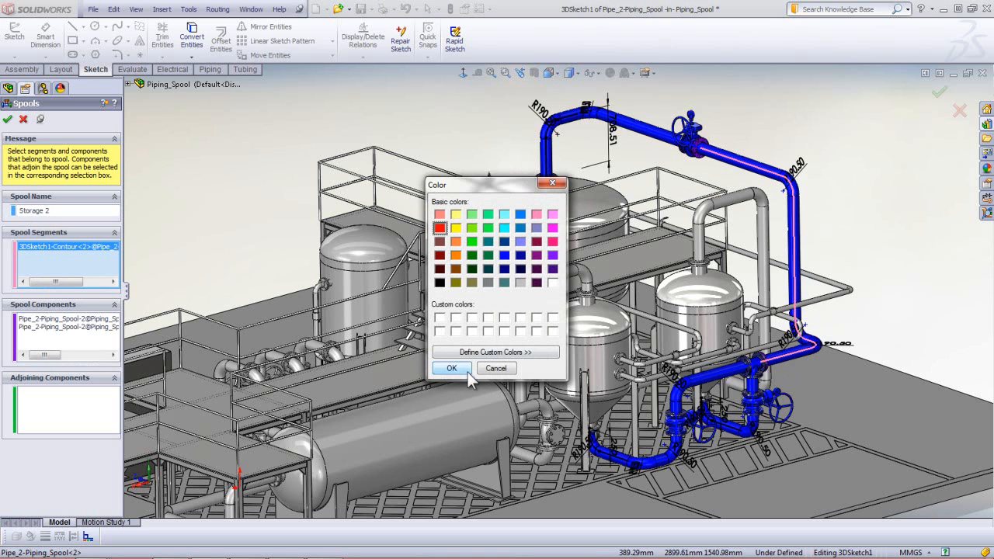
click(451, 368)
click(7, 118)
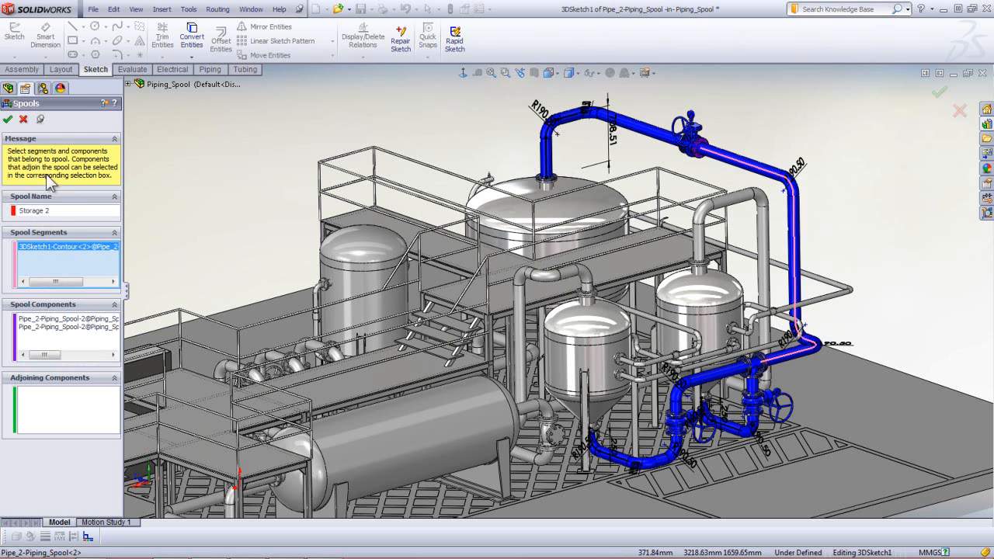
- Define an orange spool named Storage 3 from the tee and the valved branch leading to the bottom outlet of the front cone-bottomed tank
text(s)
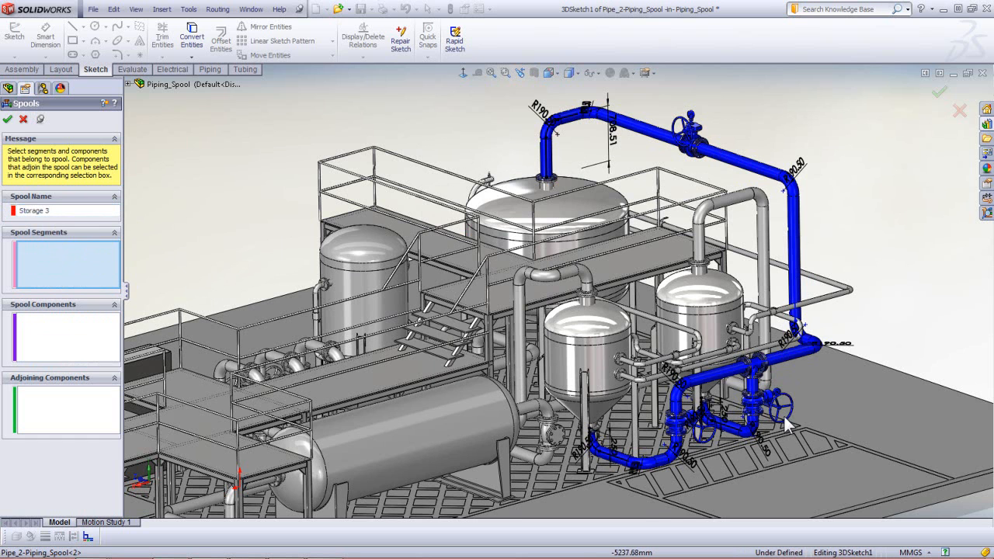
scroll(728, 420, down, 3)
scroll(729, 419, down, 2)
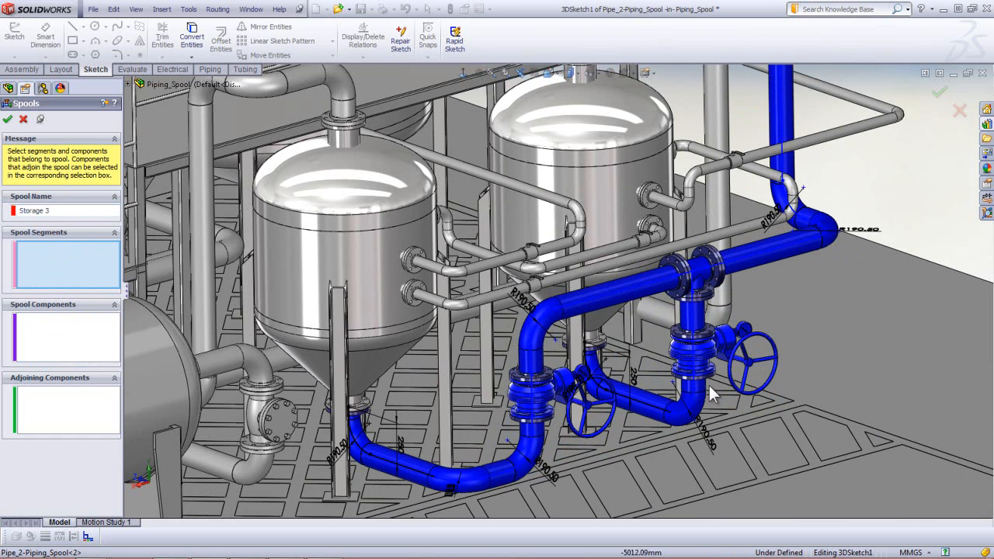
click(701, 284)
click(662, 288)
click(661, 288)
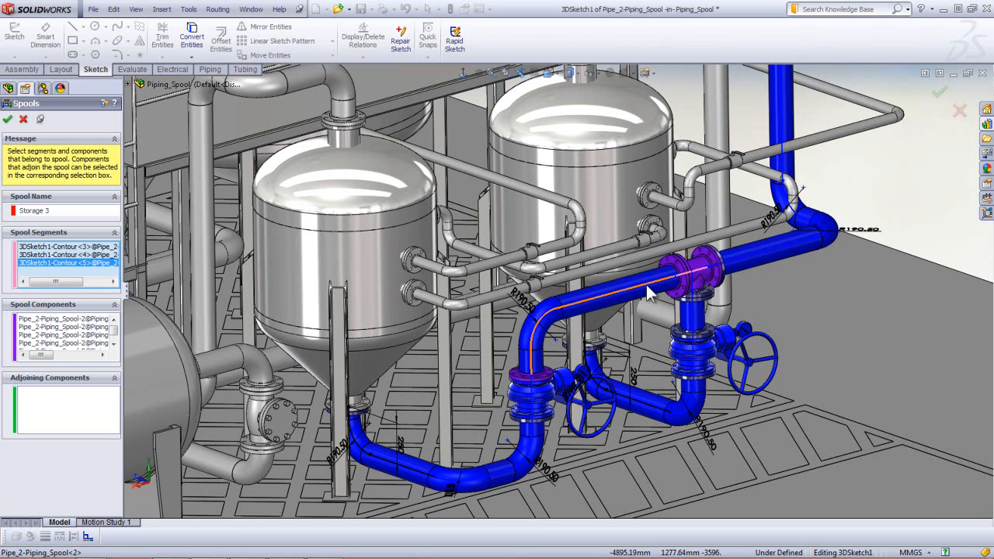
click(535, 397)
click(534, 410)
click(533, 426)
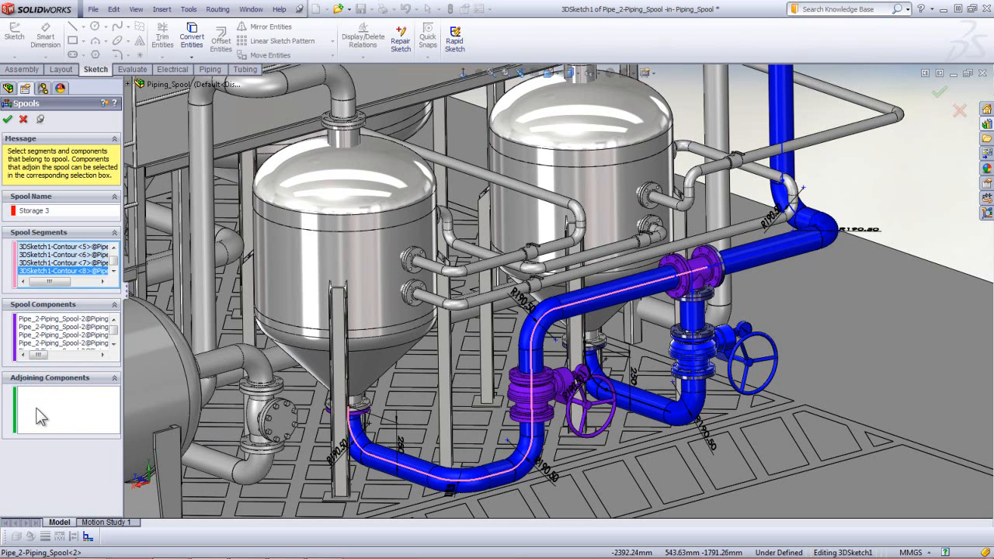
click(15, 211)
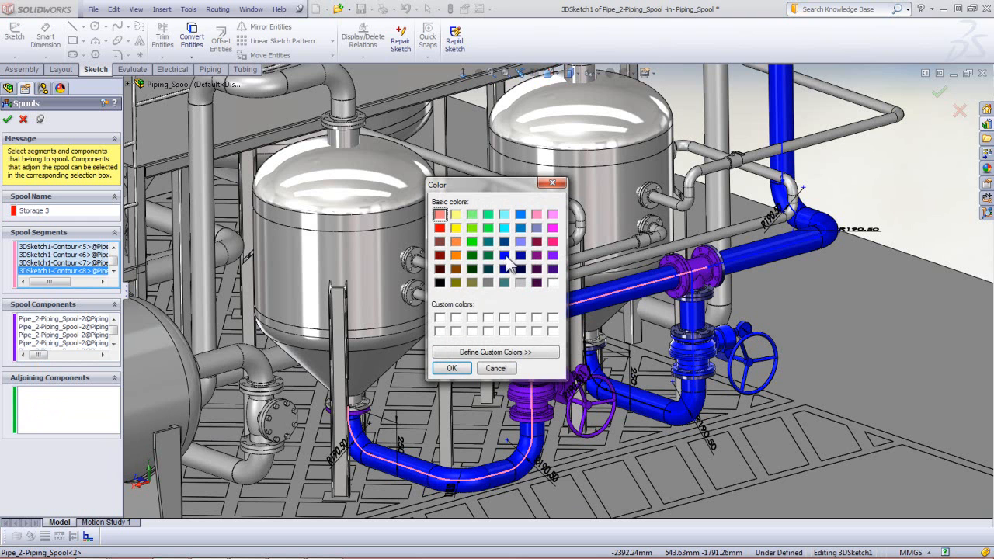
click(456, 255)
click(451, 368)
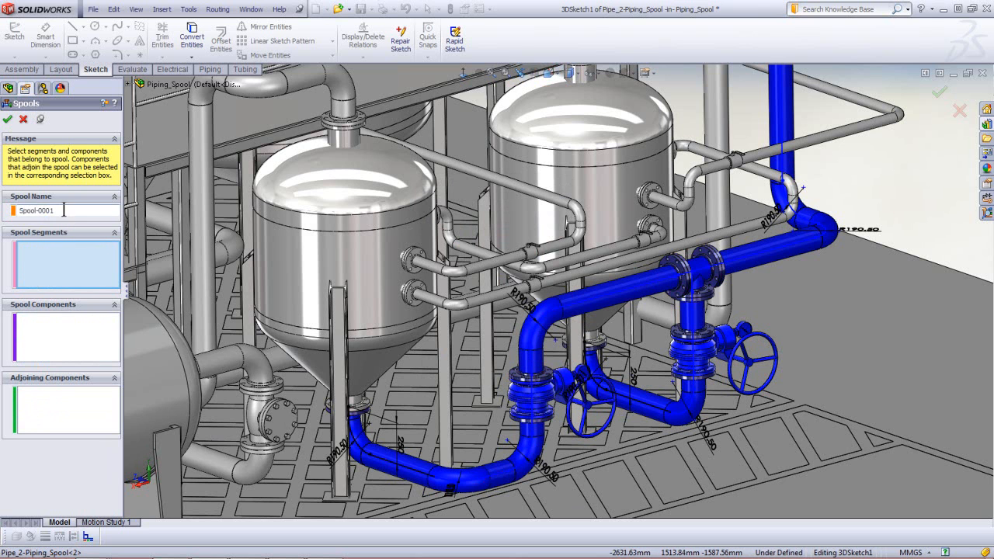
- Define a green spool named Storage 4 from the valved branch running from the tee to the rear tank's bottom outlet
drag(63, 210, 1, 215)
text(S)
click(692, 330)
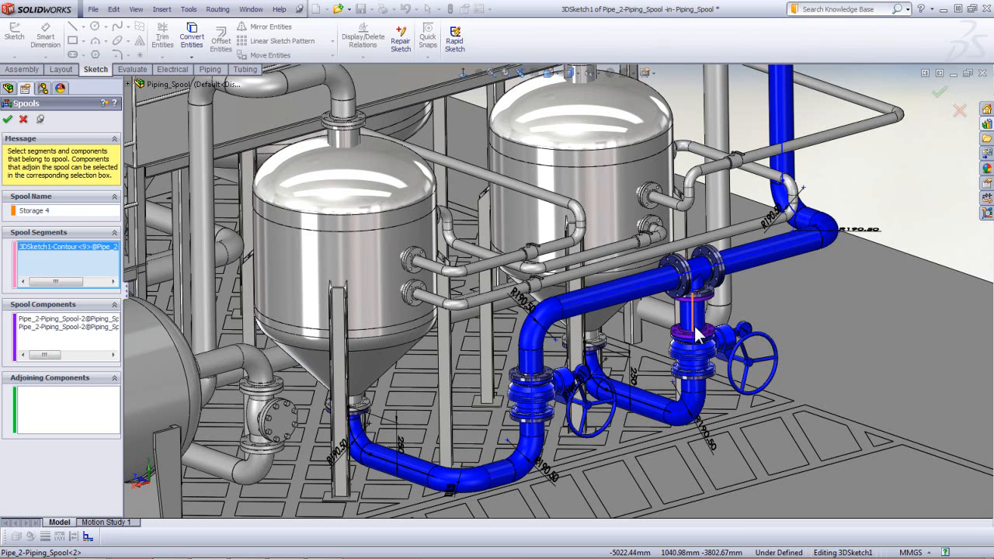
click(694, 364)
click(698, 384)
click(701, 400)
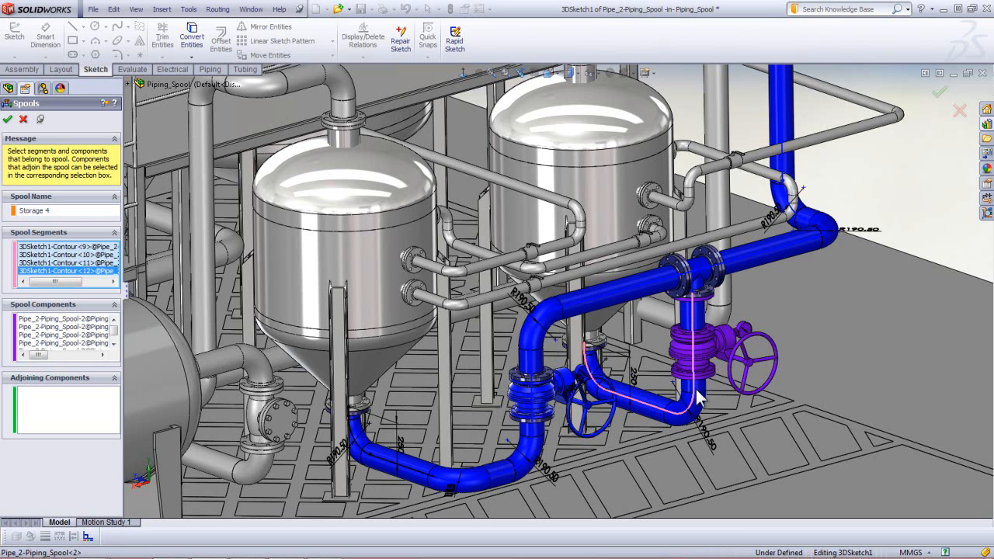
click(13, 210)
click(471, 242)
click(458, 368)
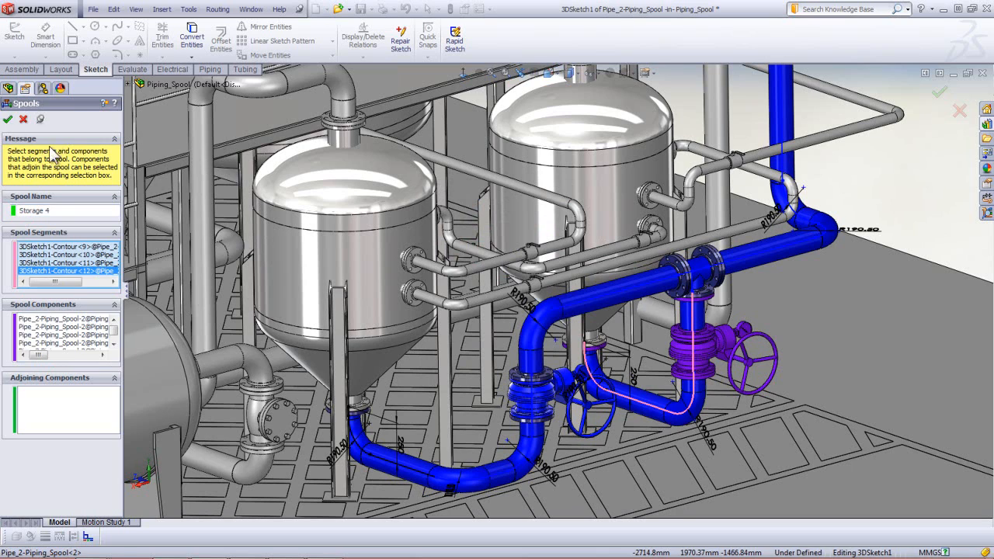
click(8, 118)
scroll(823, 272, up, 5)
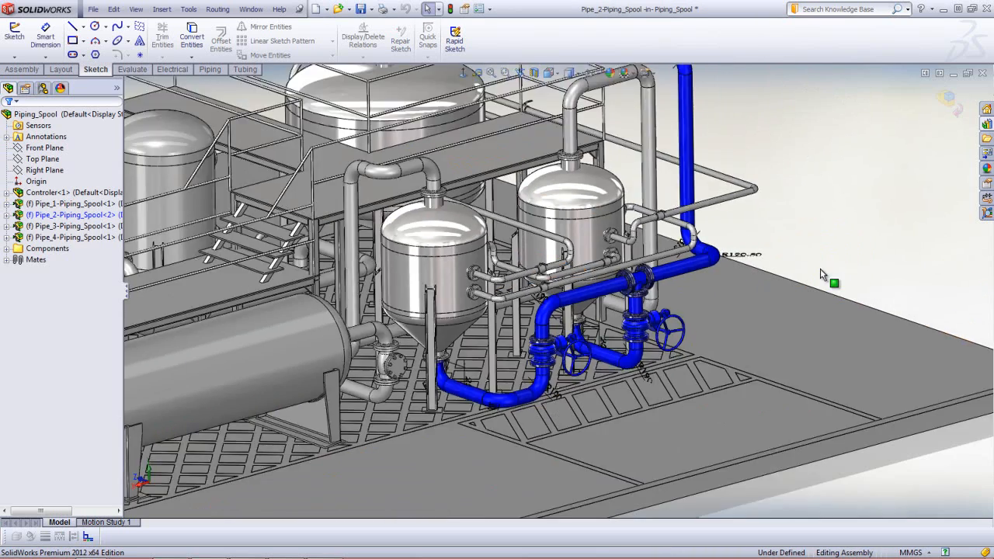
scroll(564, 101, up, 1)
scroll(623, 153, down, 2)
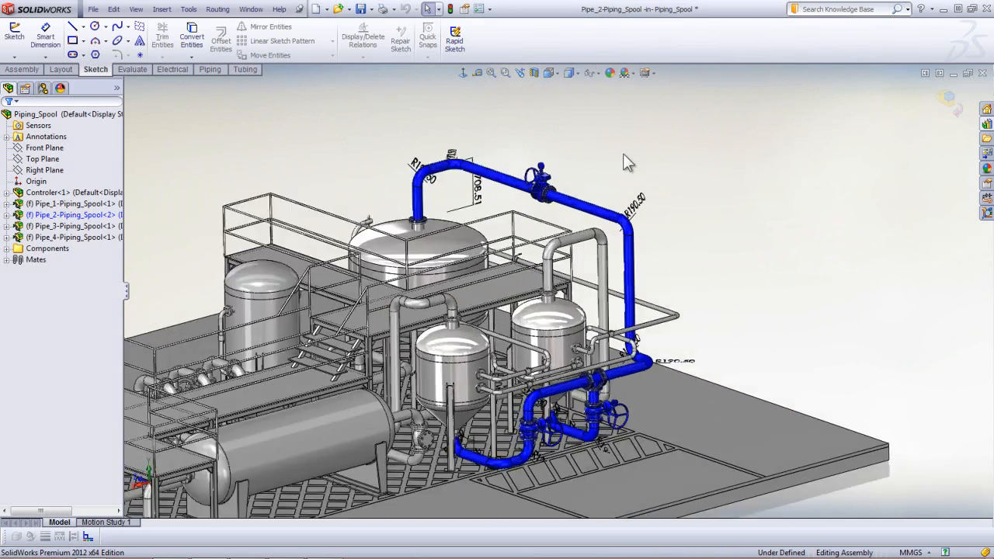
middle_click(659, 377)
mouse_move(659, 378)
middle_down()
mouse_move(669, 365)
mouse_move(650, 361)
middle_up()
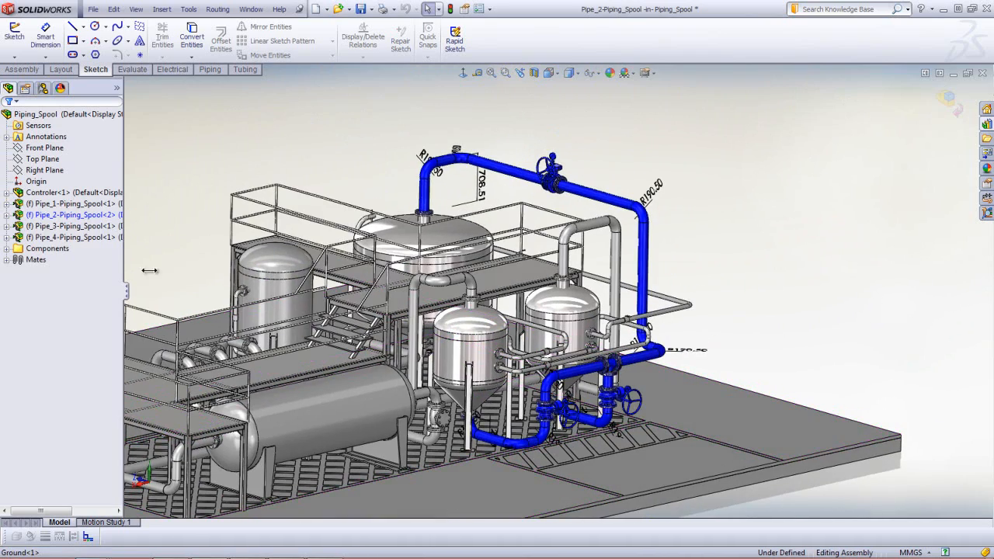
- Expand Pipe_2-Piping_Spool in the design tree and highlight spools Storage1, Storage 2, Storage 3 and Storage 4 in the model
click(7, 215)
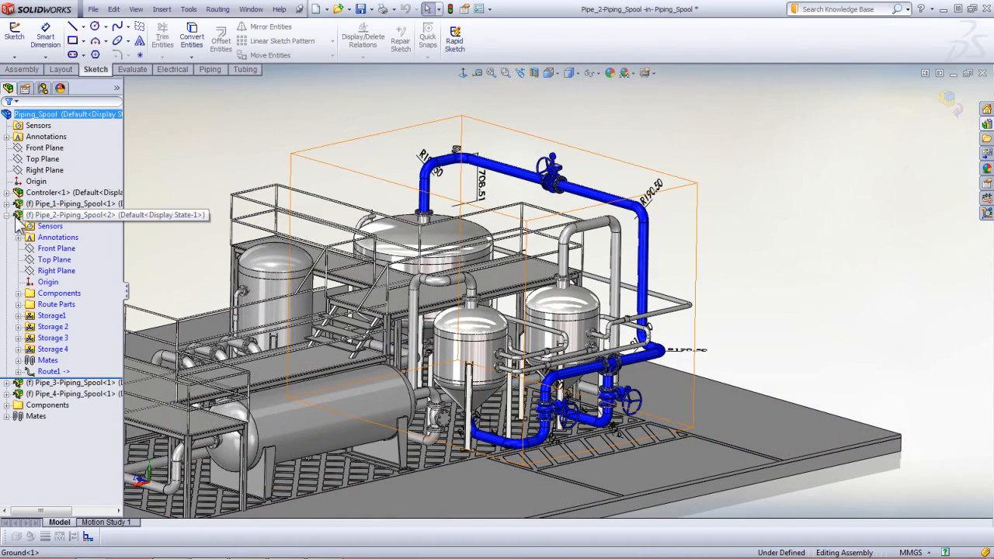
click(52, 316)
click(53, 327)
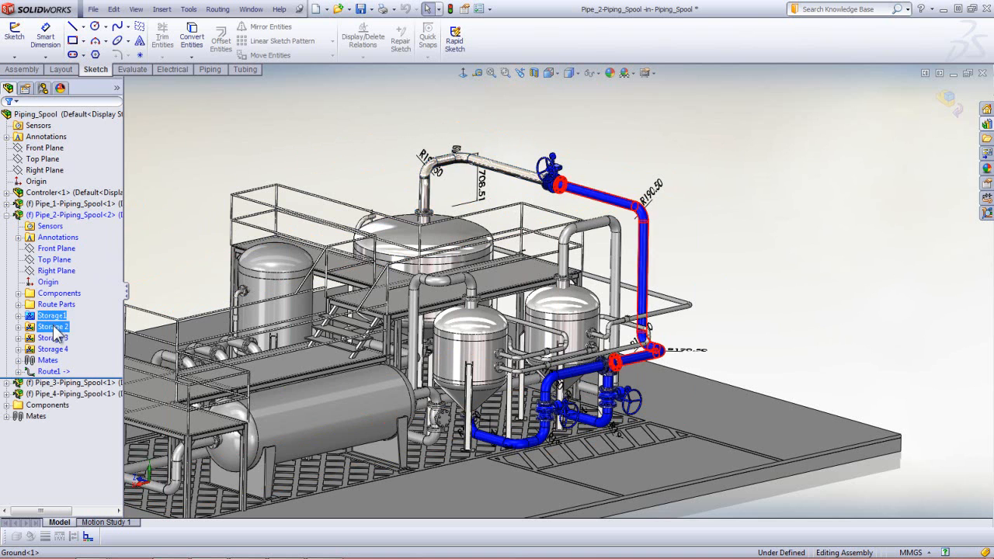
ctrl+click(58, 339)
click(56, 349)
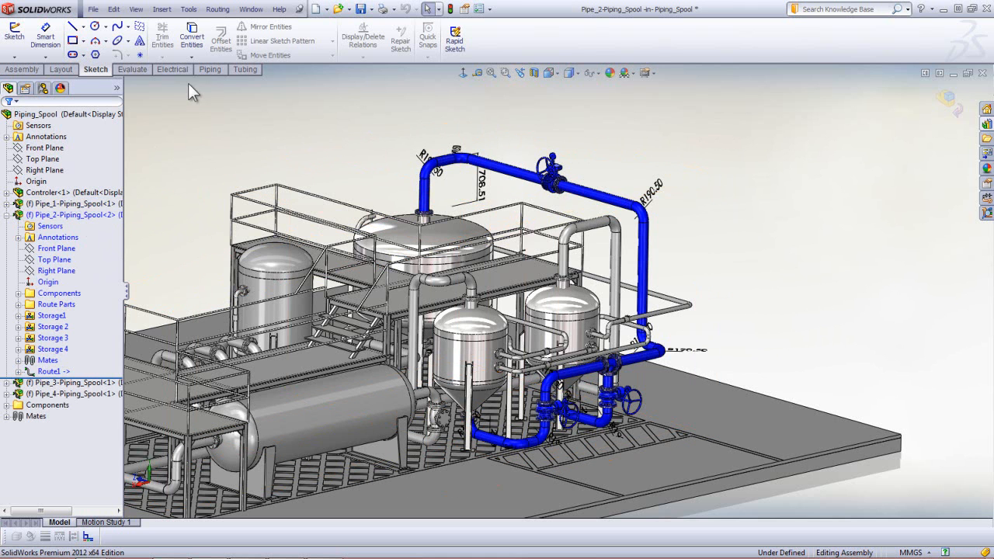
- Create a pipe drawing of spools Storage1 through Storage 4 with a view on separate sheets and the route sketch hidden
click(206, 70)
click(492, 49)
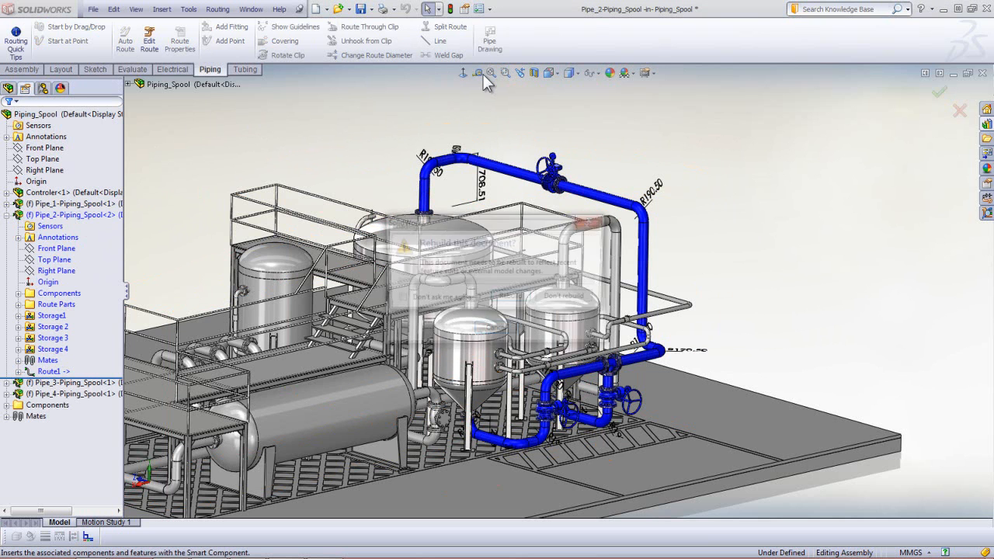
click(531, 299)
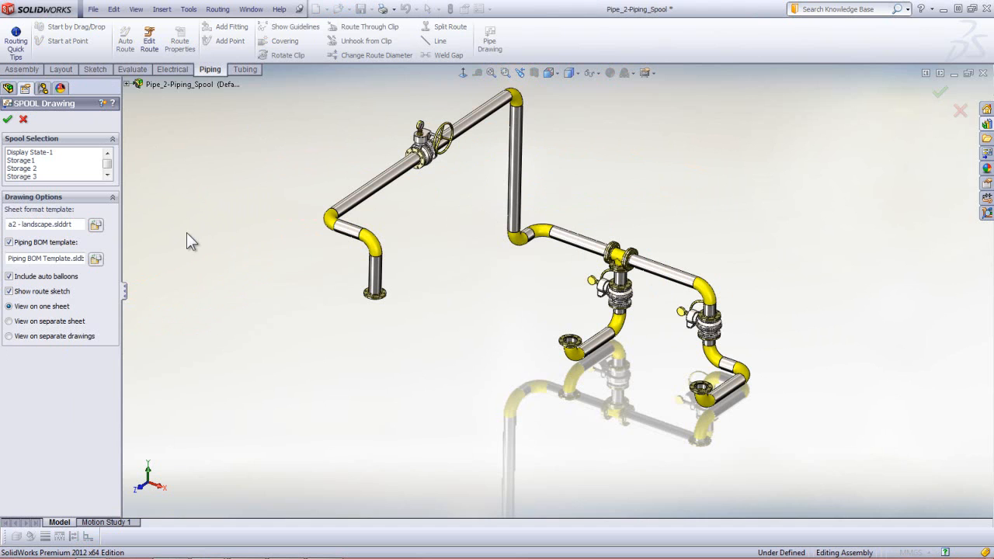
click(49, 295)
click(32, 323)
click(31, 160)
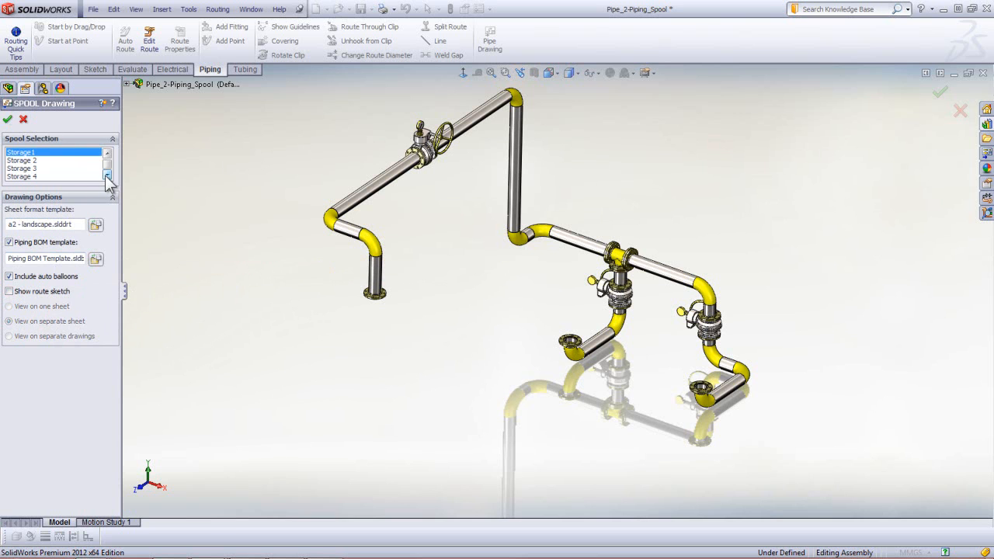
shift+click(60, 175)
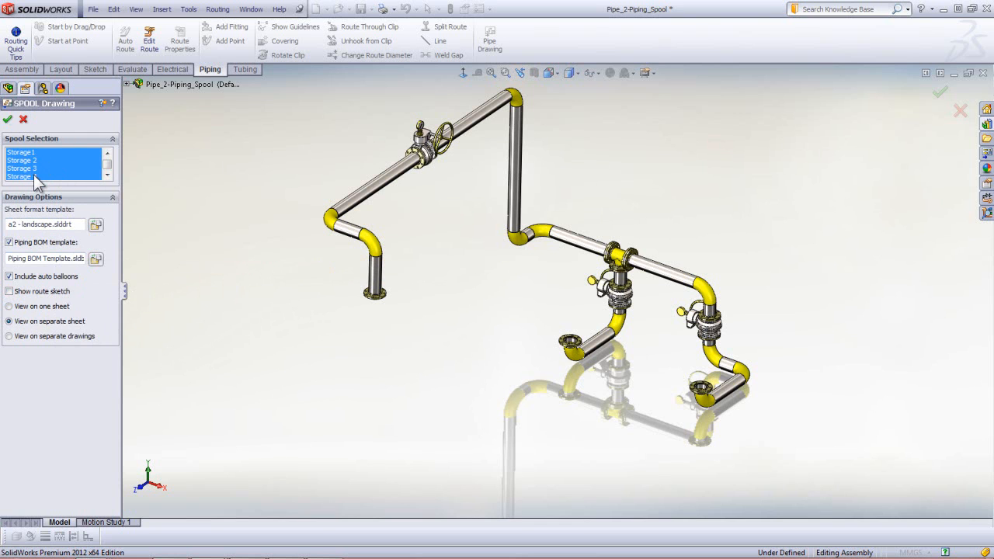
click(8, 118)
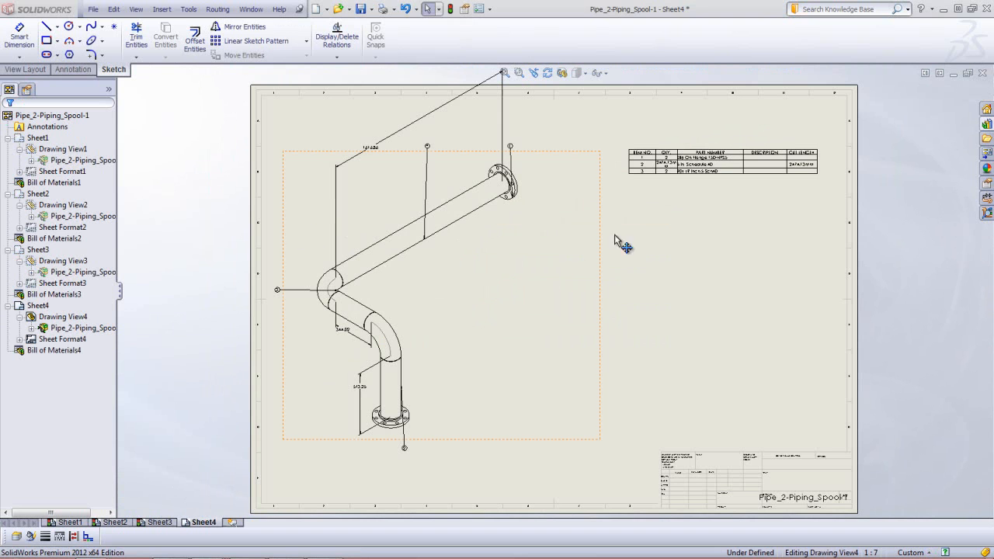
- Move the bill of materials on Sheet4 lower and closer to the spool's drawing view
click(708, 248)
scroll(705, 182, down, 2)
scroll(703, 181, down, 1)
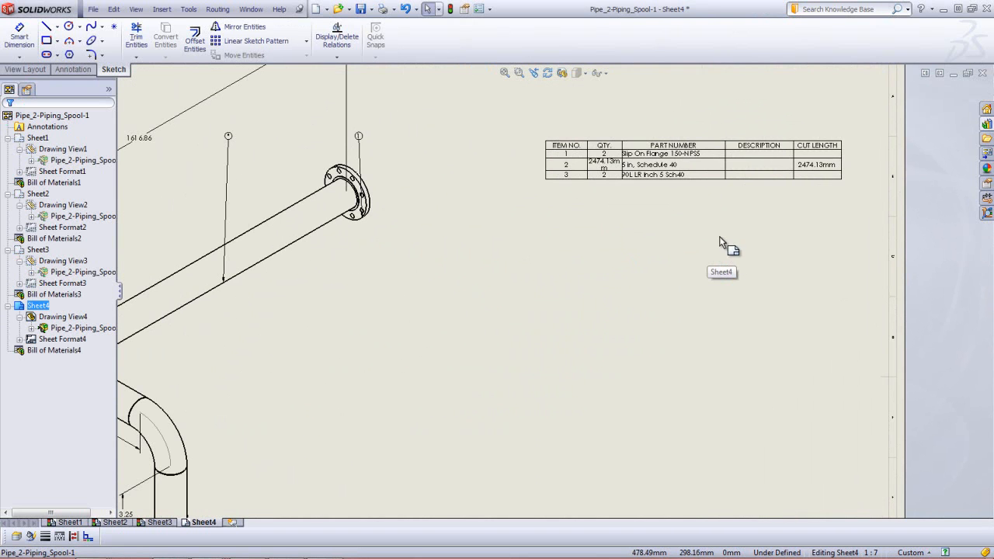
mouse_move(532, 132)
mouse_down()
mouse_move(525, 284)
mouse_move(455, 271)
mouse_up()
mouse_move(515, 356)
middle_down()
mouse_move(530, 323)
mouse_move(657, 281)
middle_up()
scroll(671, 288, down, 2)
click(716, 308)
middle_drag(739, 300, 677, 286)
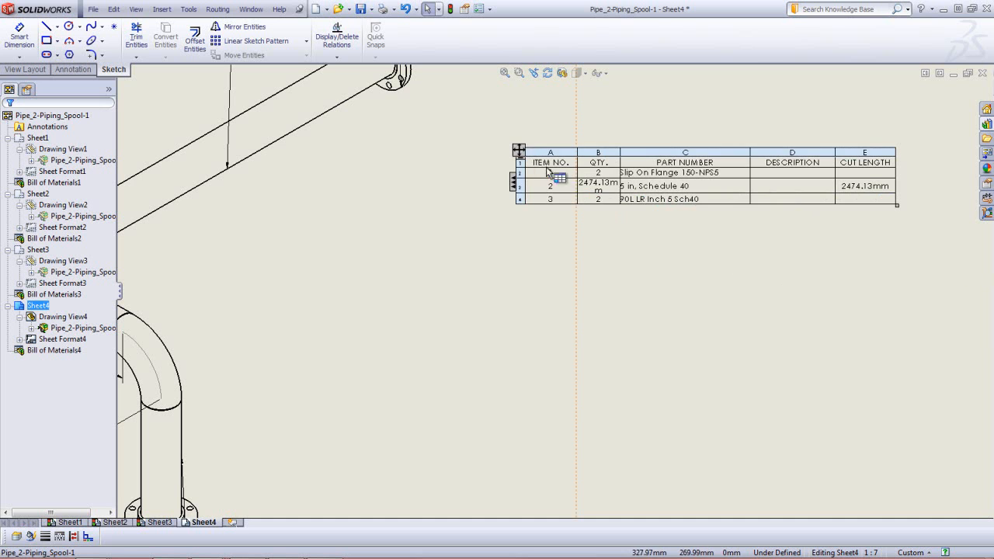
- Turn off grouping of pipes or tubes with the same diameter and schedule in Sheet4's bill of materials
click(518, 150)
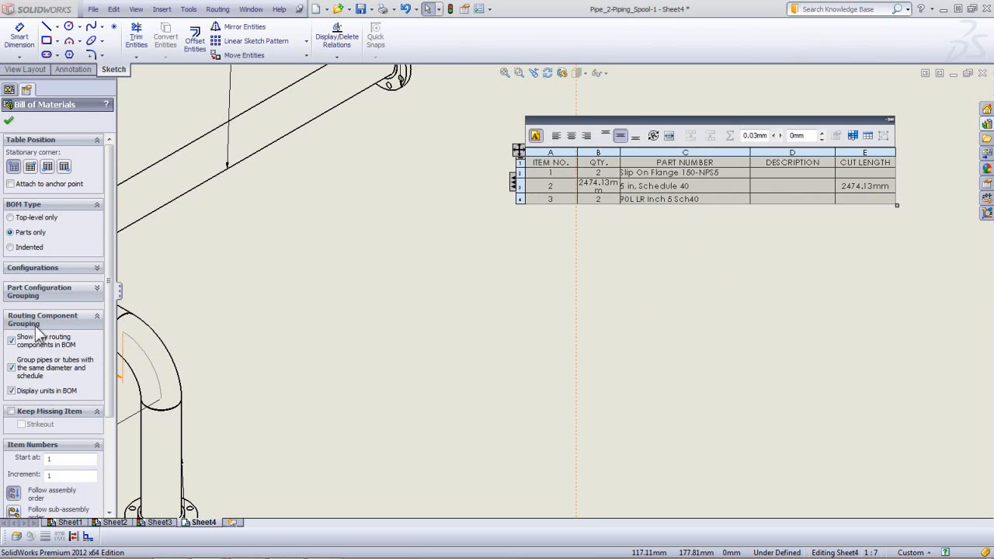
click(34, 368)
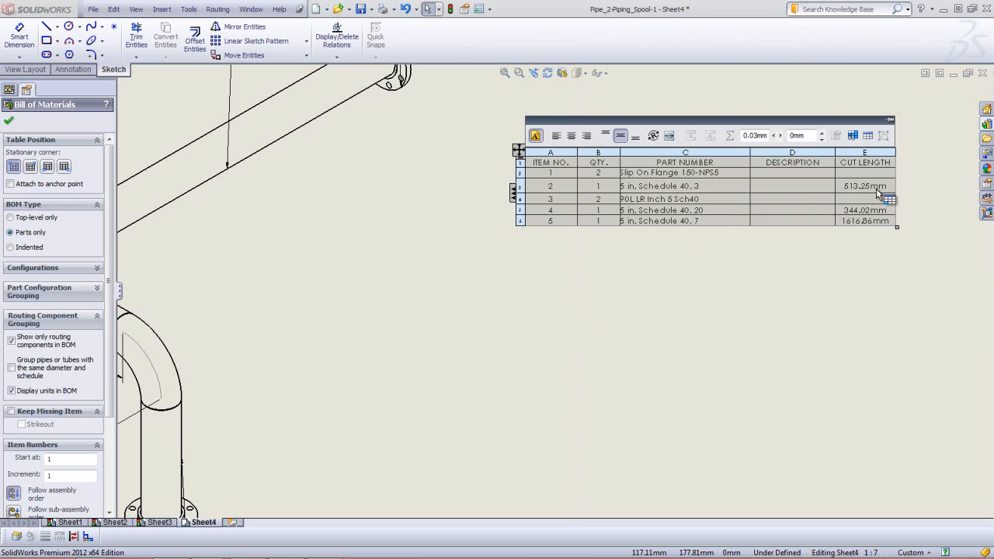
click(35, 374)
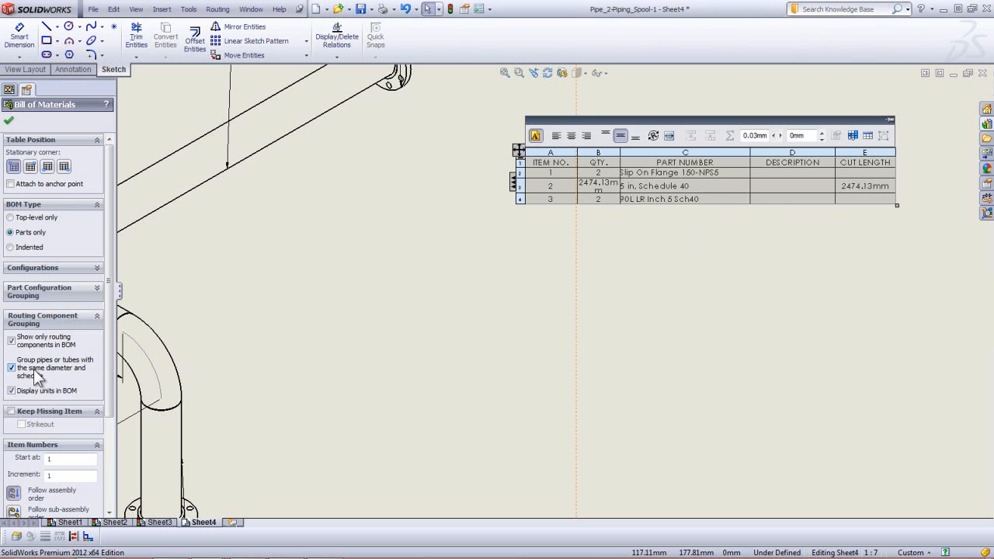
click(34, 374)
click(599, 366)
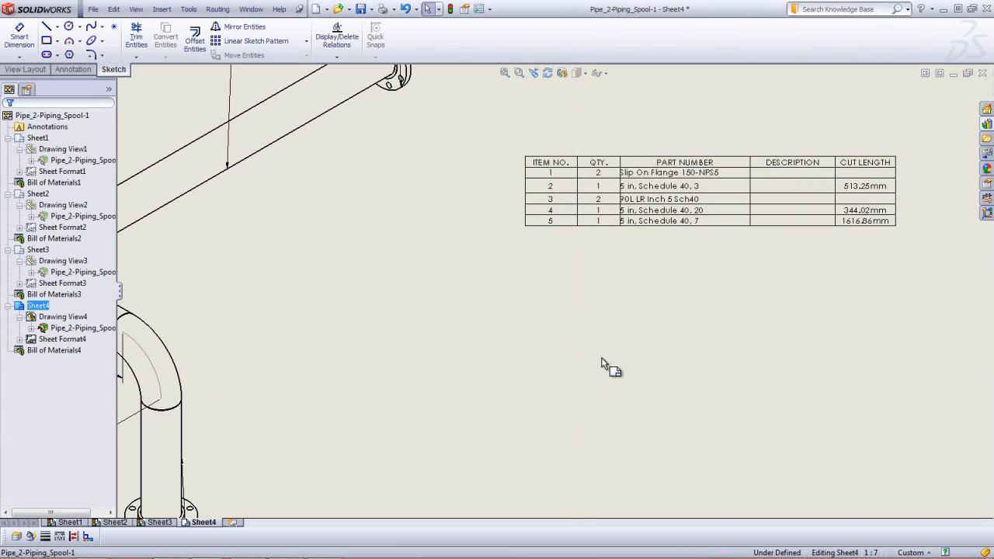
- Open the Pipe_2-Piping_Spool assembly from Sheet4's drawing view and start editing Route1
right_click(273, 277)
click(272, 251)
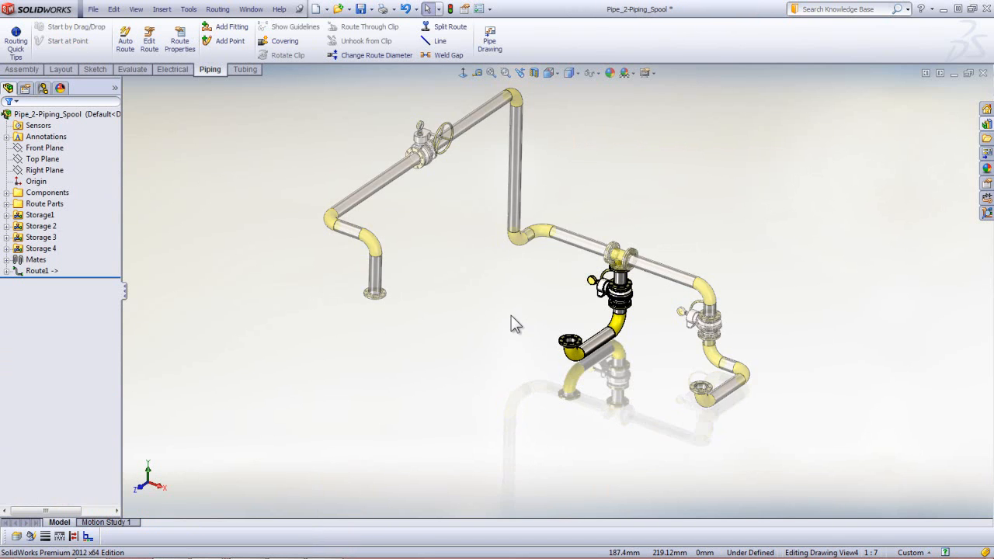
scroll(338, 306, down, 4)
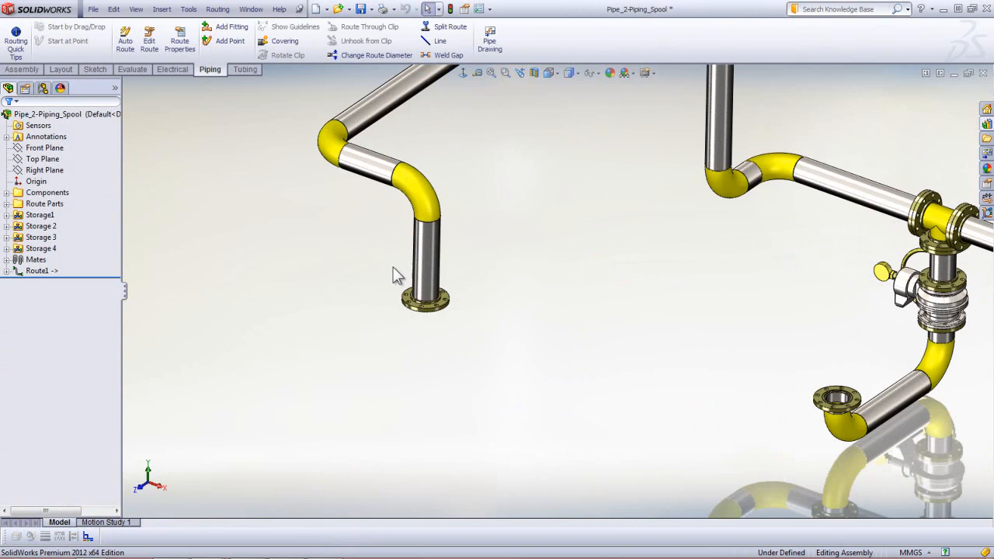
right_click(49, 272)
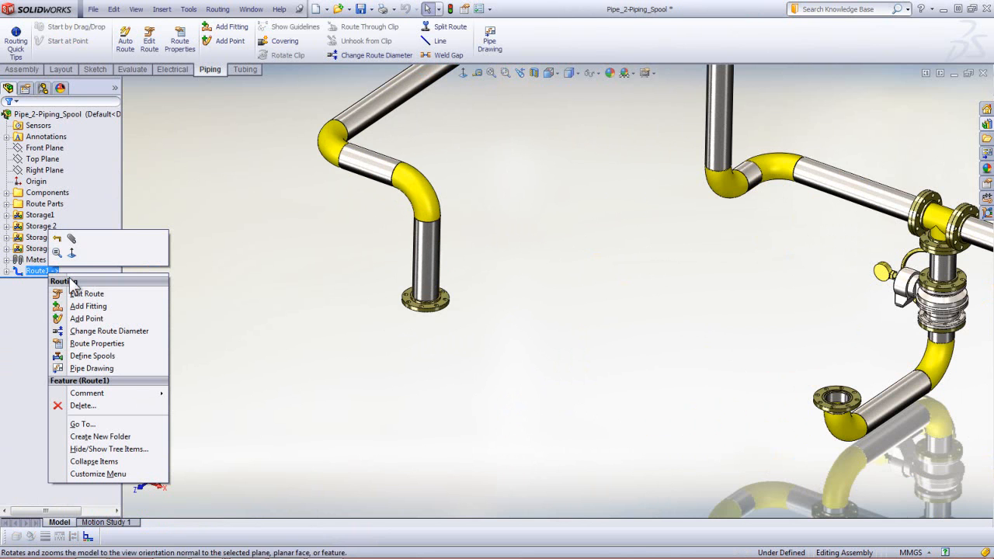
click(78, 293)
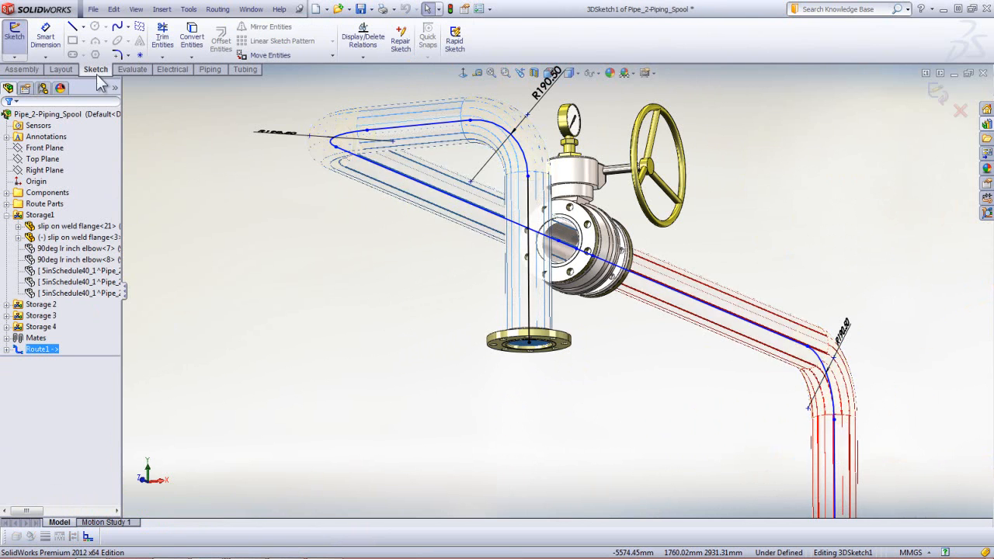
- Dimension the distance from the Storage1 end flange's underside to the centreline of the short upper pipe
click(43, 38)
scroll(557, 334, down, 5)
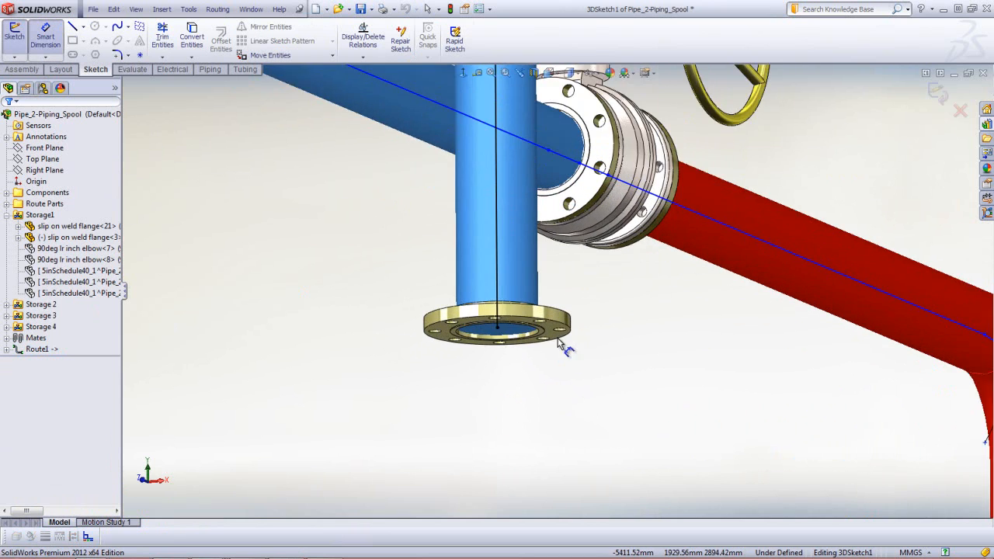
click(554, 328)
scroll(548, 307, up, 5)
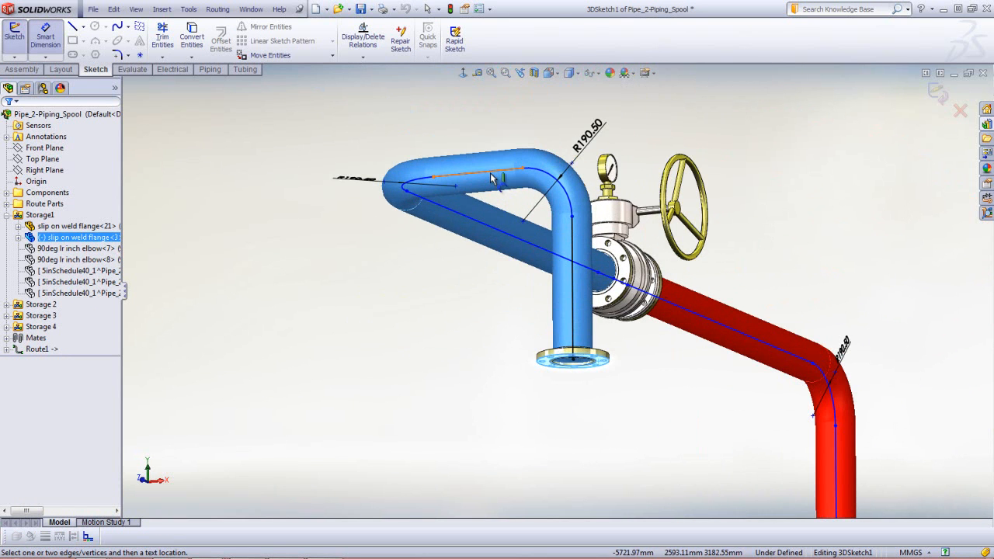
click(489, 179)
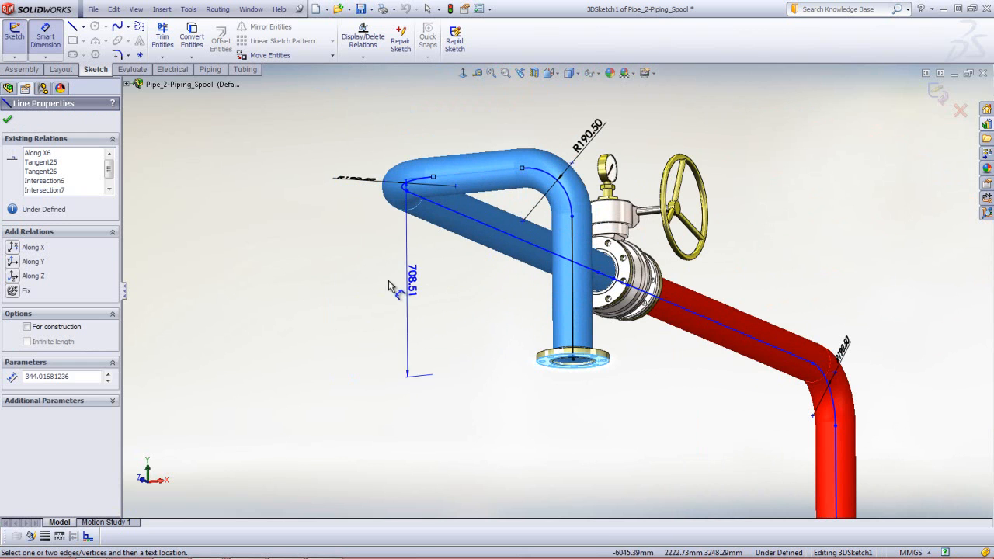
click(296, 358)
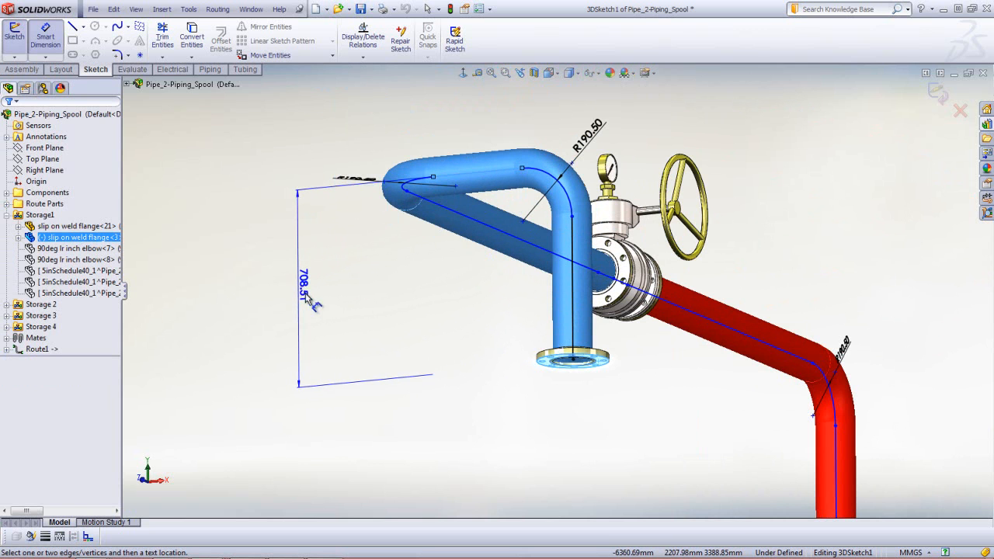
click(251, 315)
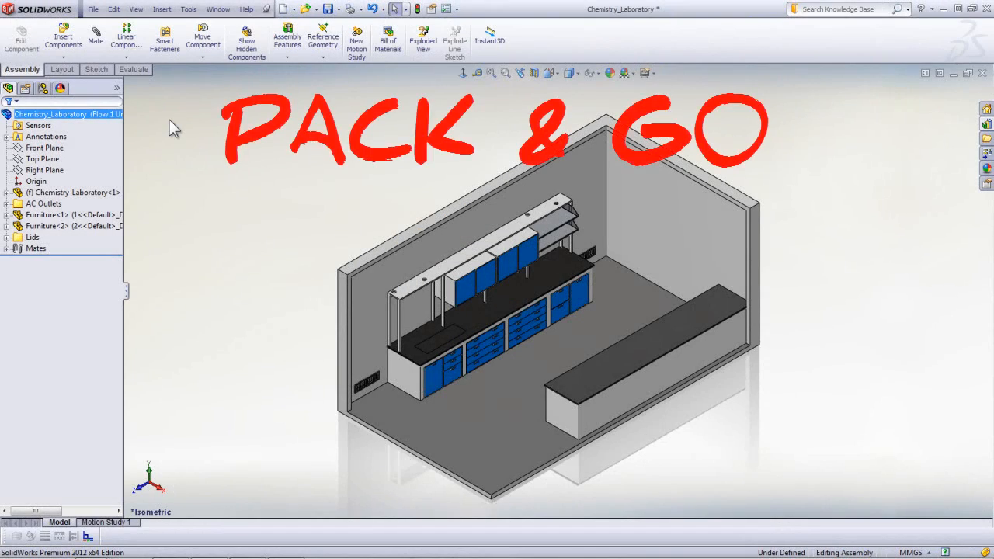
- Pack and Go the Chemistry_Laboratory assembly with its parts flattened to a single folder, declining to overwrite the existing Chemistry_Laboratory.SLDASM
click(93, 9)
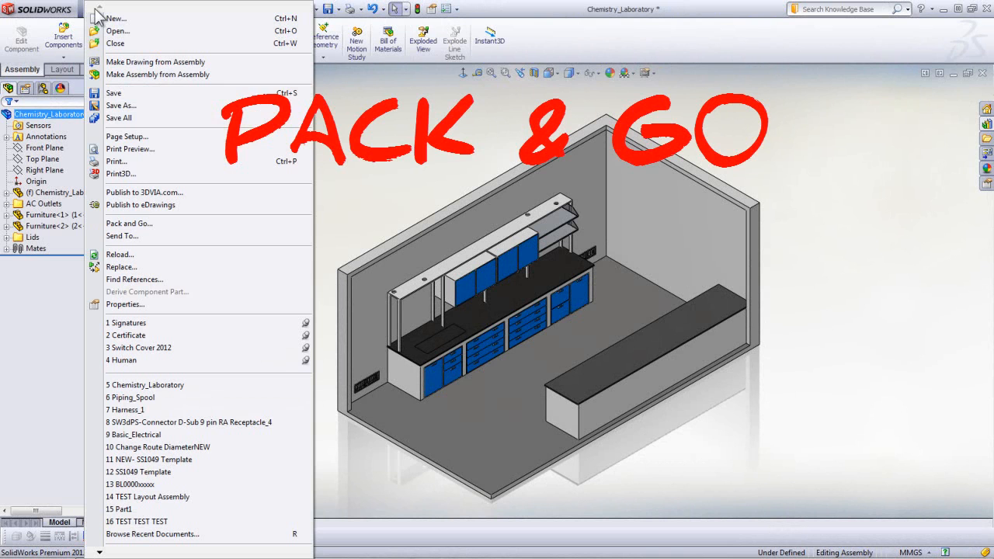
click(156, 222)
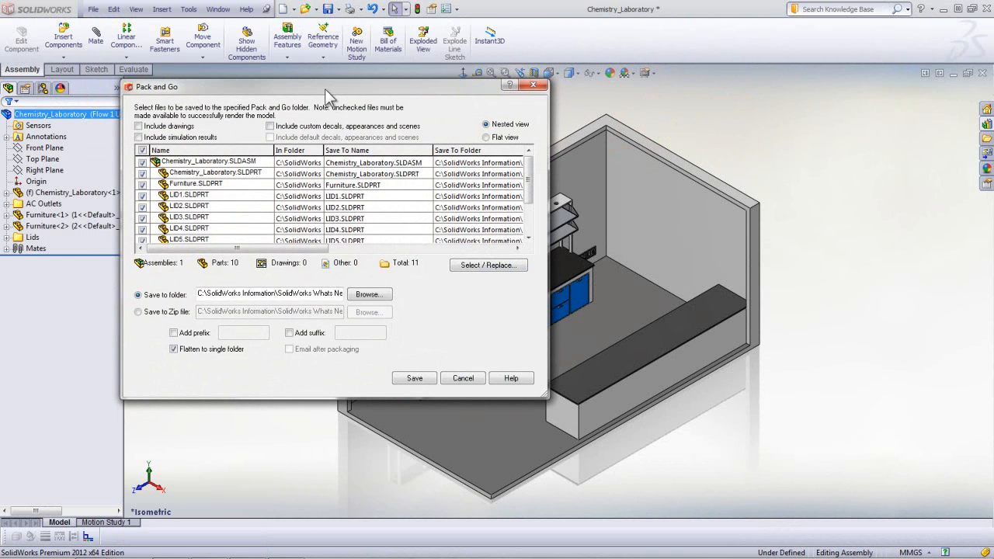
drag(325, 89, 374, 61)
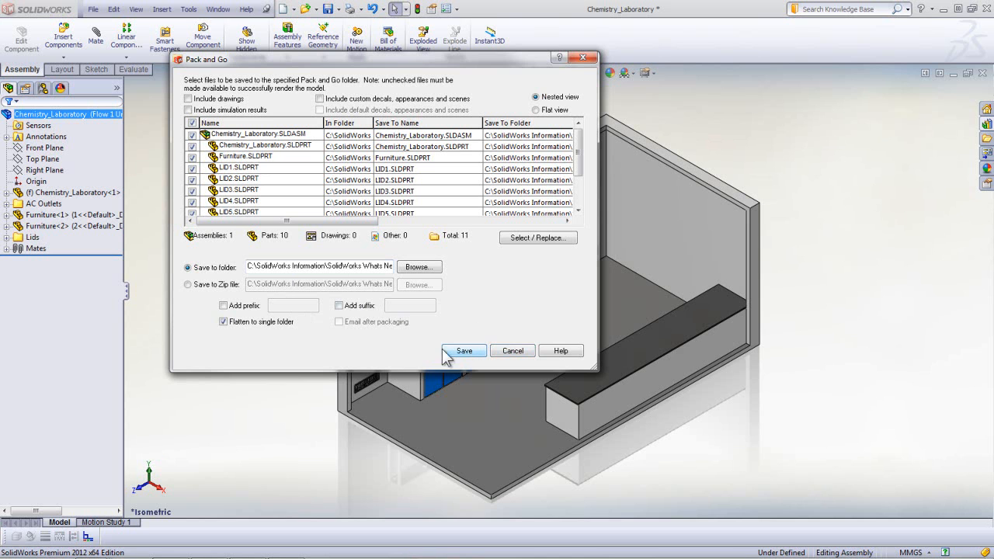
click(465, 351)
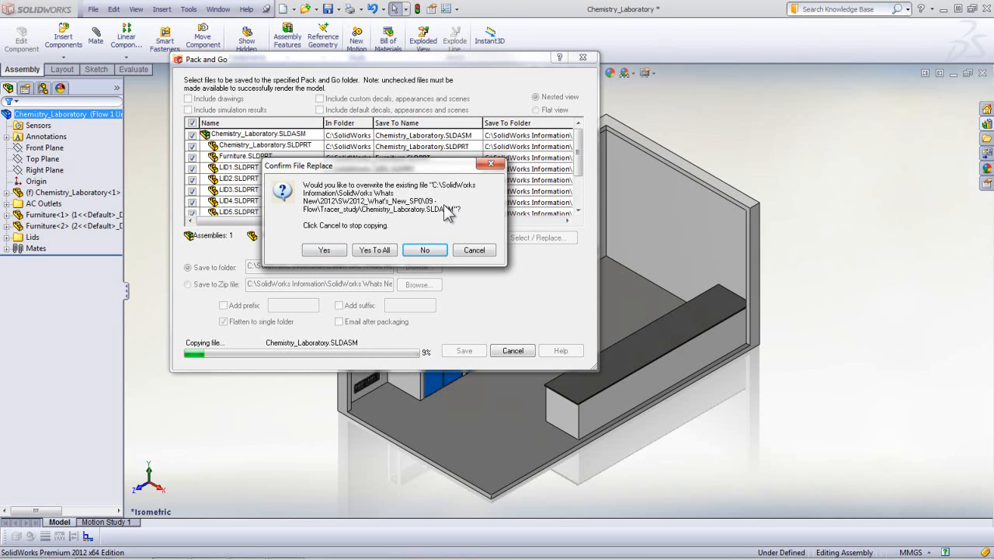
click(426, 251)
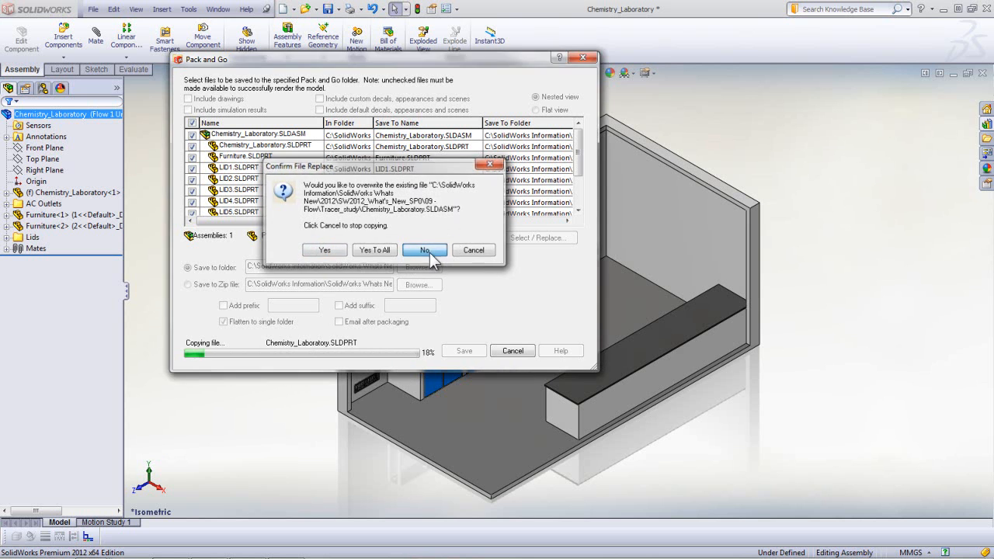
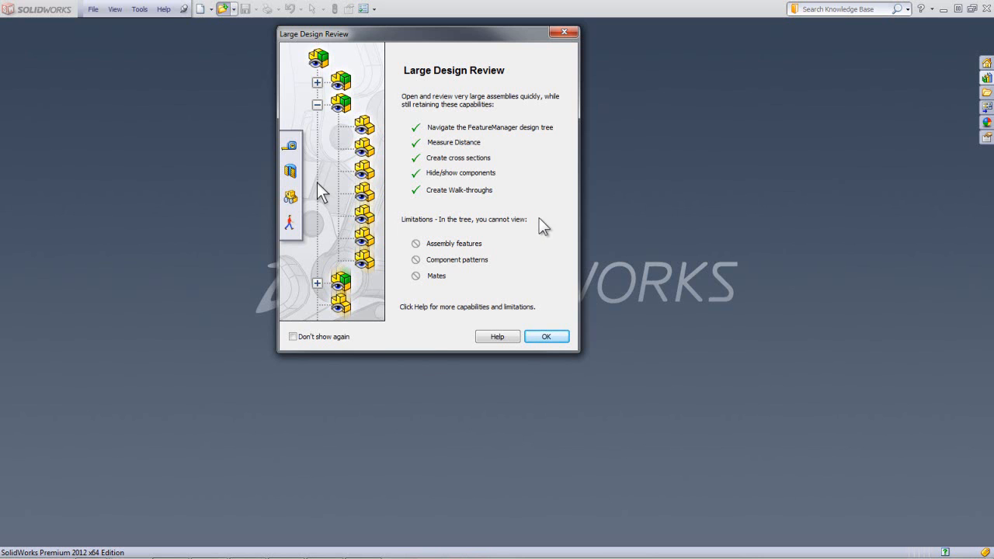
- Open the 01 Crusher house - SW model assembly in Large Design Review and view the whole conveyor structure
click(547, 337)
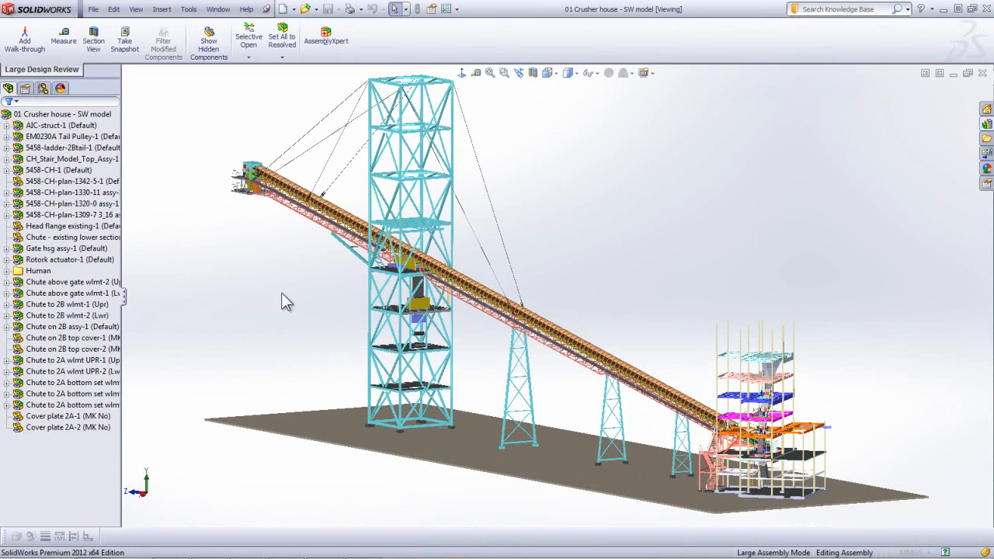
middle_drag(545, 376, 594, 410)
scroll(595, 410, up, 4)
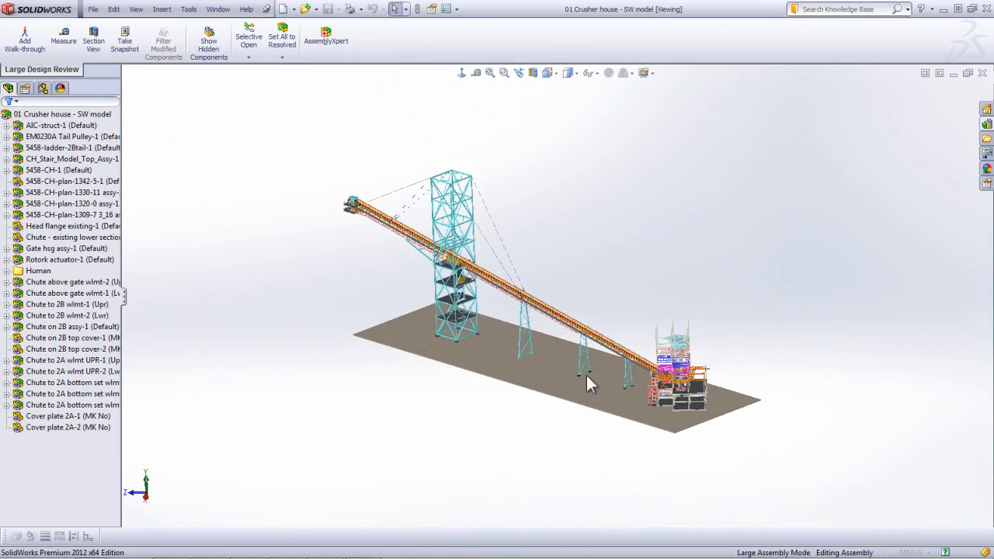
scroll(581, 318, down, 1)
middle_drag(534, 337, 510, 409)
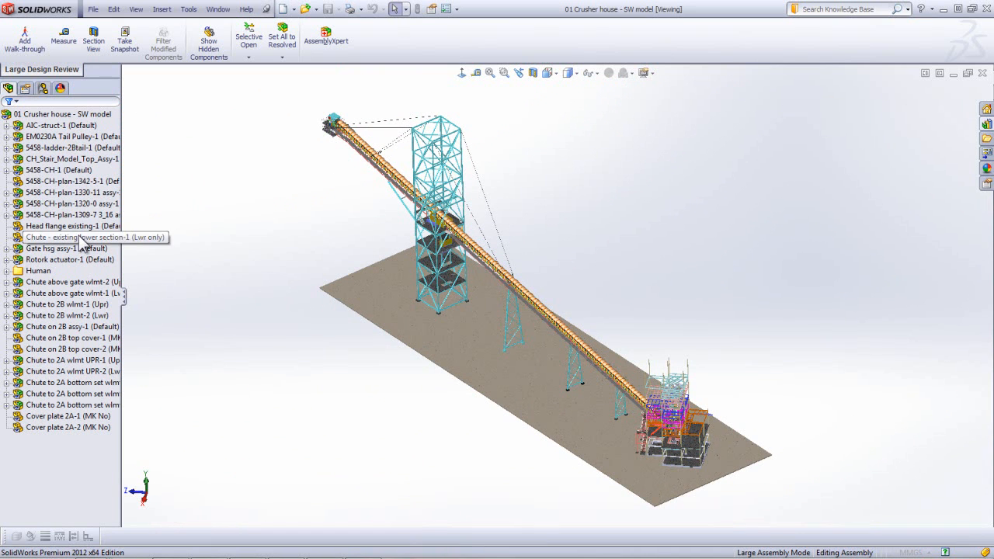
- Expand AIC-struct-1, its AIC tower-1 subassembly and the nested mast equipment-1 to examine their components
click(7, 125)
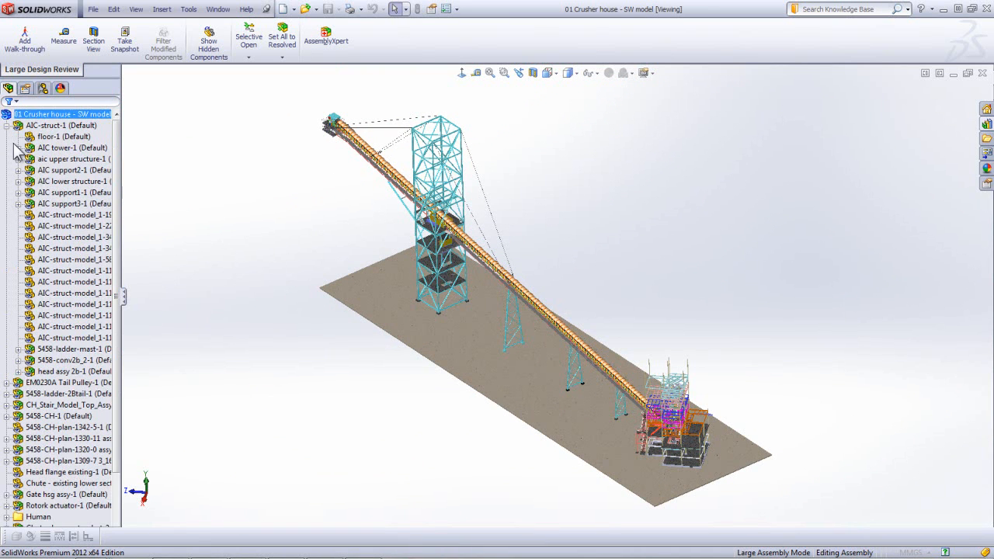
click(18, 148)
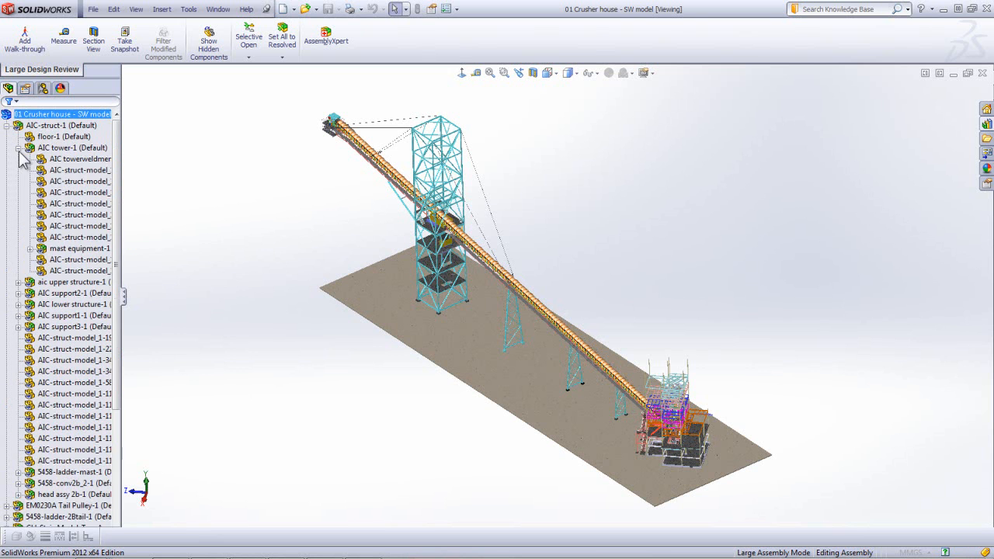
click(30, 248)
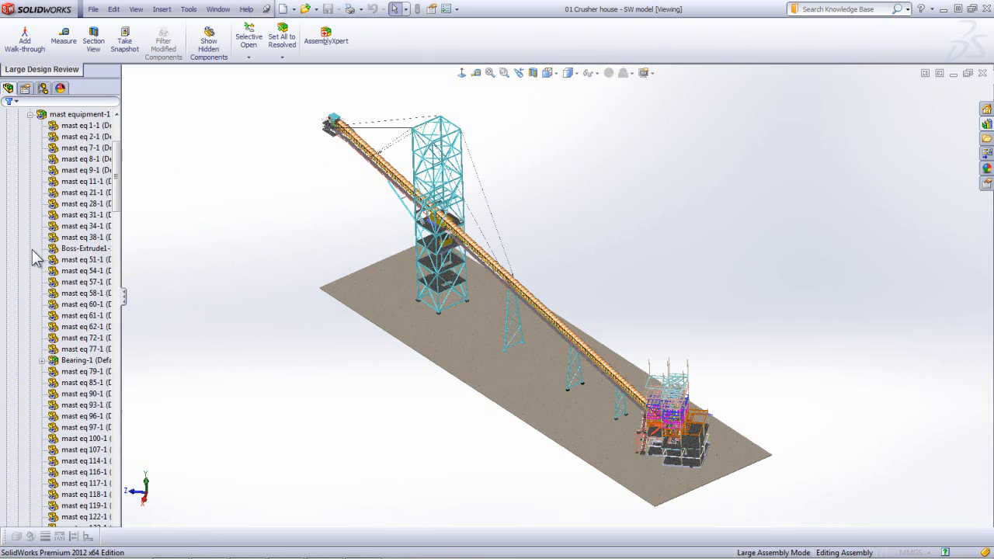
- Collapse mast equipment-1, AIC tower-1 and AIC-struct-1 back to the top-level component list
click(29, 115)
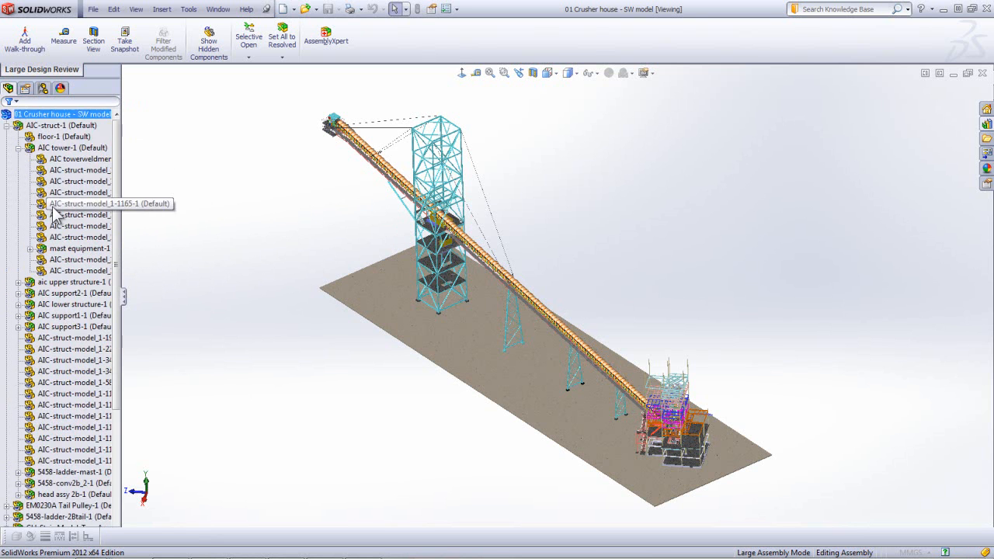
click(18, 148)
click(7, 125)
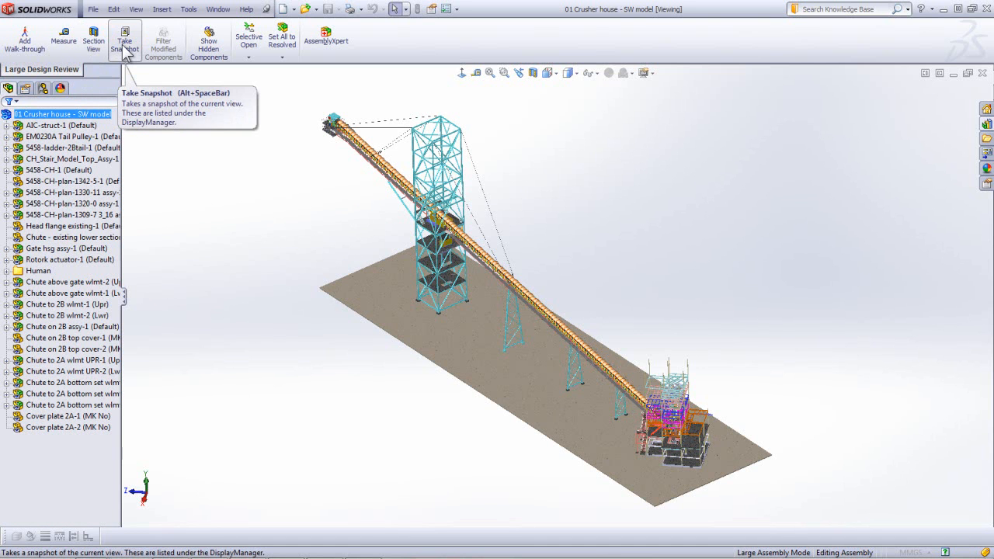
click(249, 57)
click(282, 77)
click(282, 57)
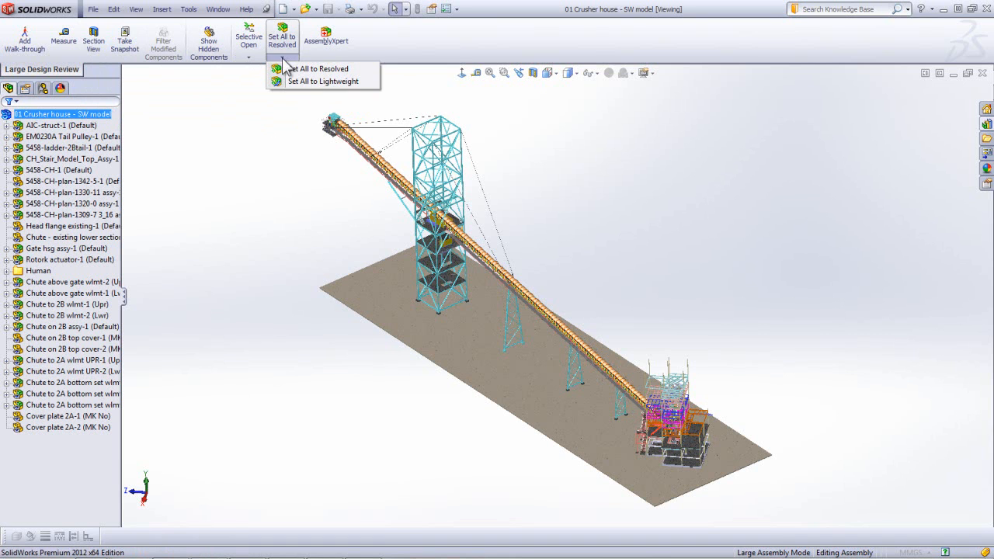
click(250, 143)
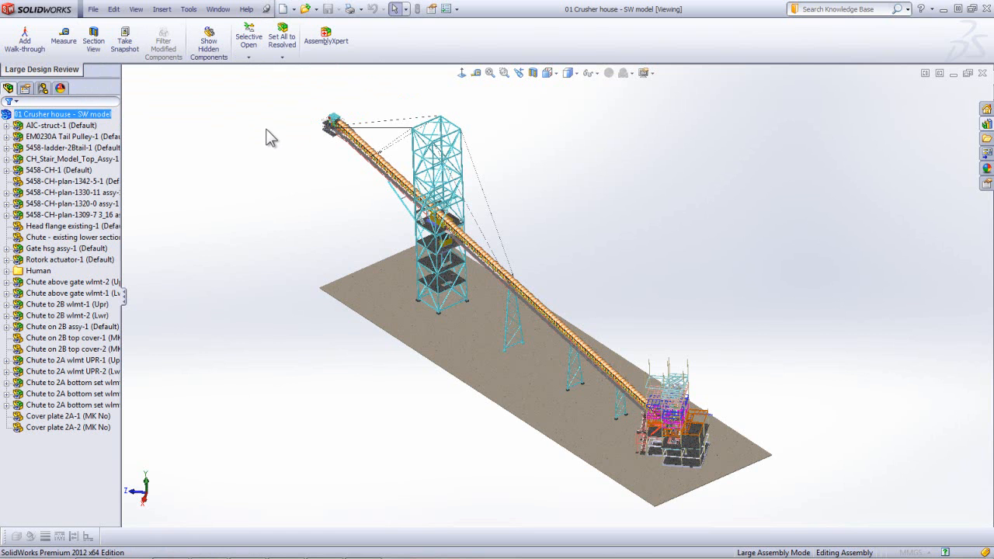
- Run AssemblyXpert on the crusher house assembly, review its component statistics and diagnostics, and close the report
click(333, 45)
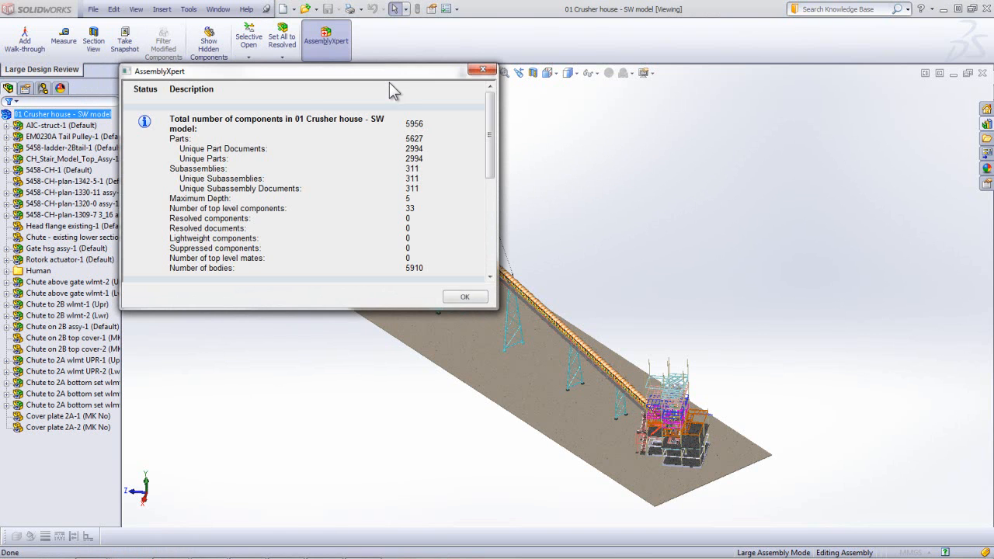
drag(365, 73, 352, 63)
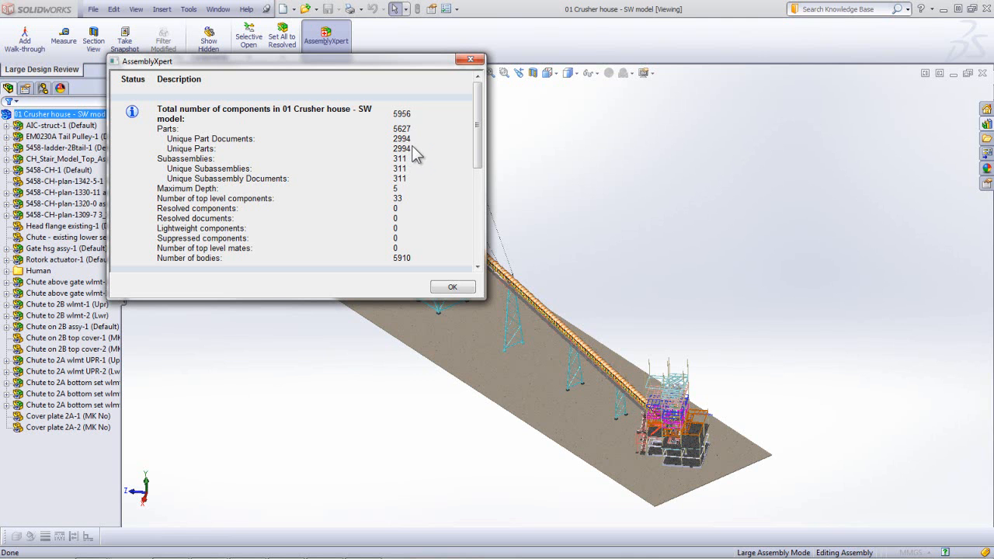
drag(477, 145, 483, 254)
scroll(484, 262, up, 5)
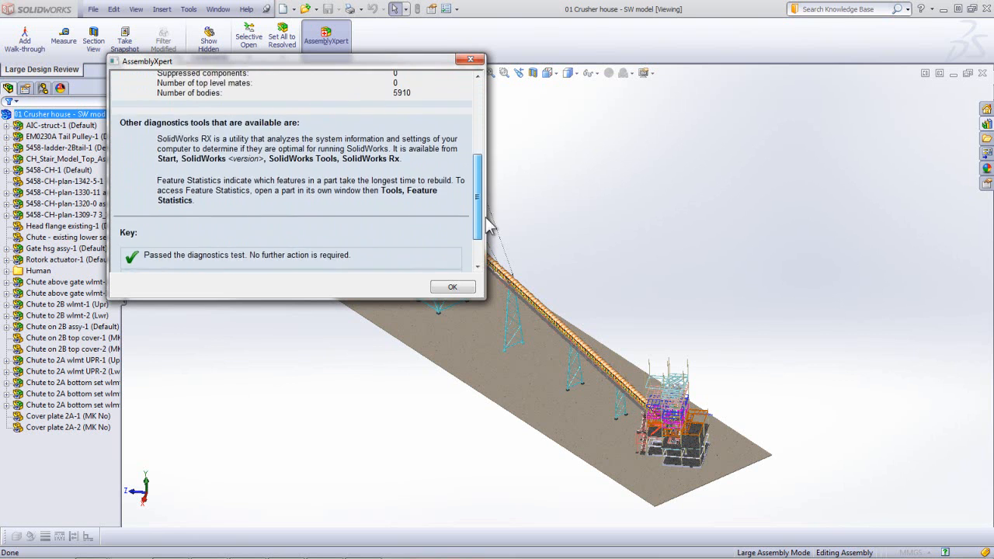
click(452, 288)
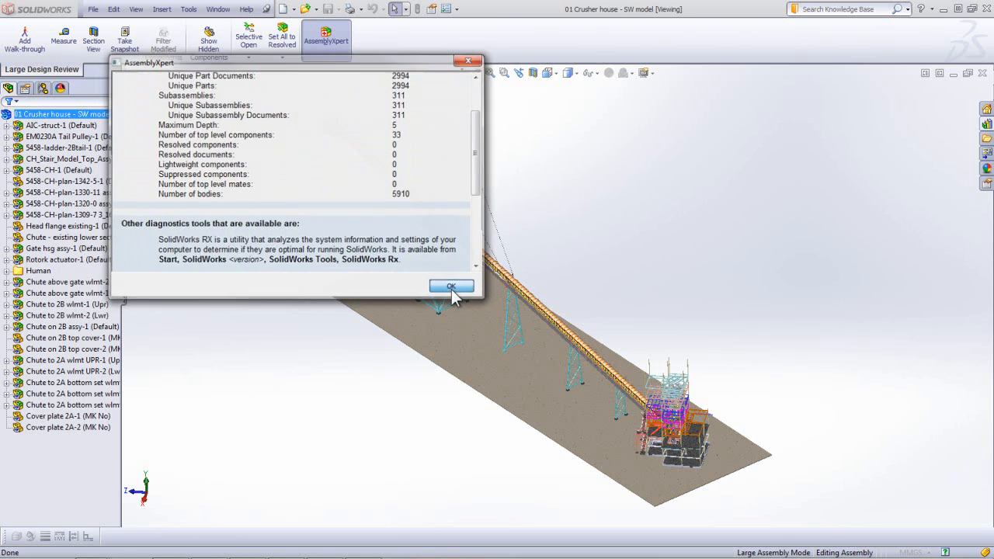
- List the saved snapshots and view Home, AIC Tower, CH Tower and Diverter Area in turn
click(61, 87)
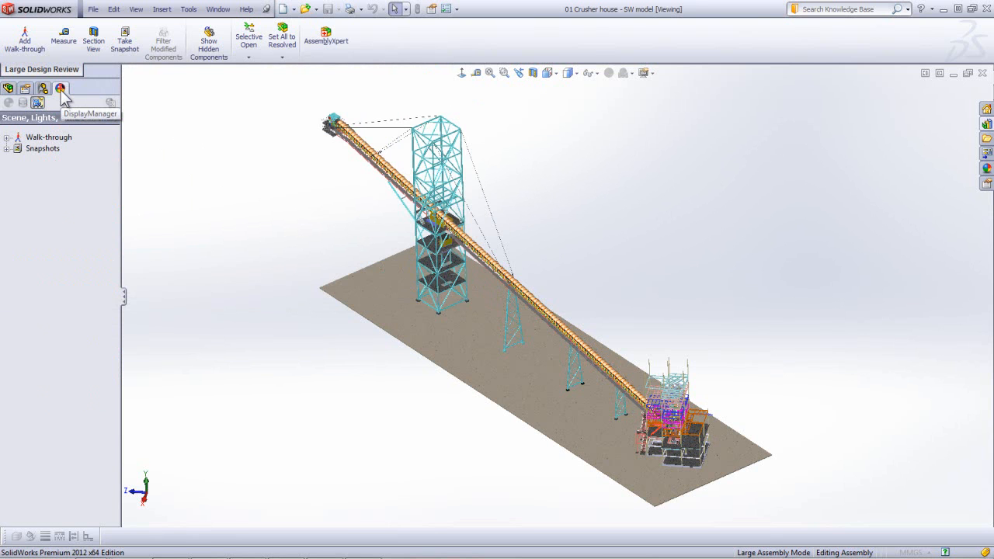
click(7, 148)
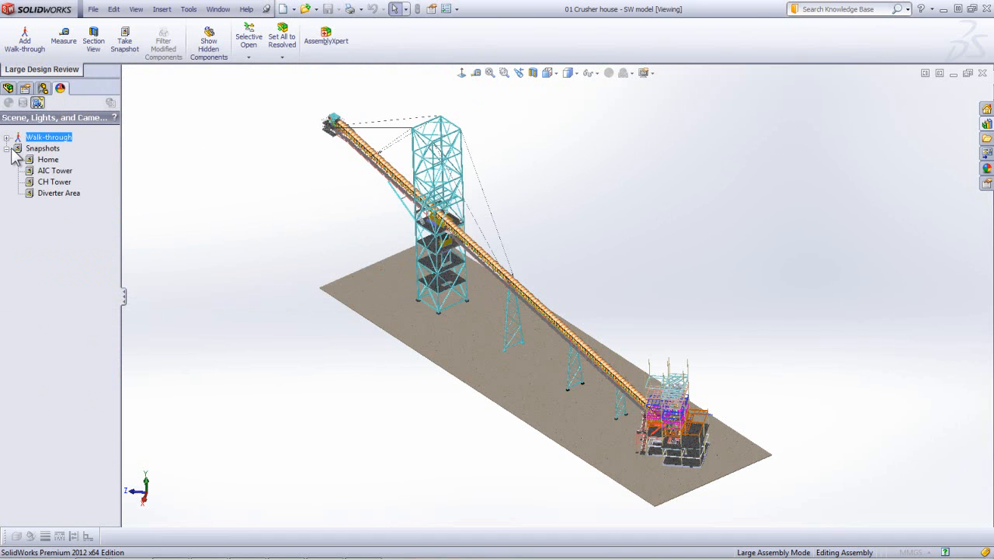
double_click(45, 161)
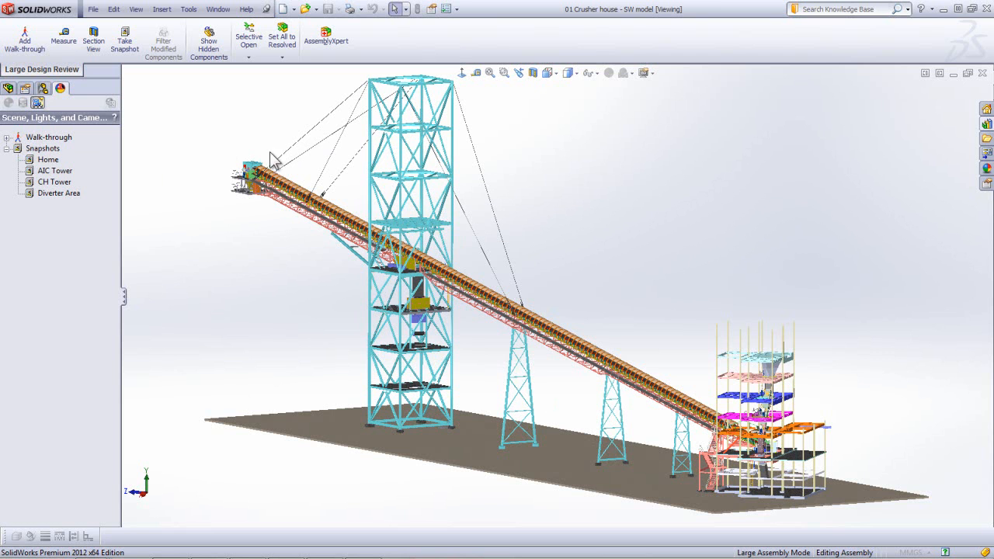
mouse_move(48, 163)
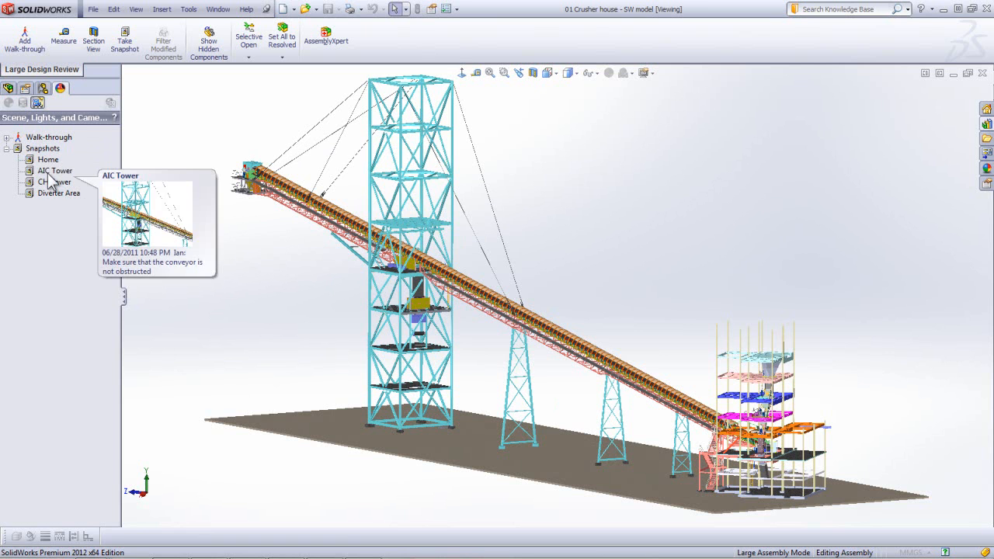
double_click(49, 172)
double_click(53, 184)
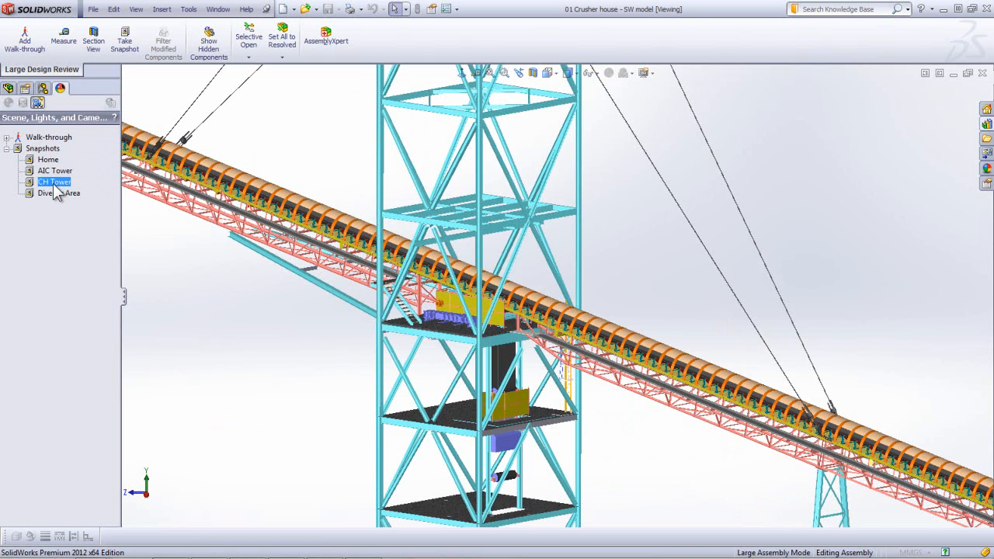
double_click(55, 194)
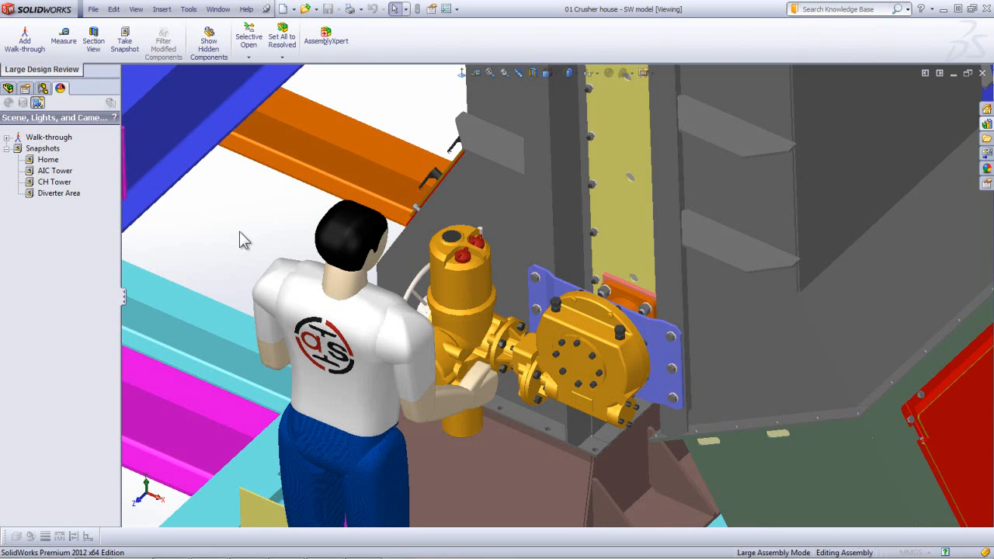
- Measure the distance between the gate valve mounting plate's face and the bolted round cover face on the Rotork actuator
scroll(755, 392, up, 2)
scroll(748, 418, down, 6)
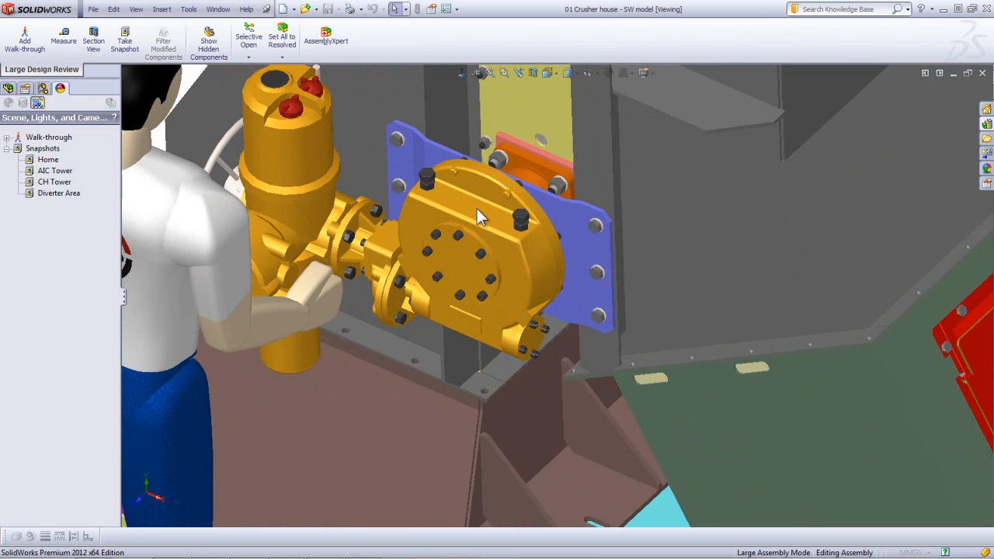
click(64, 40)
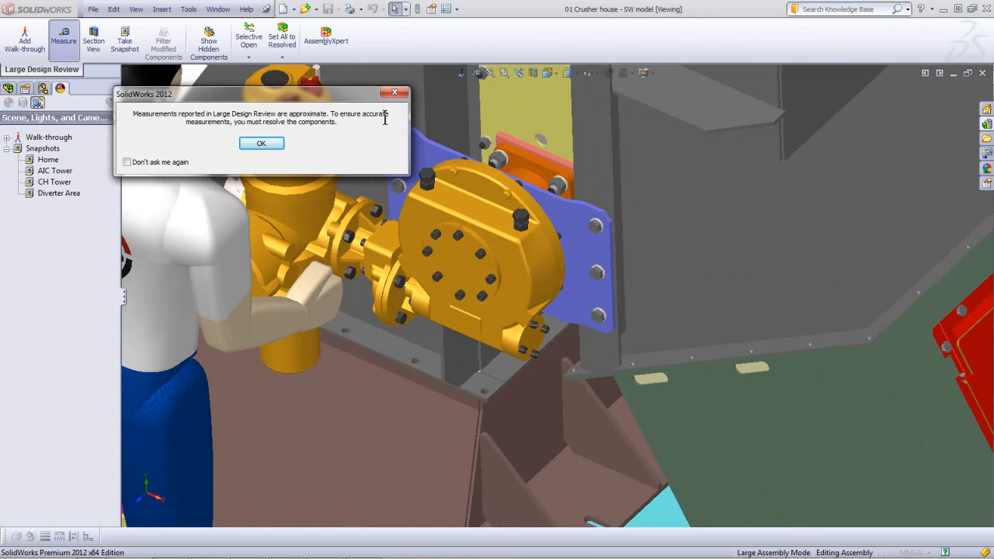
click(262, 145)
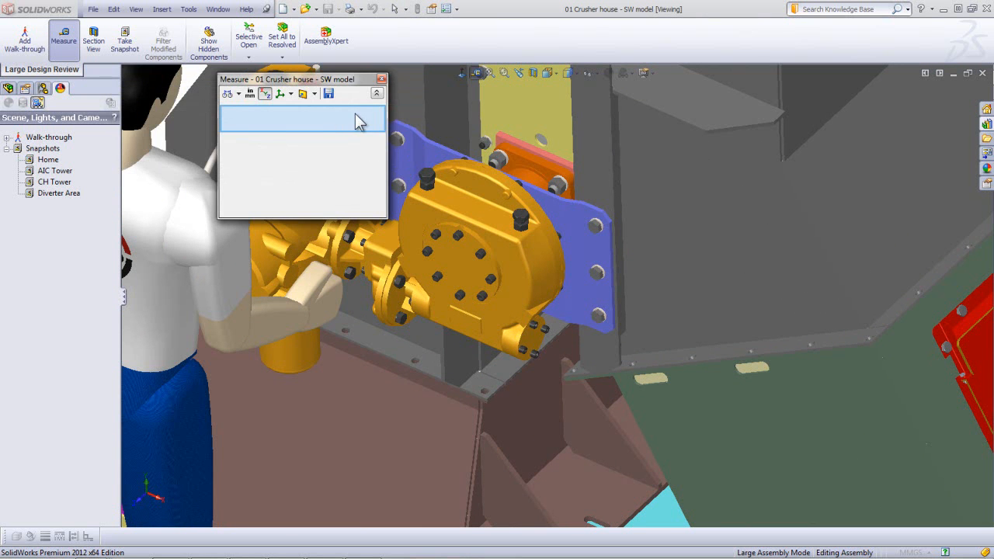
drag(342, 82, 223, 109)
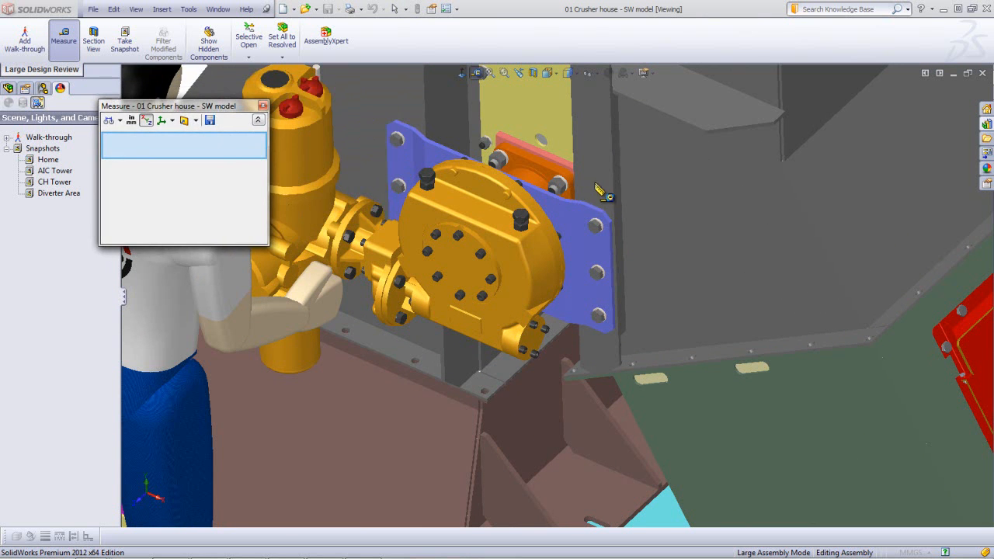
click(598, 262)
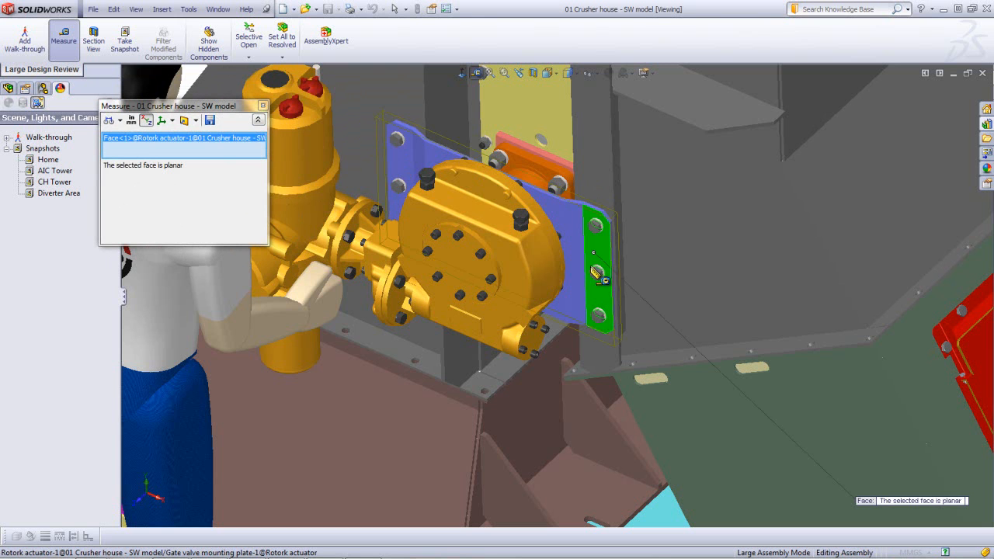
click(476, 267)
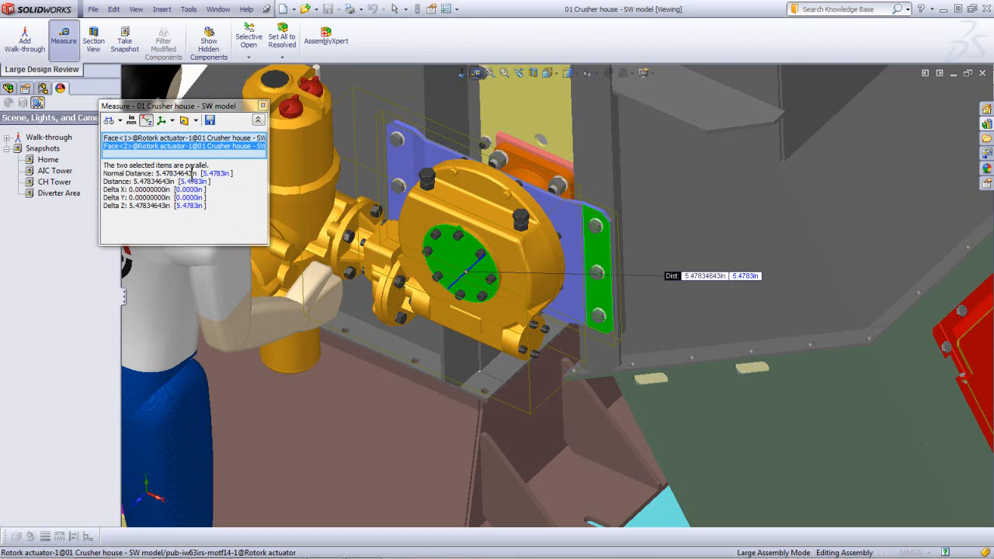
click(263, 107)
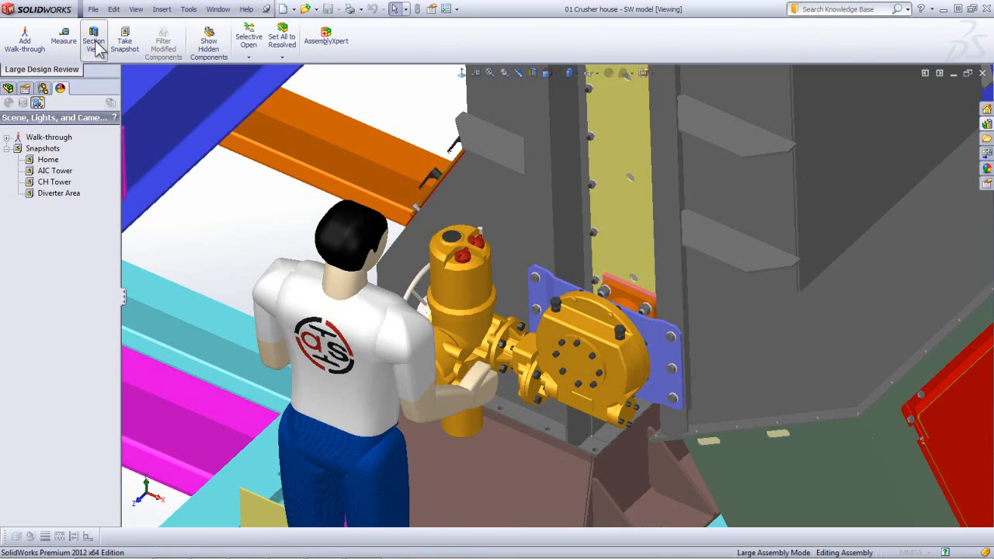
- Try a section view at the actuator's round cover face and at the mounting plate's face, with the cut direction reversed
click(94, 45)
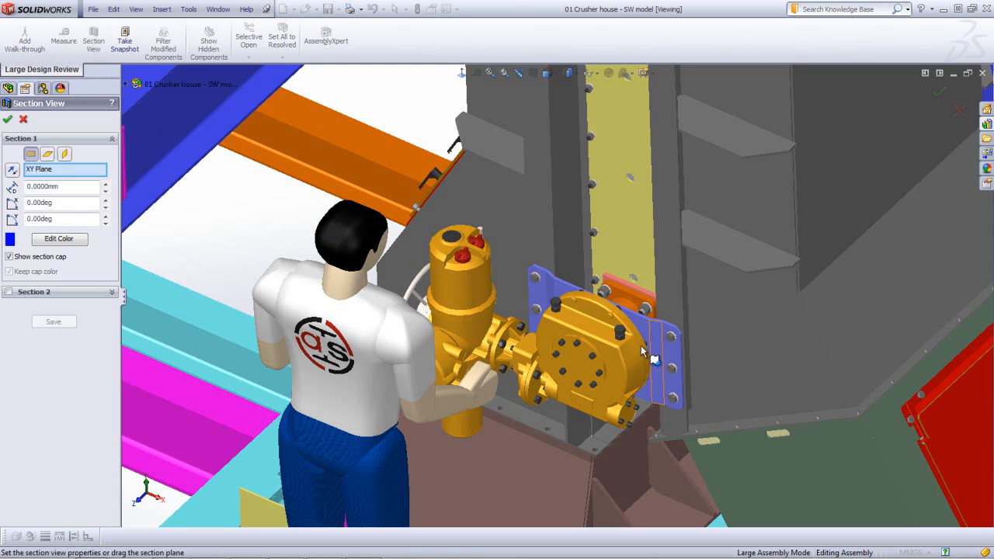
click(612, 369)
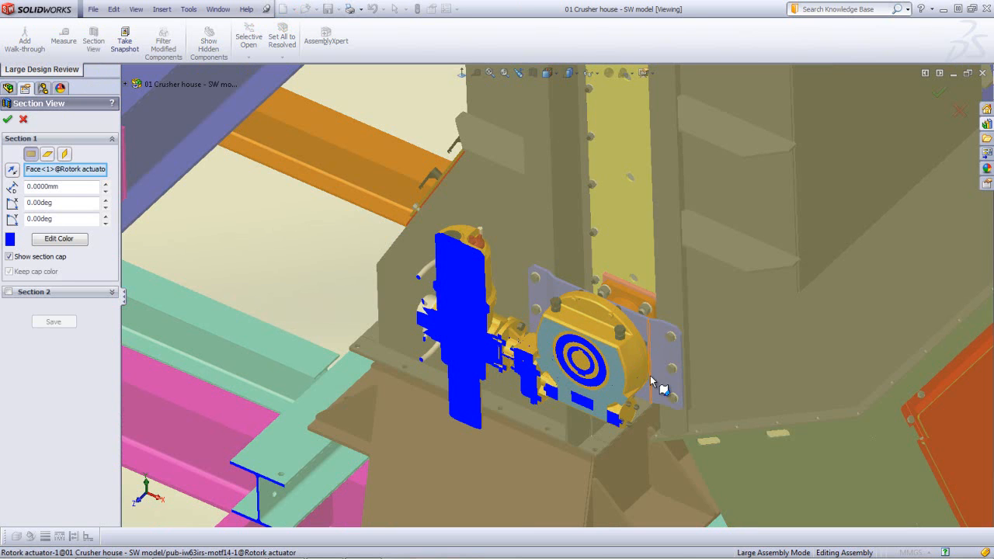
click(673, 357)
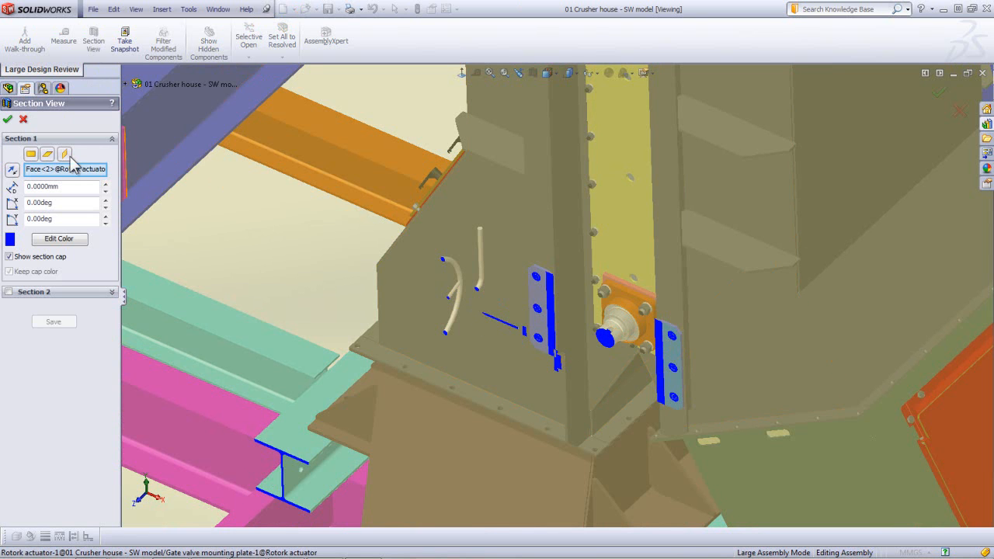
click(11, 170)
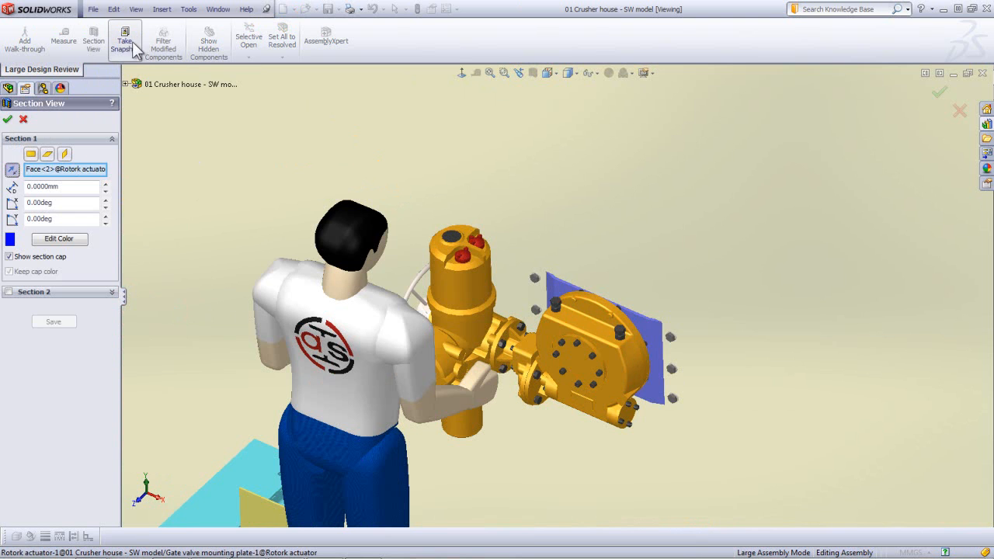
click(23, 119)
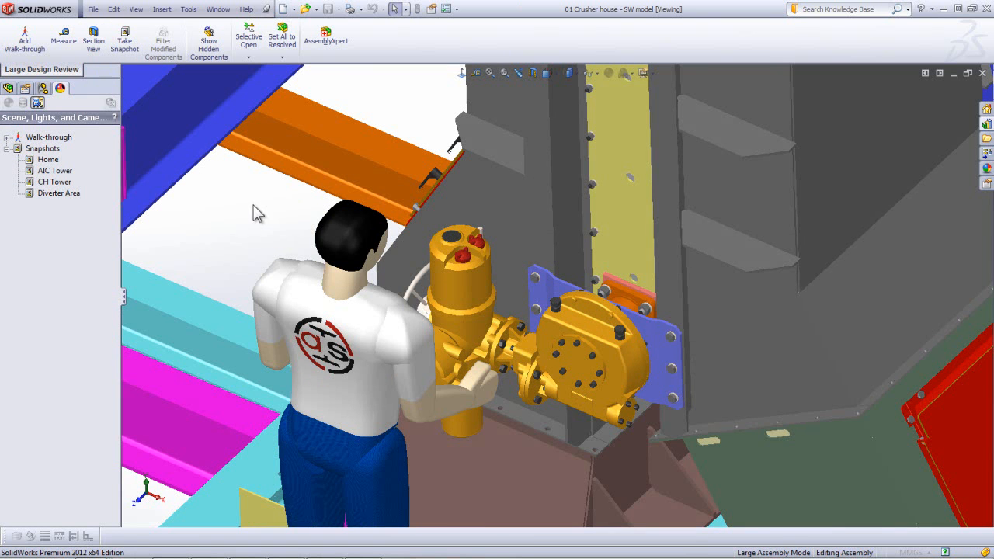
- Play back the recording of Walk-through2 through the crusher house, close it, and collapse the walk-through and snapshot lists
click(7, 138)
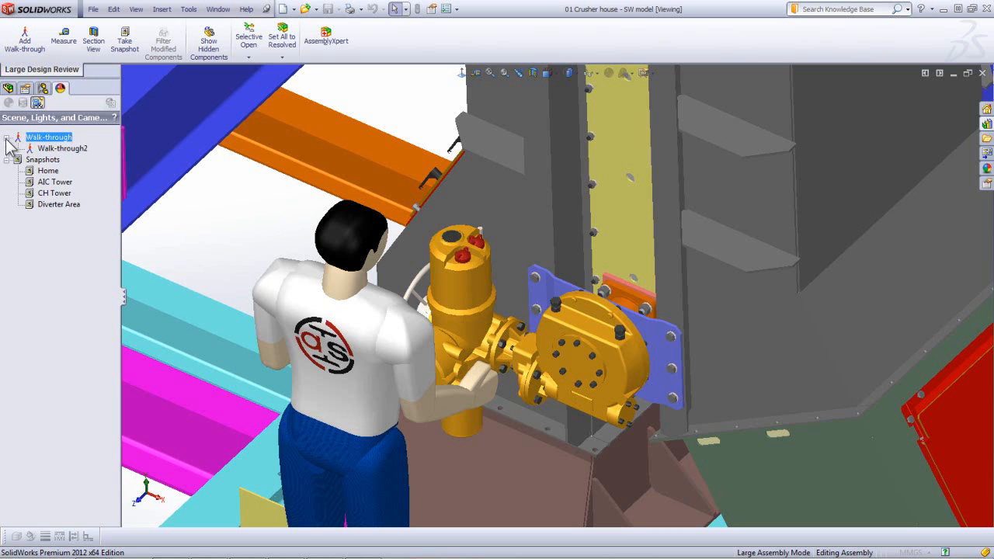
right_click(70, 150)
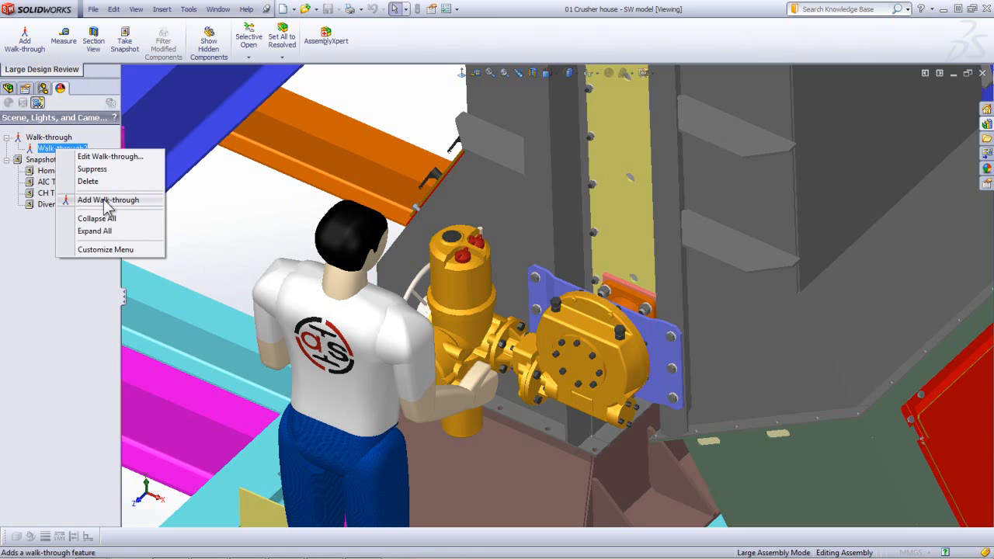
click(92, 156)
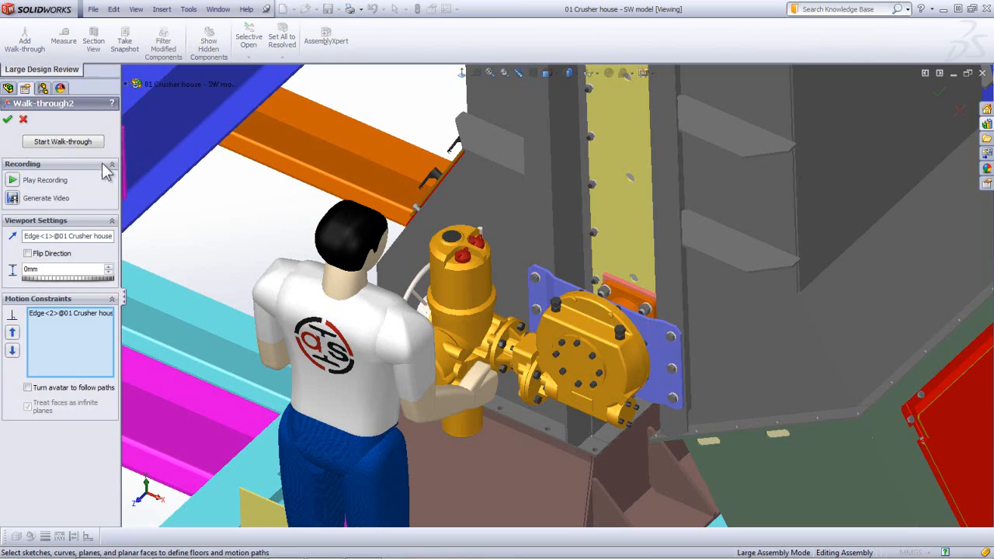
click(17, 179)
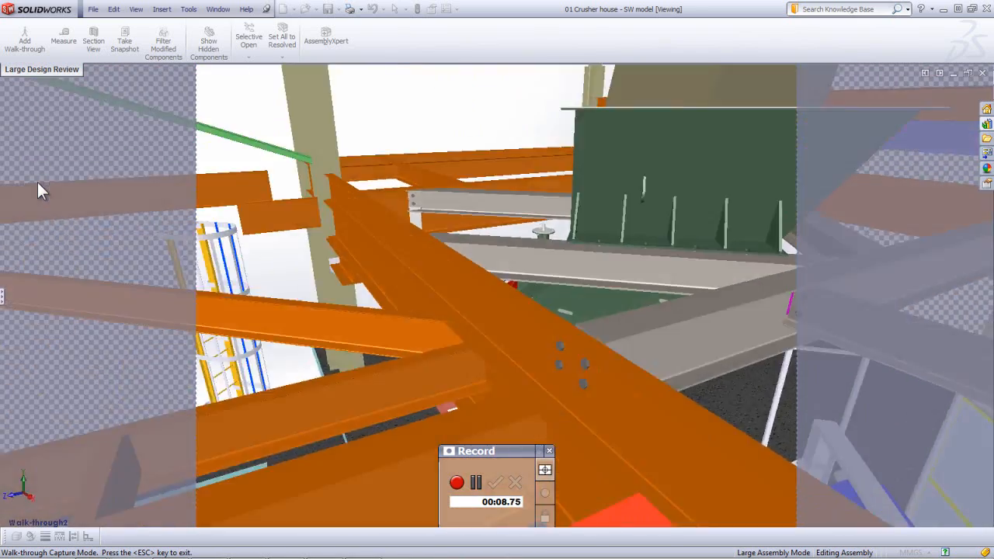
key(Up)
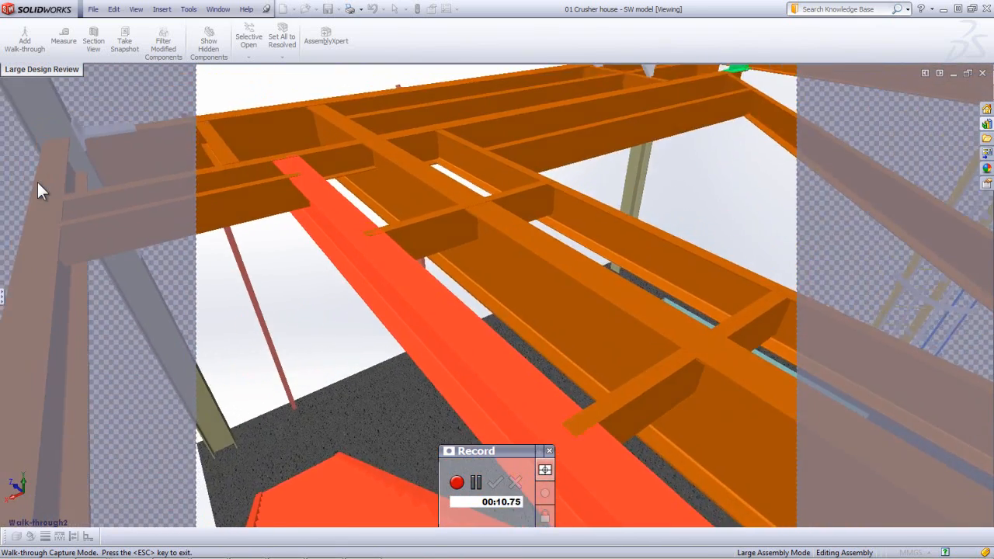
key(Up)
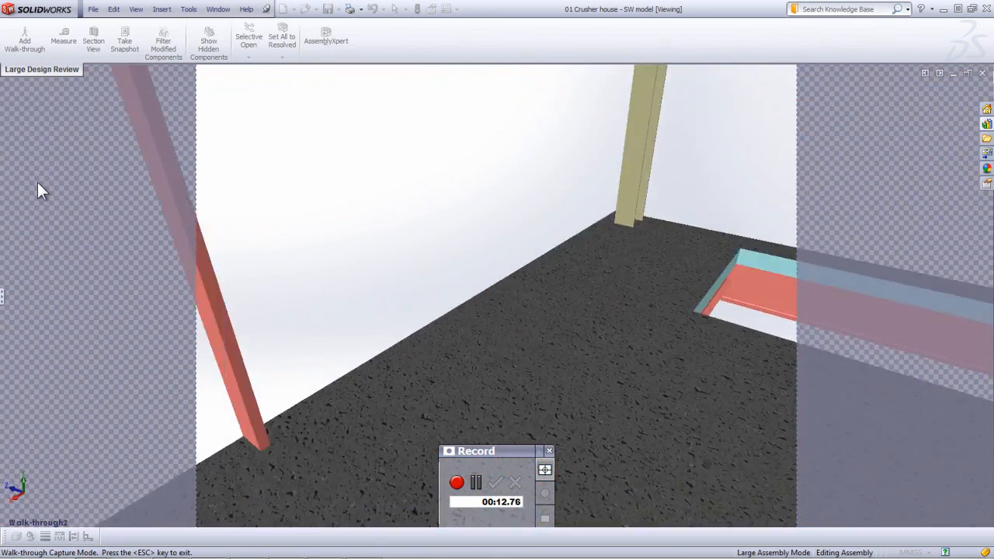
key(Right)
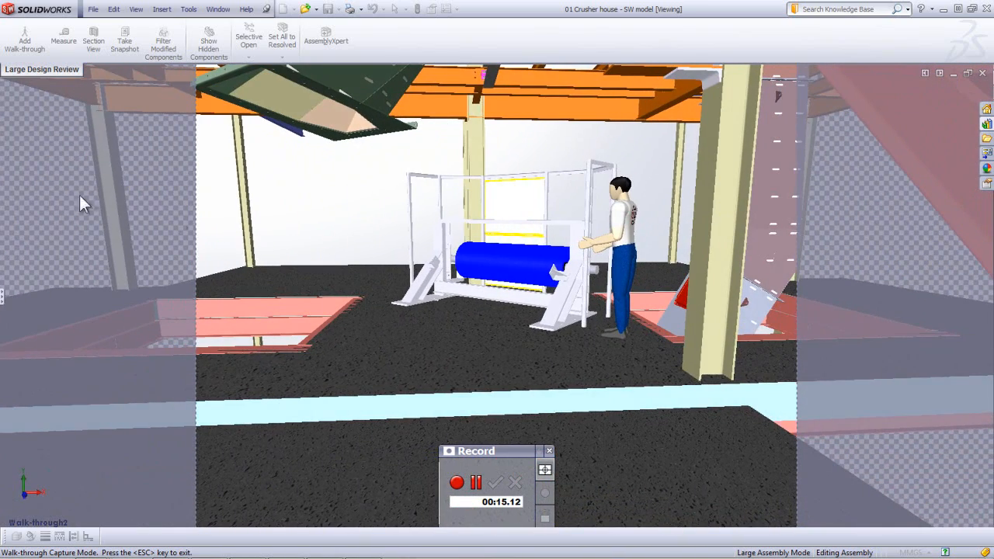
click(549, 451)
click(7, 119)
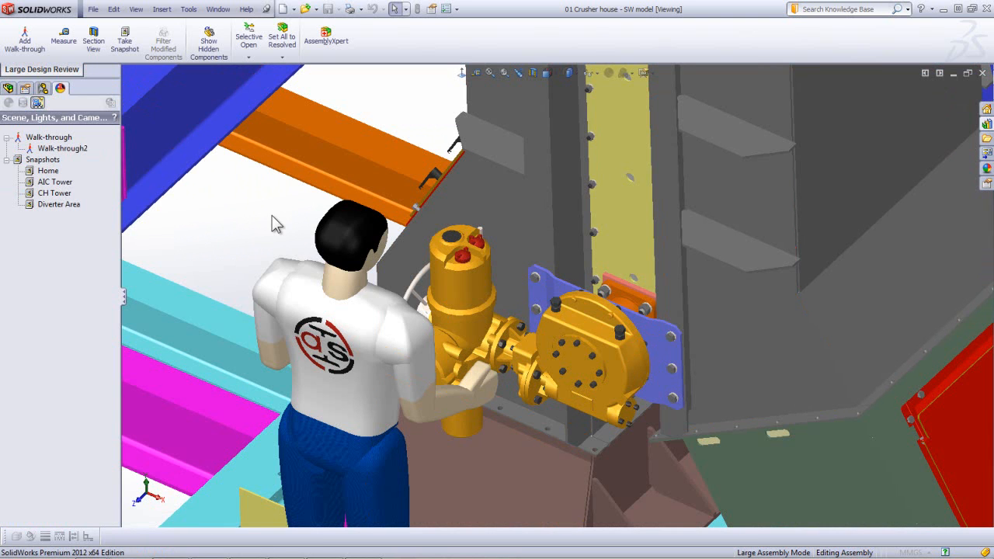
click(7, 137)
click(7, 149)
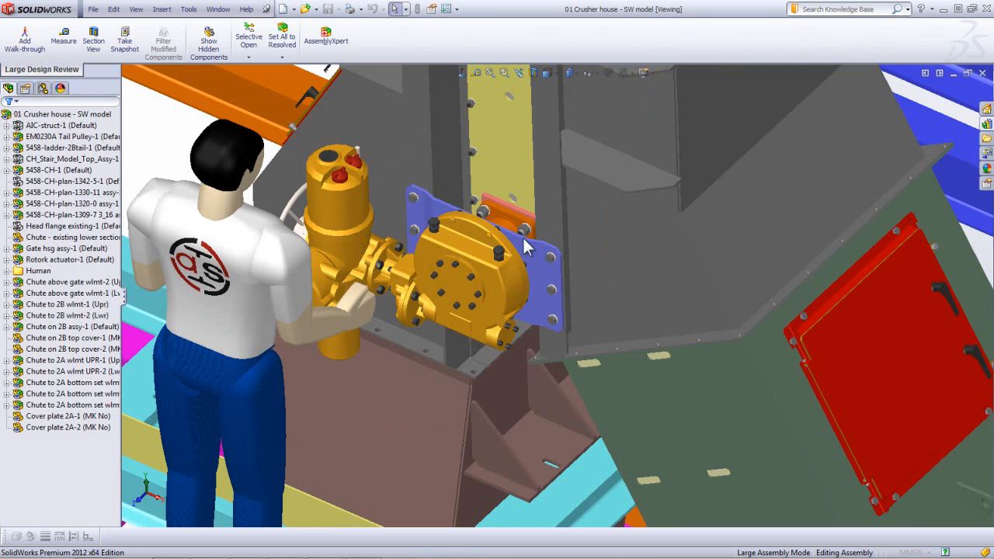
- Open the Rotork actuator subassembly from the crusher house review and rebuild it
click(85, 259)
click(93, 247)
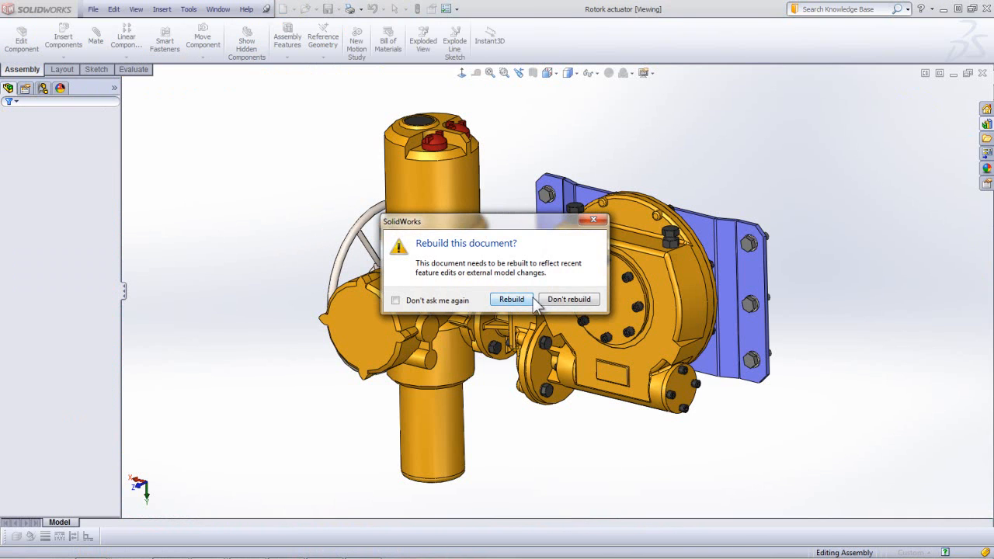
click(519, 302)
- Set the 65 mm dimension on the gate valve mounting plate to 75 mm and deselect the plate
middle_drag(752, 351, 763, 426)
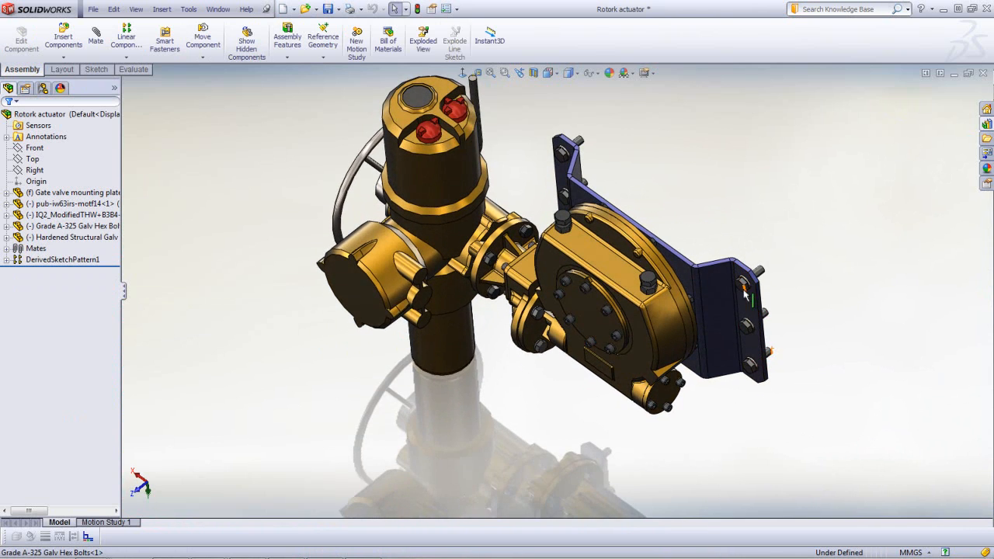
scroll(730, 291, down, 3)
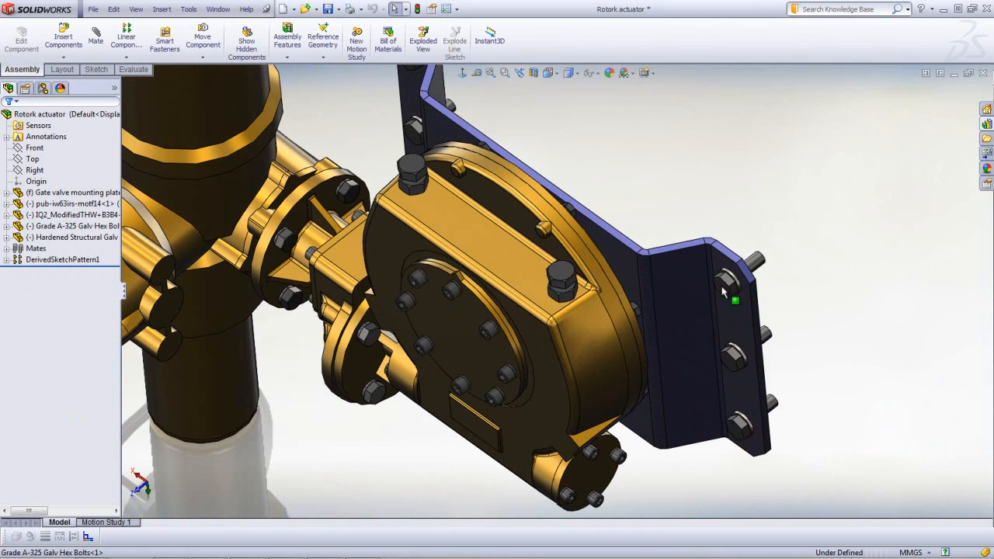
click(679, 268)
scroll(544, 411, up, 3)
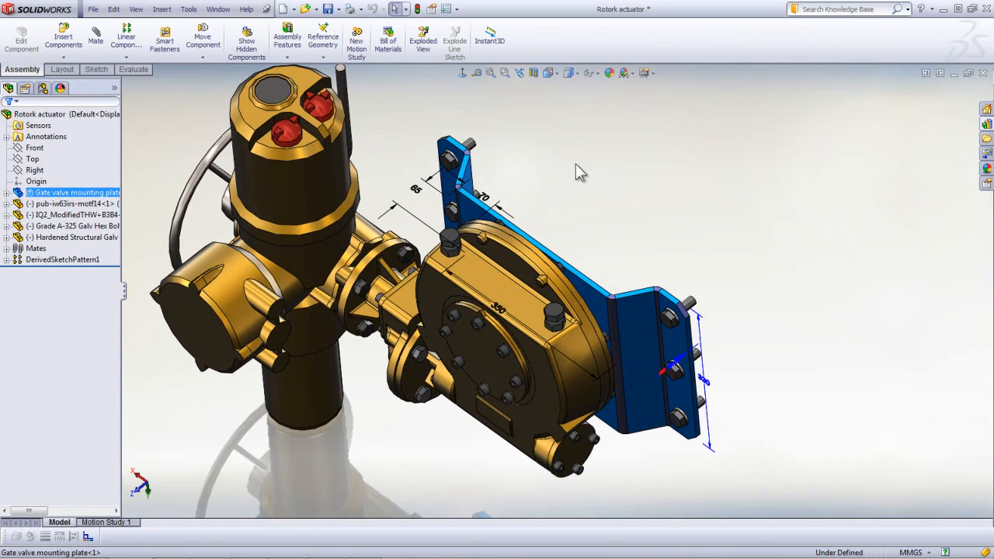
double_click(416, 188)
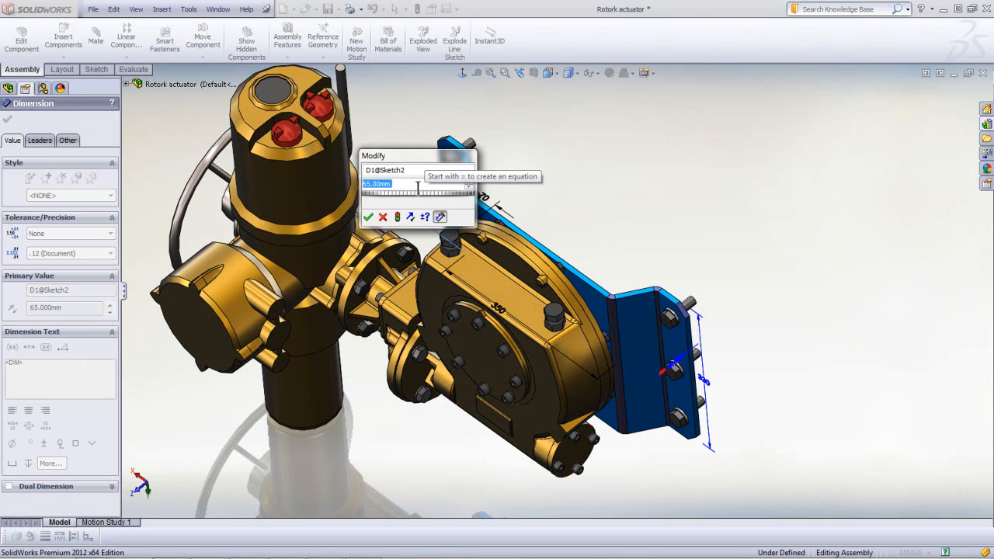
text(75)
click(368, 218)
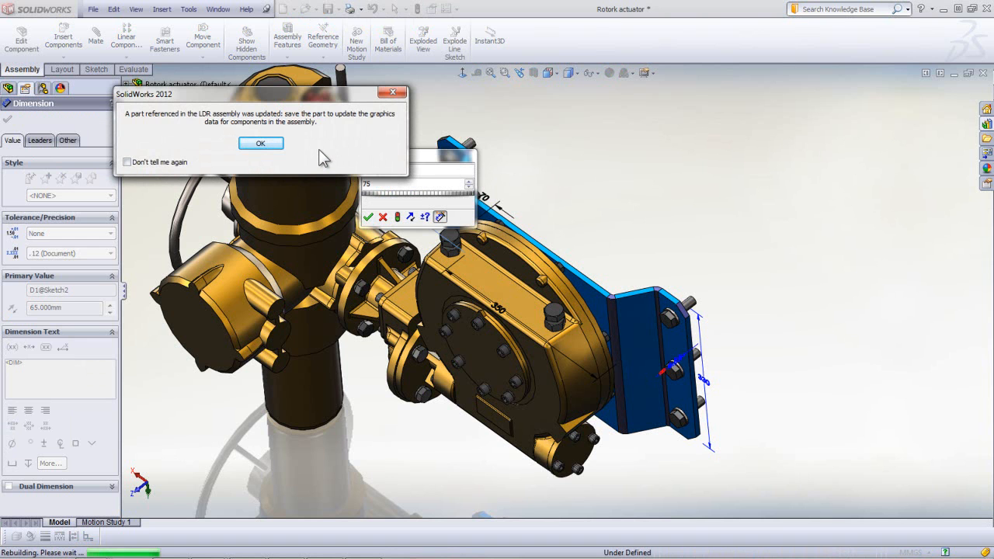
click(262, 145)
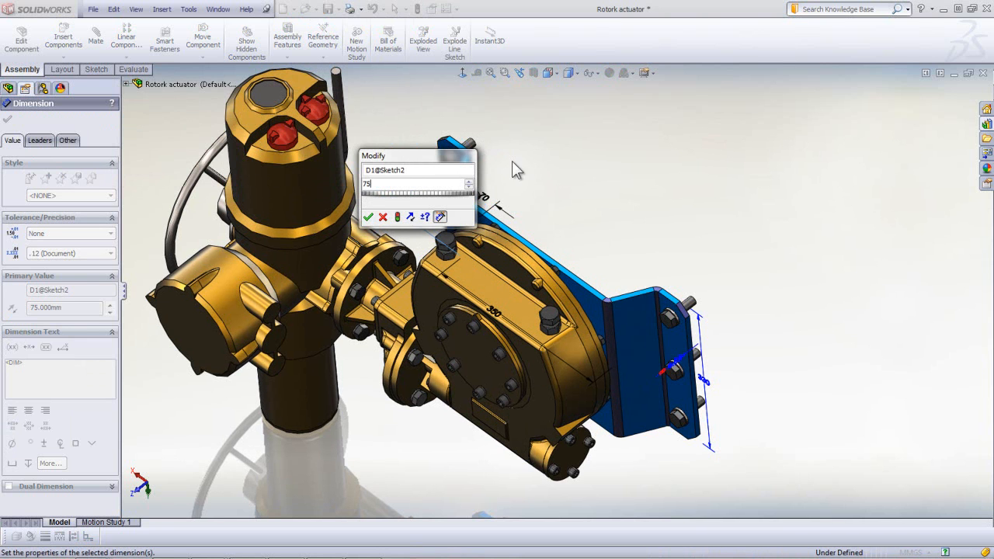
click(368, 217)
click(588, 189)
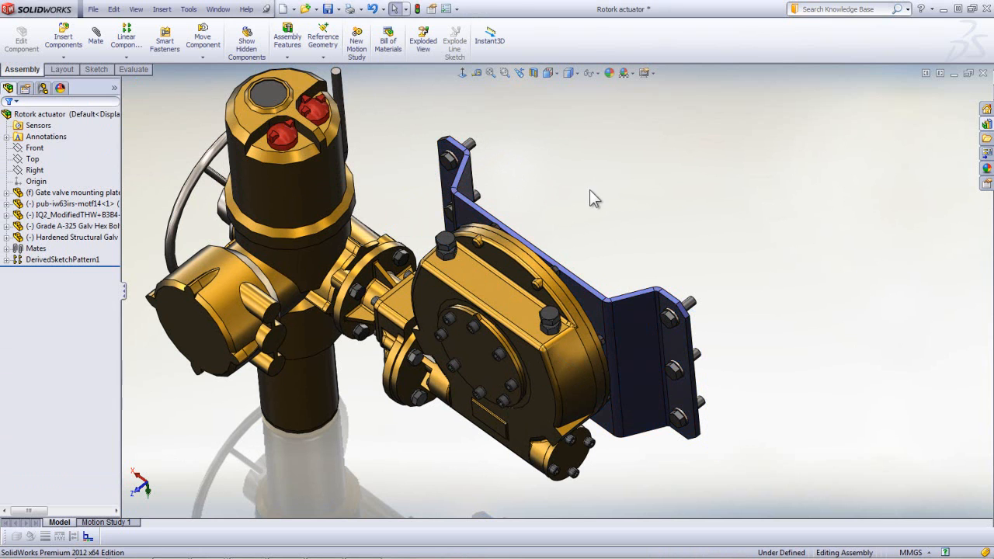
- Save the Rotork actuator assembly, updating the Large Design Review graphics data and the crusher house assembly with the component's graphics
click(328, 9)
click(309, 198)
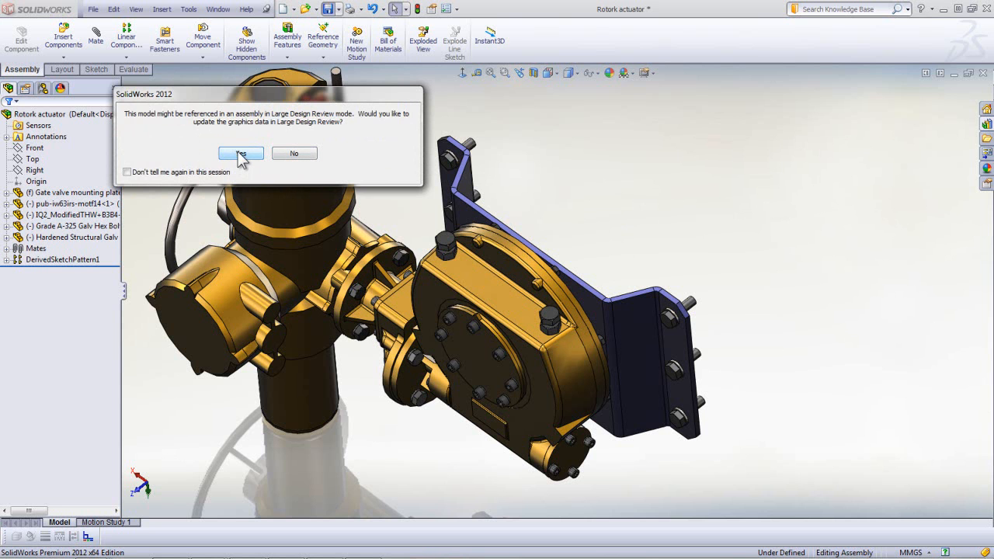
click(241, 154)
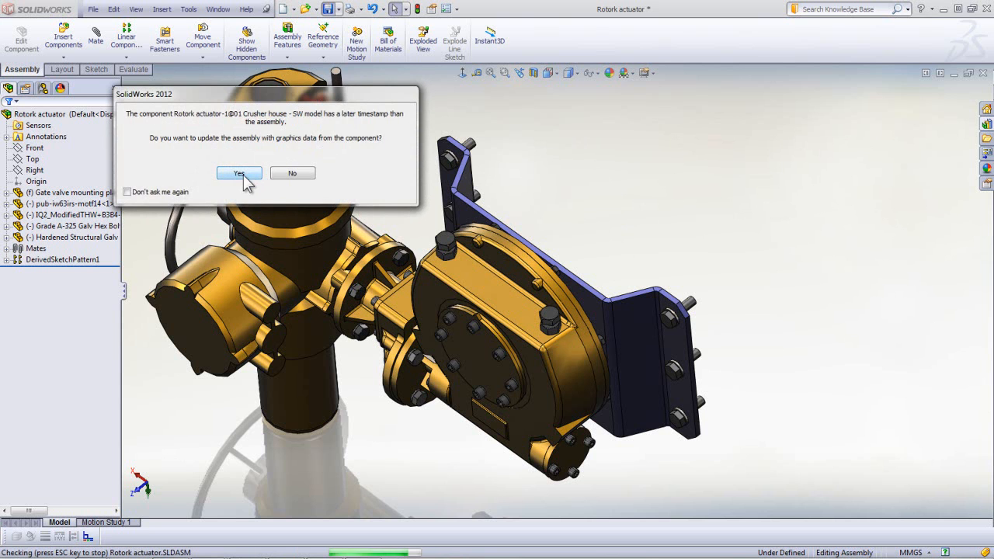
click(241, 174)
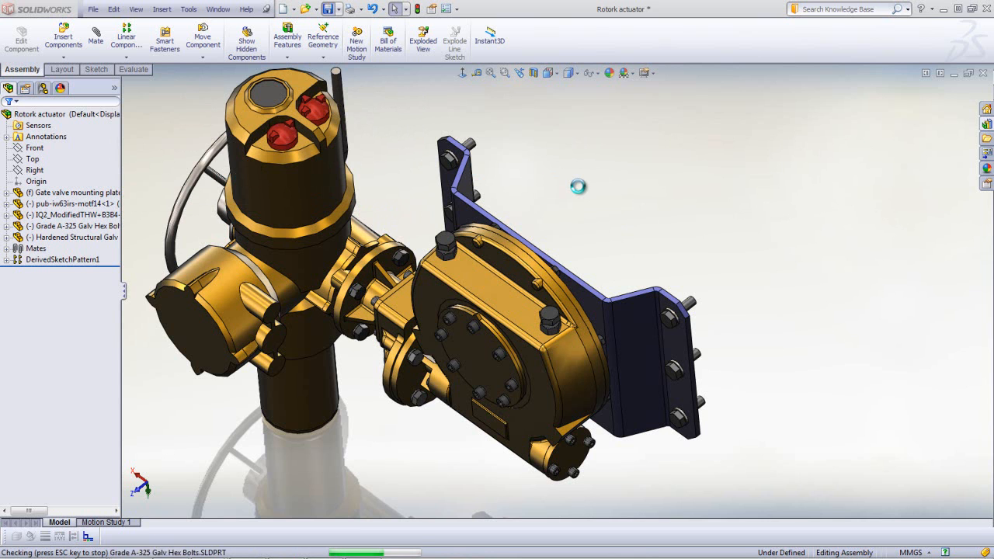
click(266, 144)
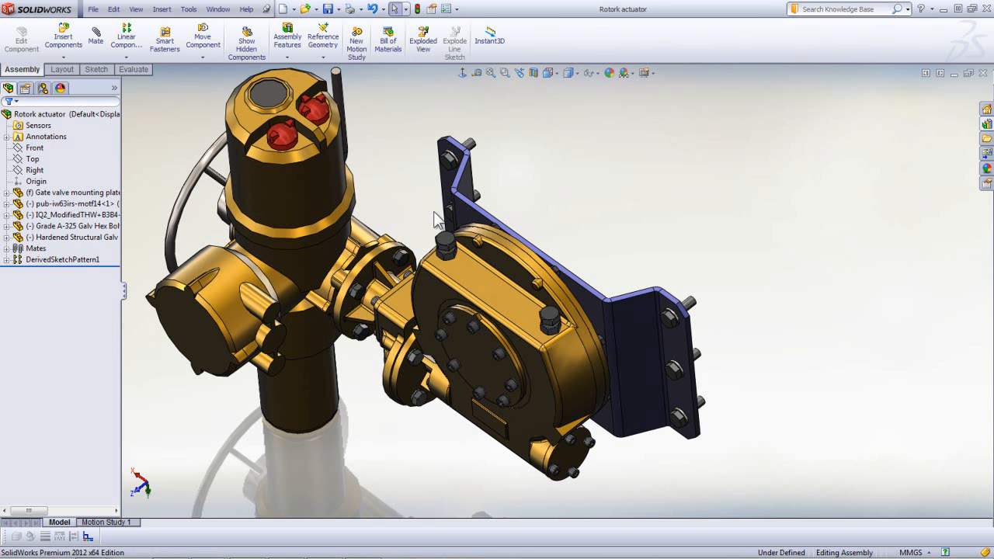
- Switch back to the 01 Crusher house assembly and view the actuator and its mounting plate
click(217, 9)
click(251, 138)
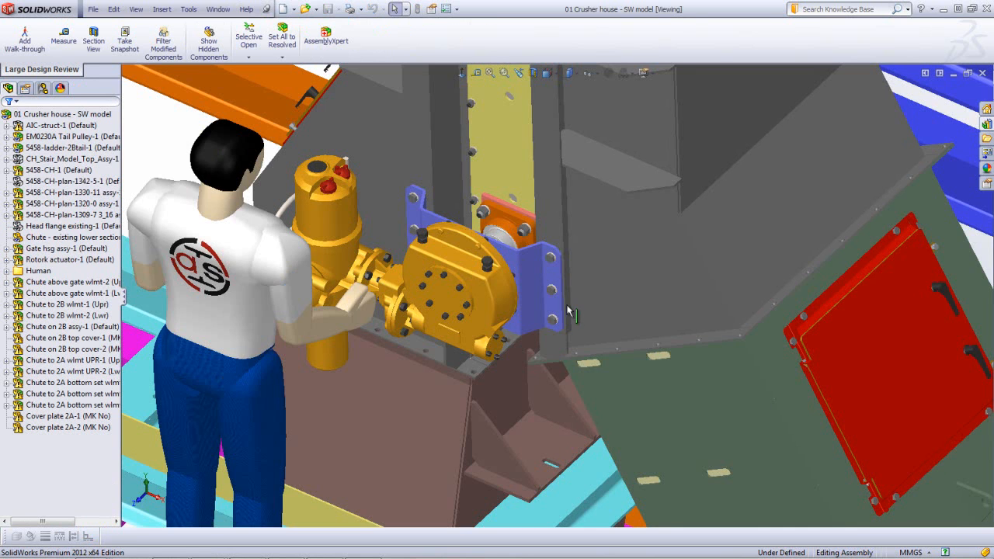
scroll(586, 261, down, 3)
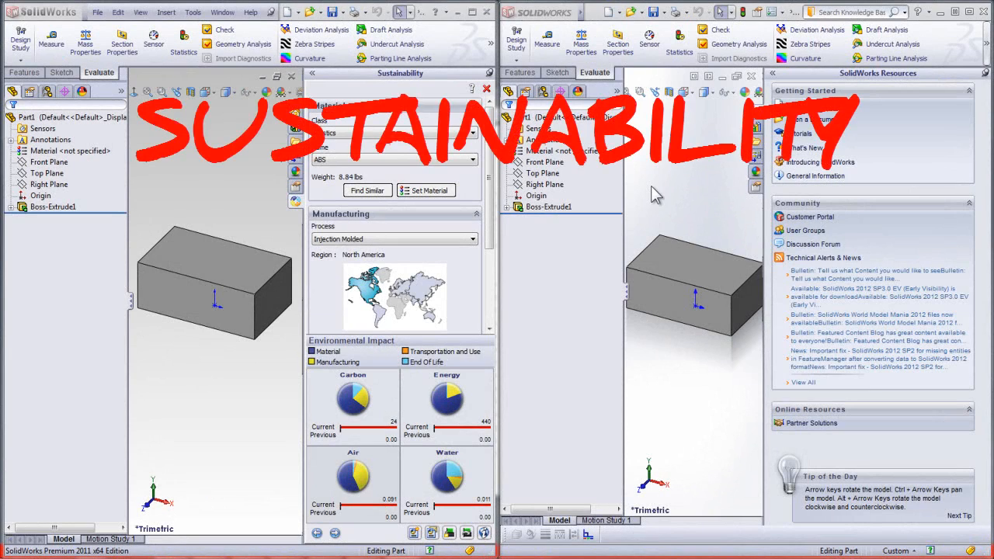
- Start the Sustainability tool for the block part in the SolidWorks 2012 session
click(651, 187)
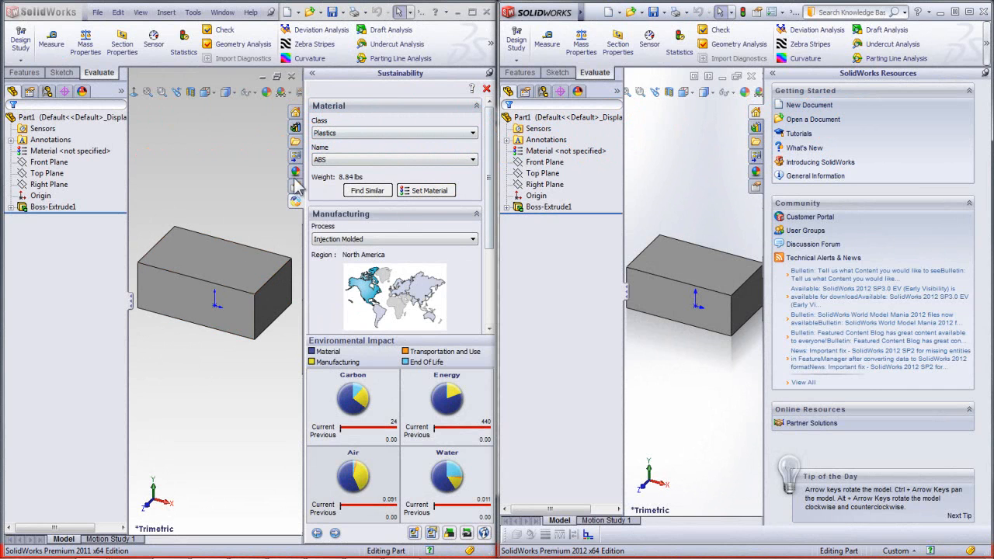
click(987, 48)
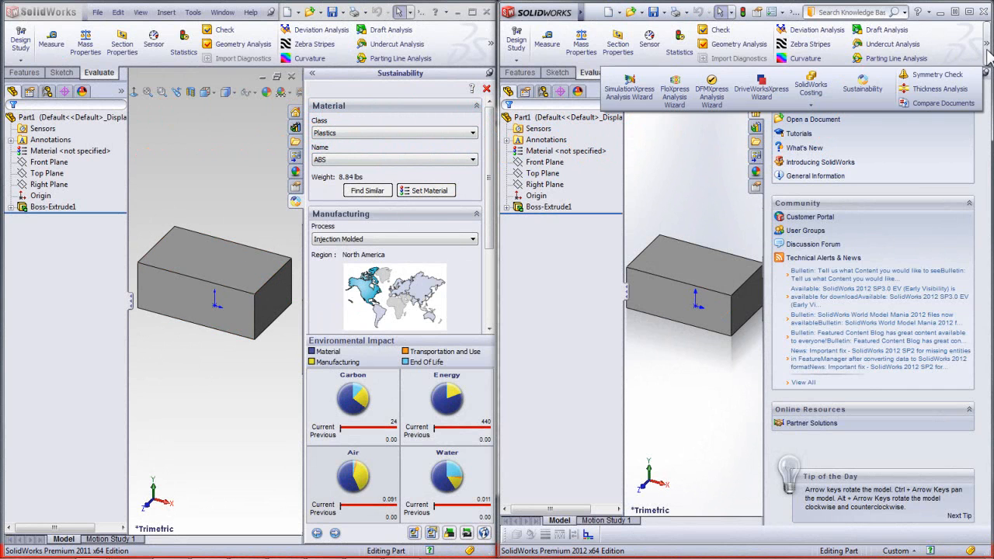
click(865, 89)
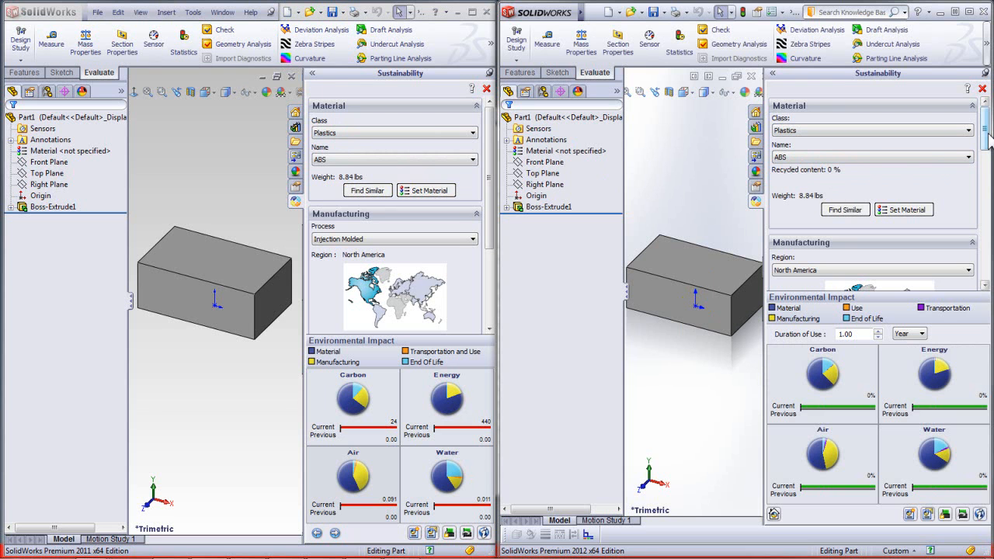
- Set the block's Built to last value to 10 years in the 2012 manufacturing settings
drag(989, 137, 988, 172)
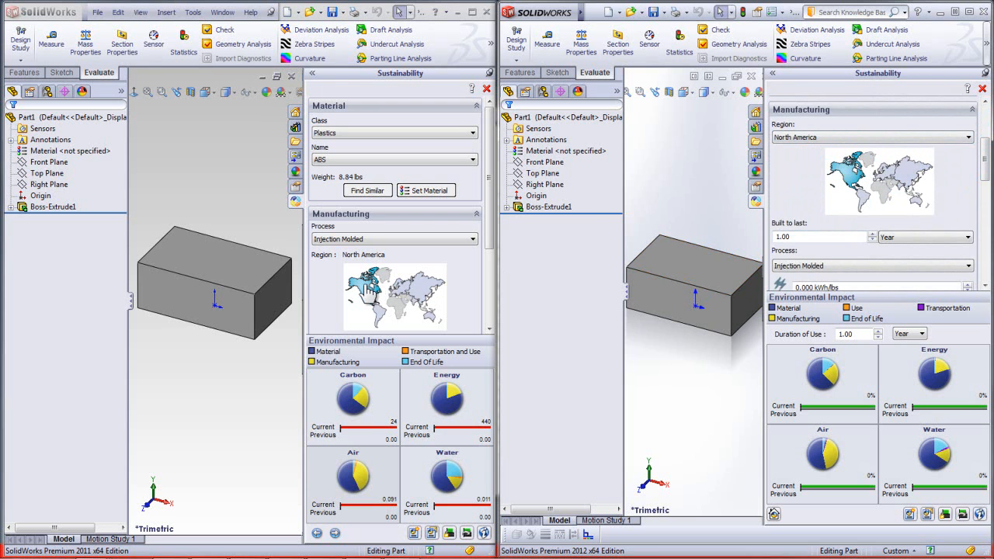
drag(489, 215, 488, 260)
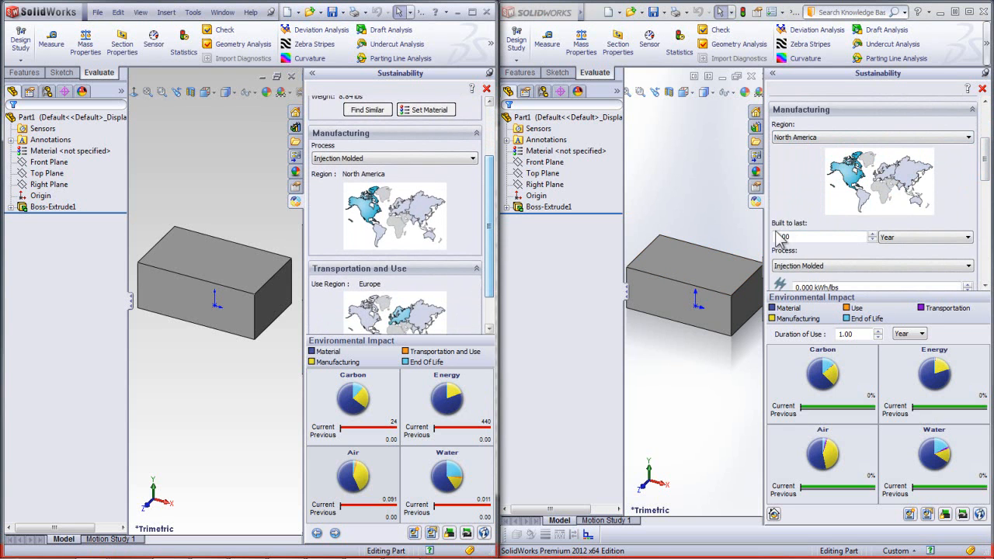
drag(985, 159, 985, 158)
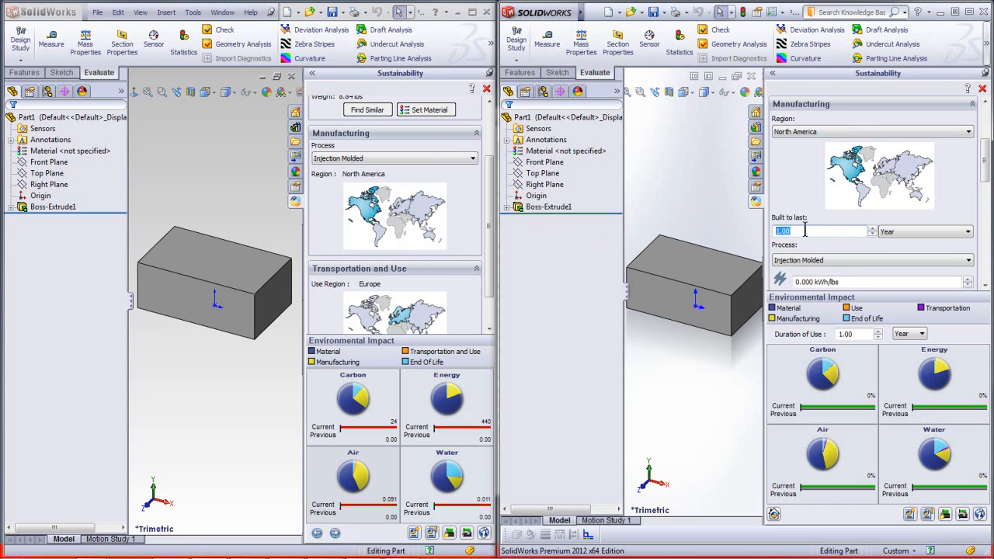
key(Return)
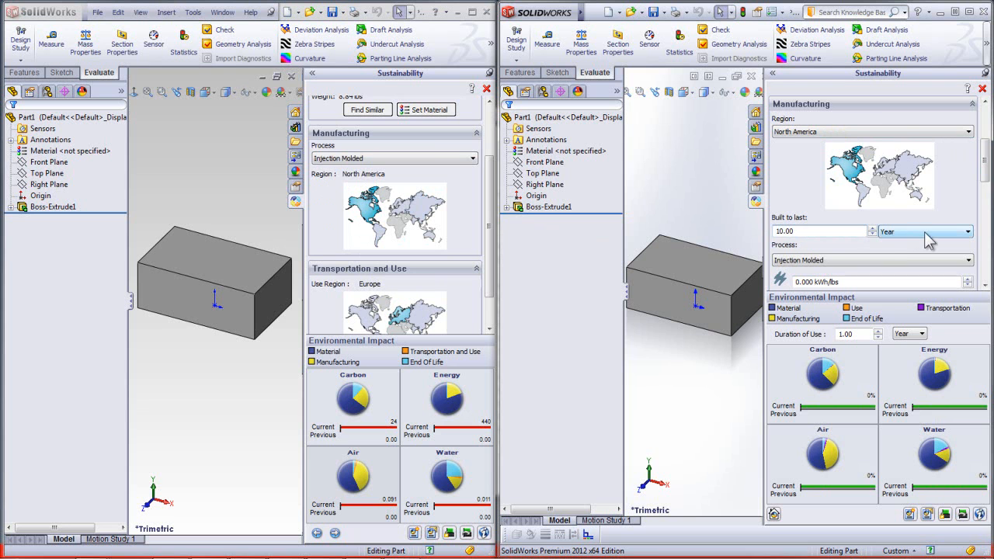
- Add truck transportation over 500 mi to the block's 2012 sustainability study
drag(987, 178, 980, 189)
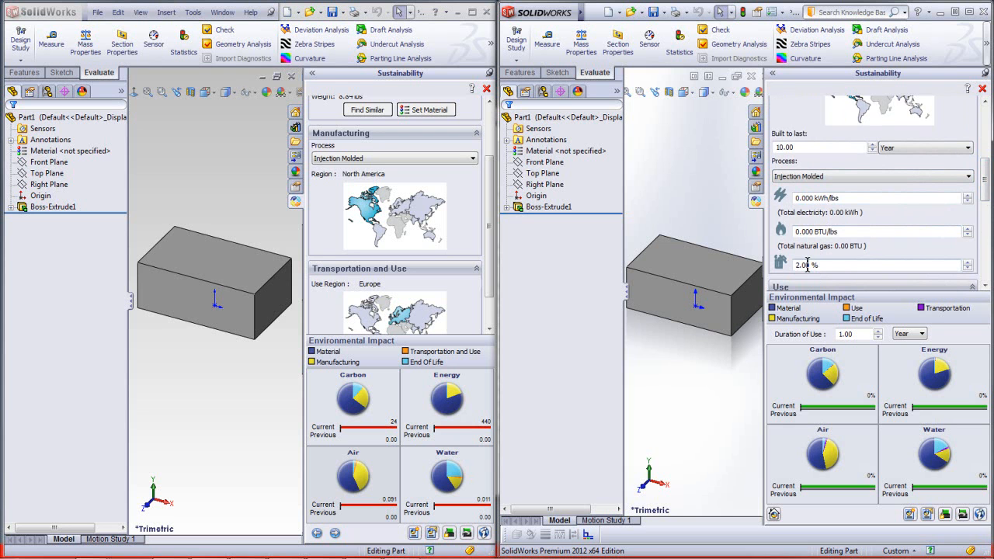
drag(985, 194, 985, 234)
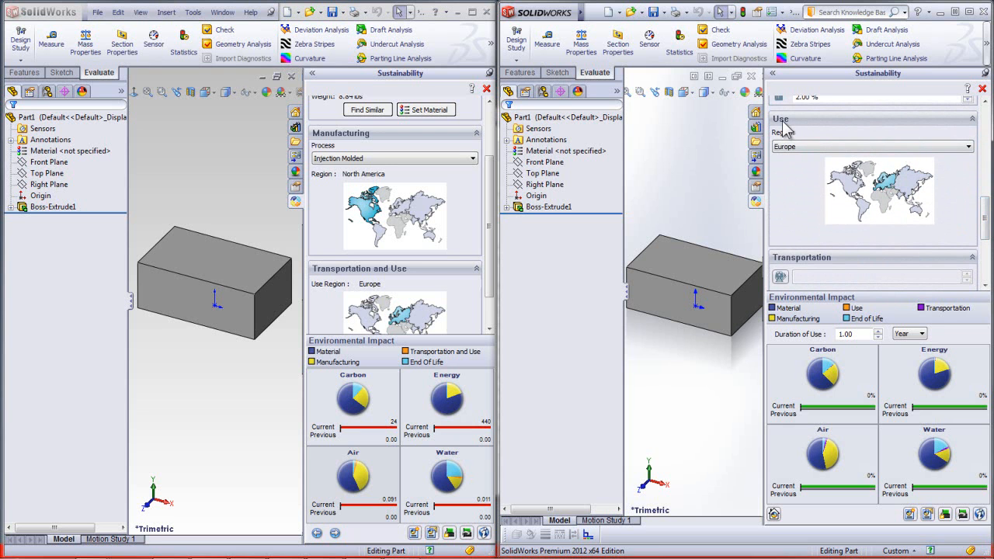
scroll(494, 236, down, 1)
scroll(494, 237, down, 2)
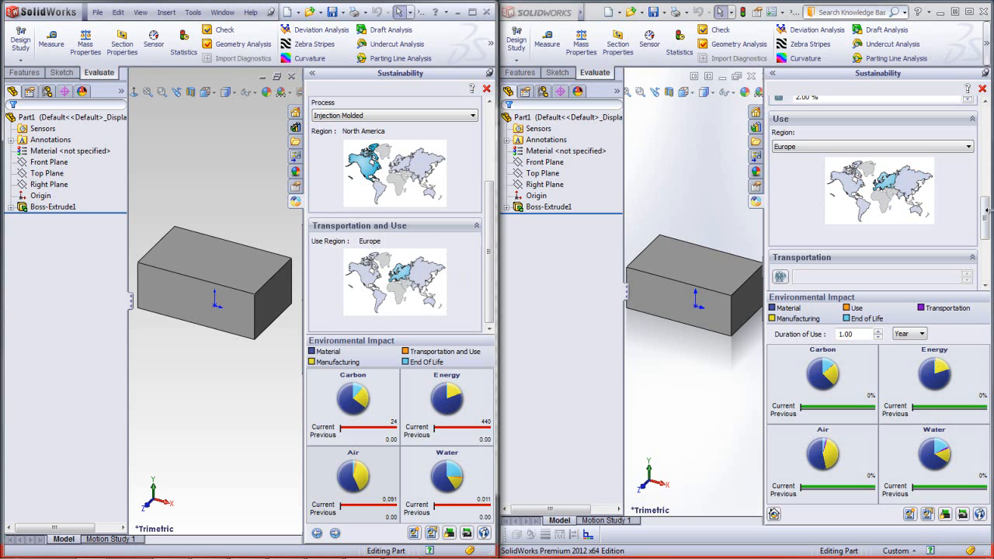
mouse_move(987, 218)
mouse_down()
mouse_move(987, 241)
mouse_move(985, 221)
mouse_up()
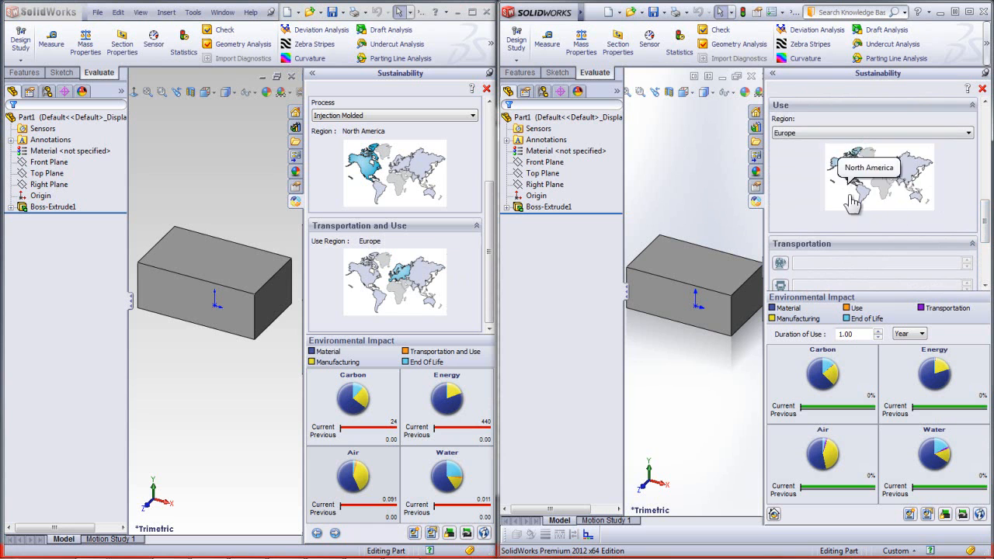
drag(985, 219, 987, 250)
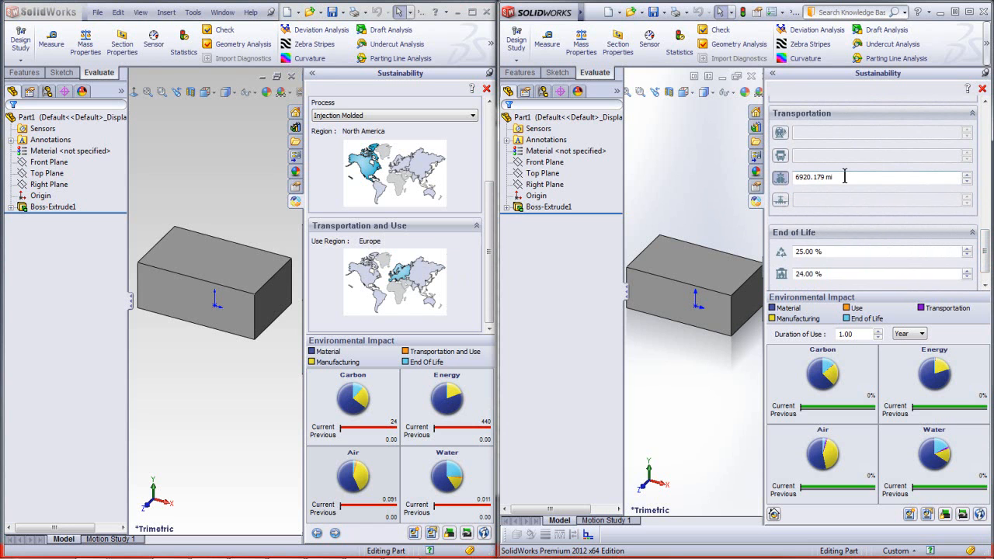
click(781, 155)
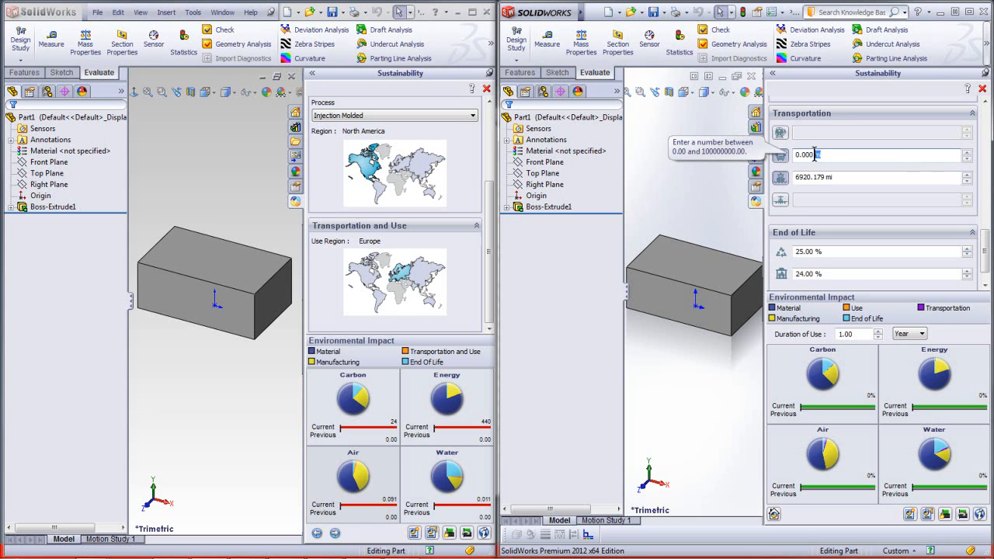
drag(806, 156, 789, 156)
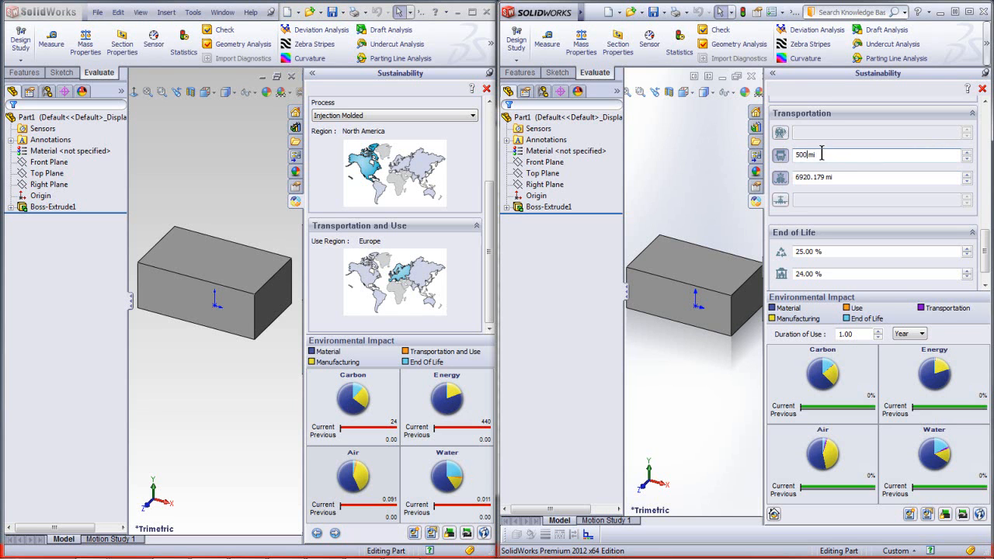
click(854, 180)
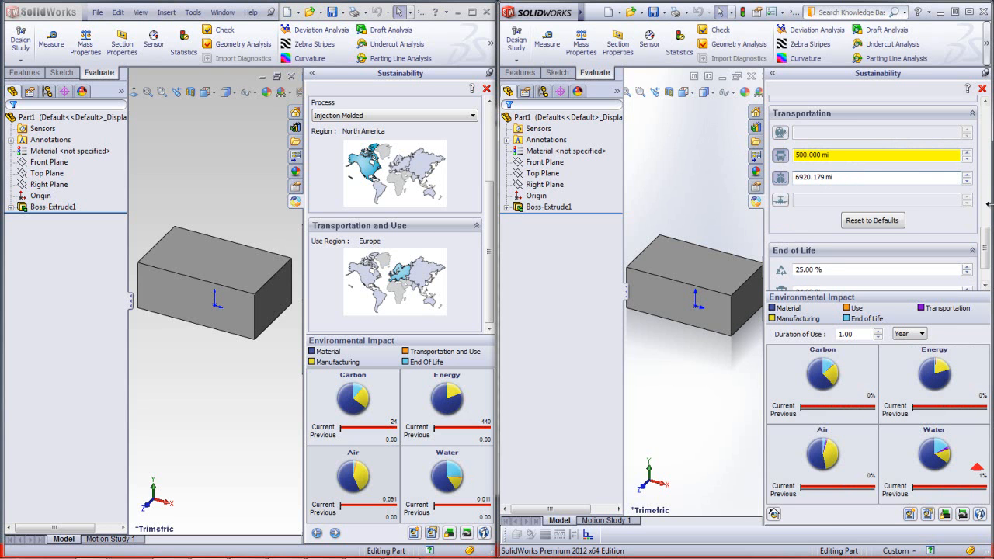
- Examine the End of Life settings in the 2012 study and compare them with the 2011 sustainability options
drag(989, 248, 988, 268)
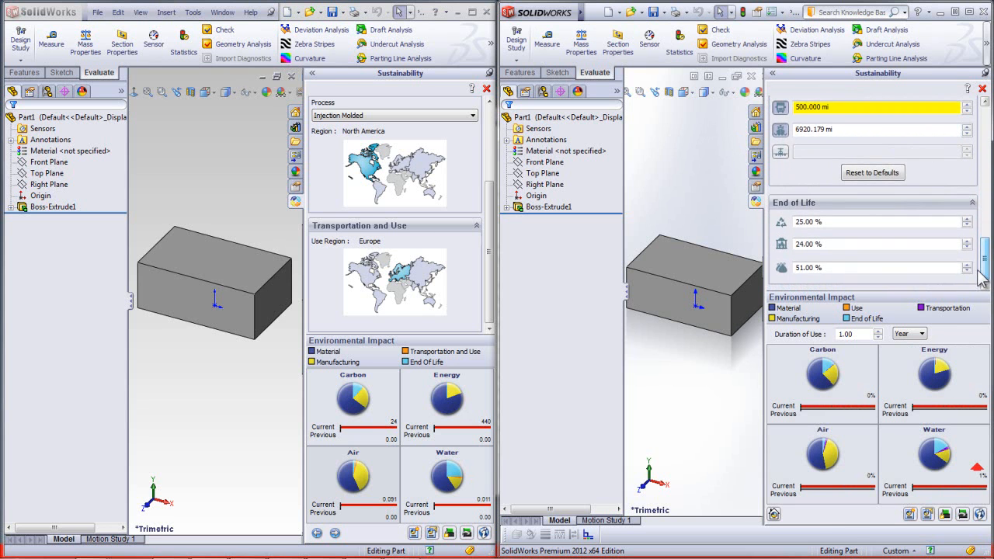
click(492, 247)
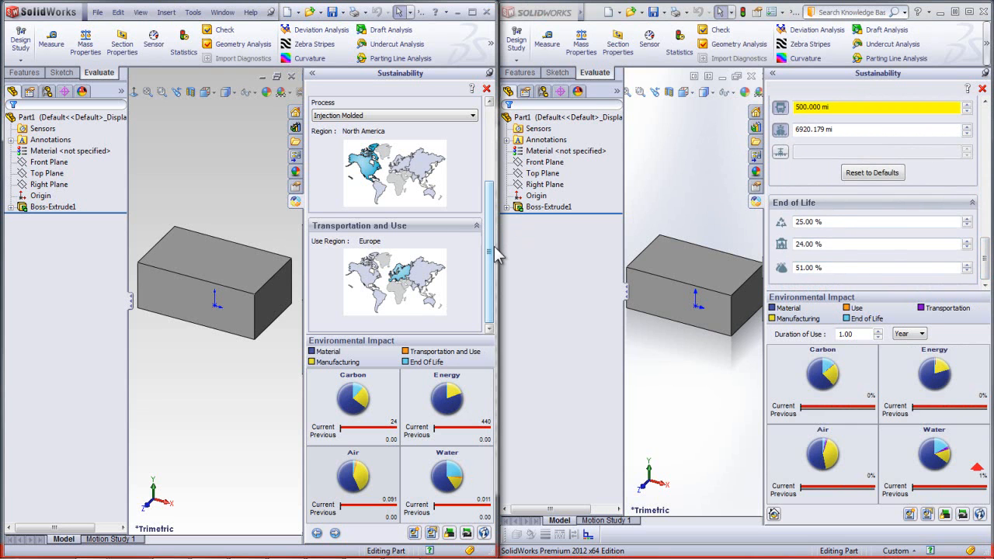
mouse_move(359, 392)
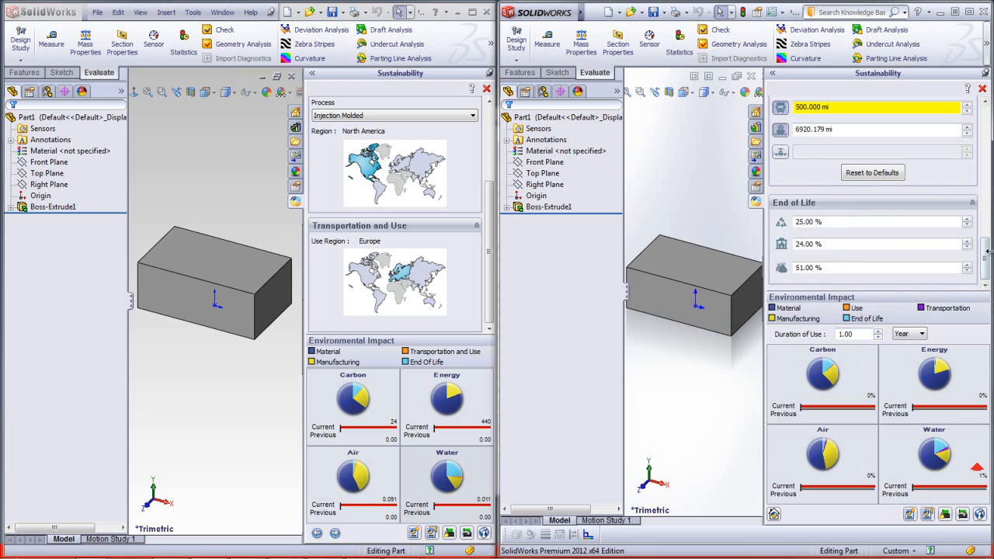
- Look through the time units available for the Duration of Use, keeping it on Year
drag(986, 261, 984, 177)
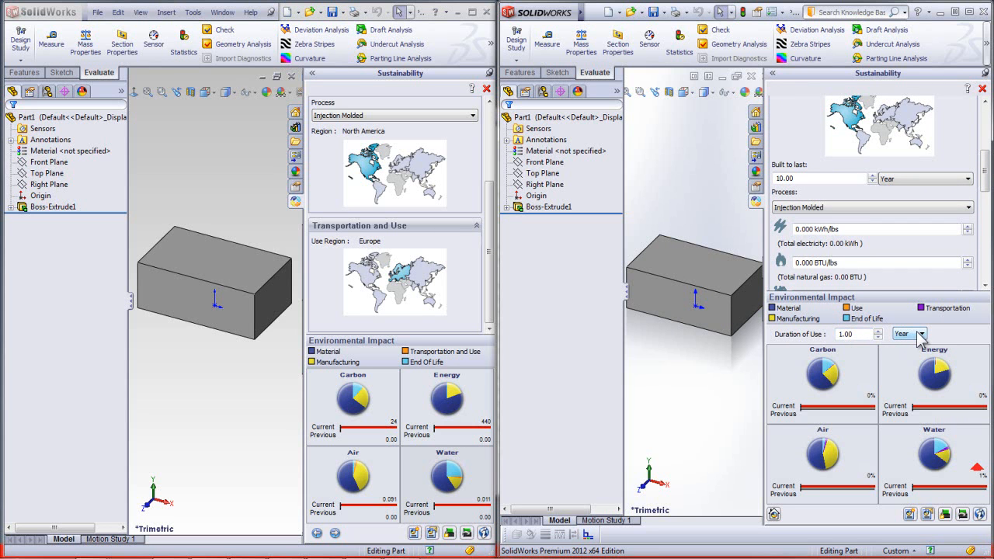
click(919, 334)
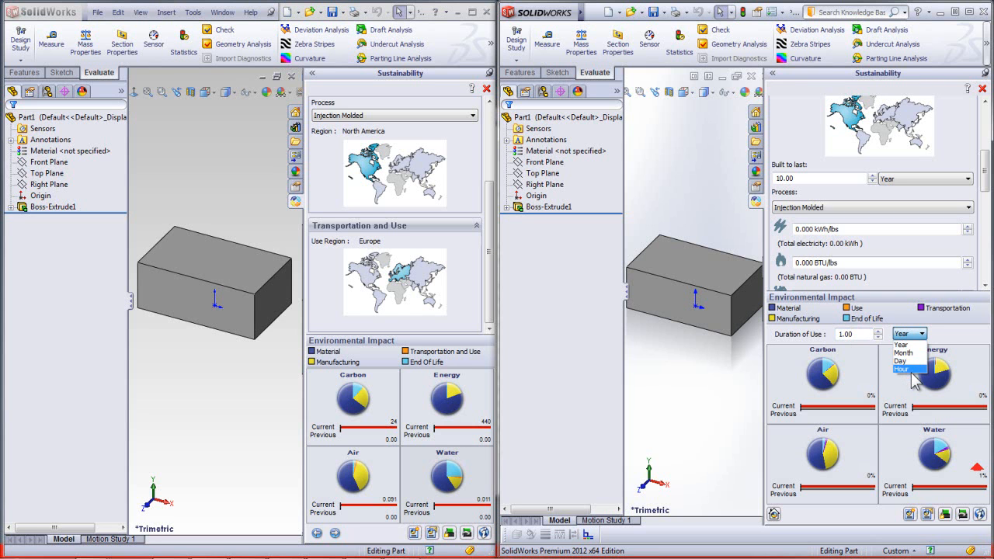
click(936, 334)
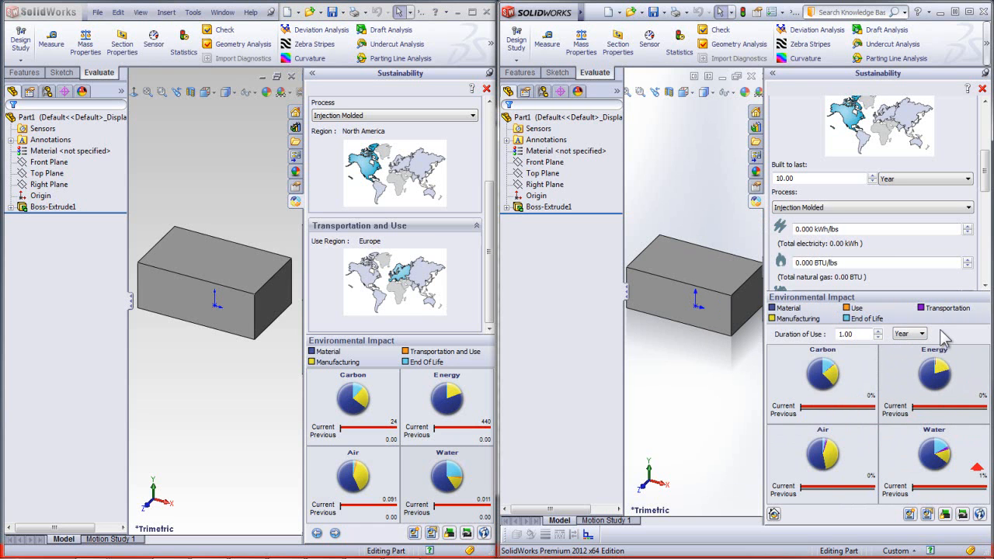
- Compare the environmental impact categories between versions and view the Carbon and Energy breakdowns in the 2011 study
mouse_move(815, 310)
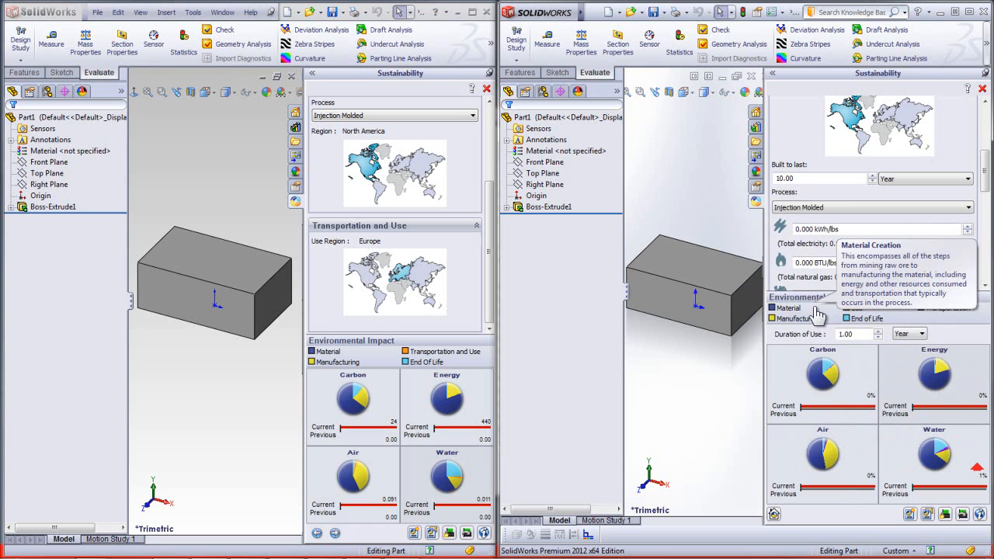
mouse_move(937, 311)
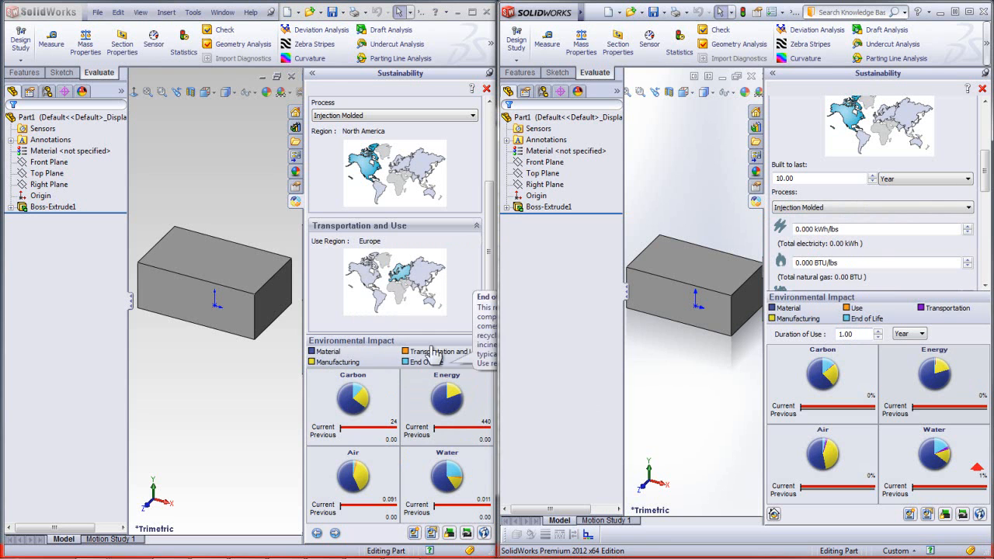
click(350, 398)
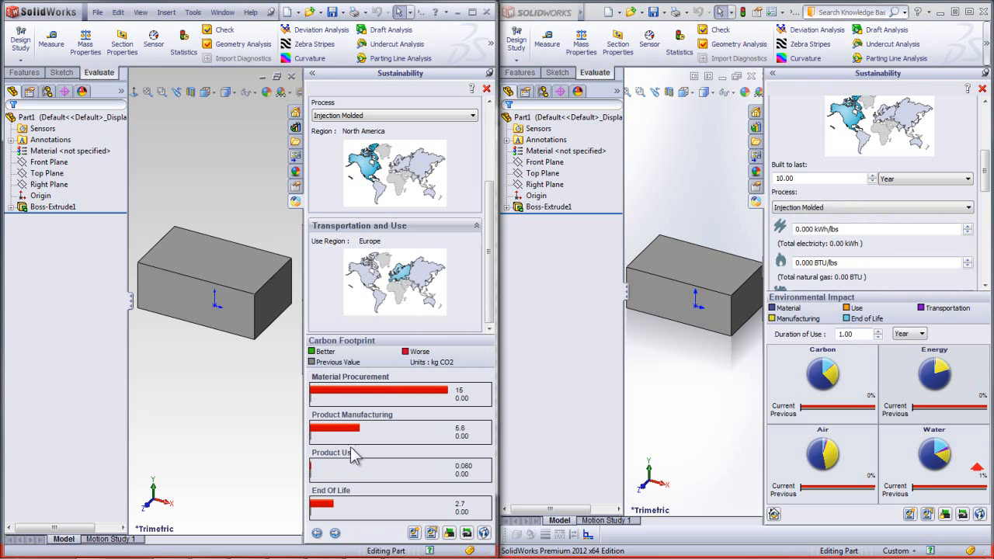
click(317, 533)
click(439, 409)
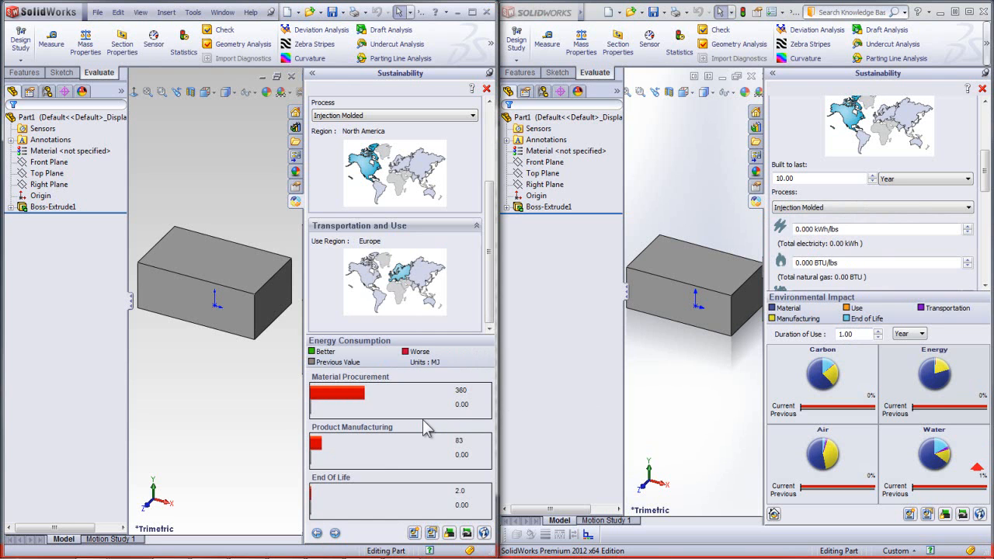
click(317, 533)
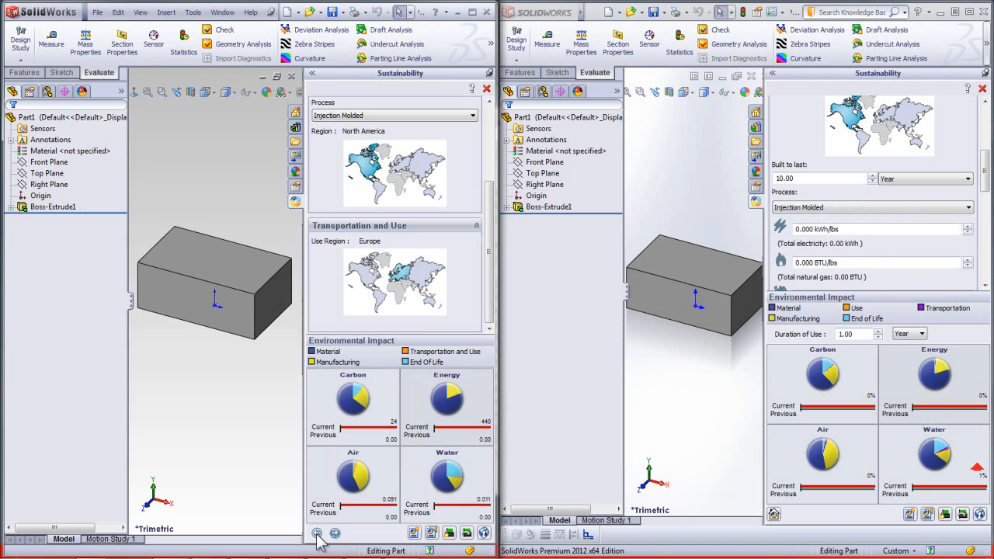
- Page through the remaining impact breakdowns in the 2011 study, including Air Acidification and Water Eutrophication, and return to the overview
mouse_move(438, 473)
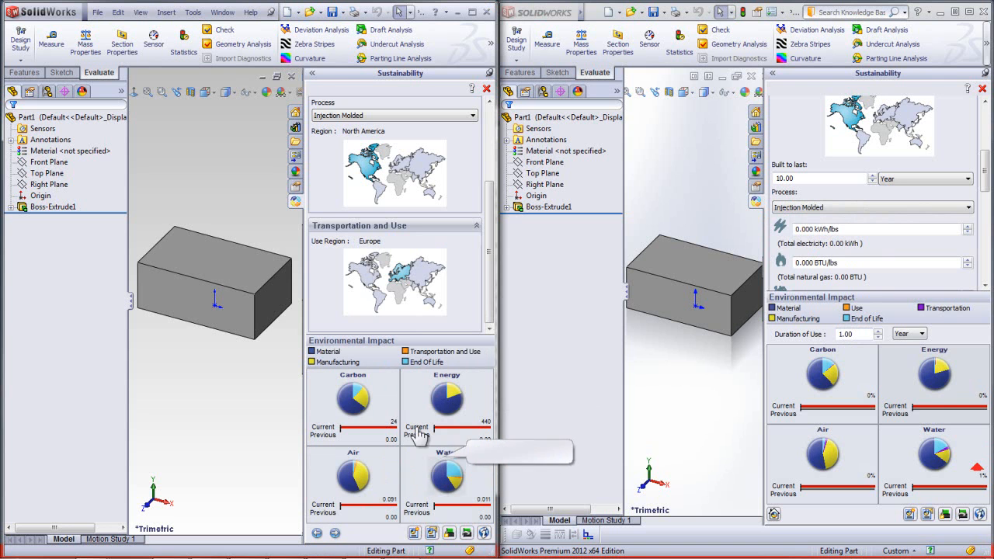
click(317, 533)
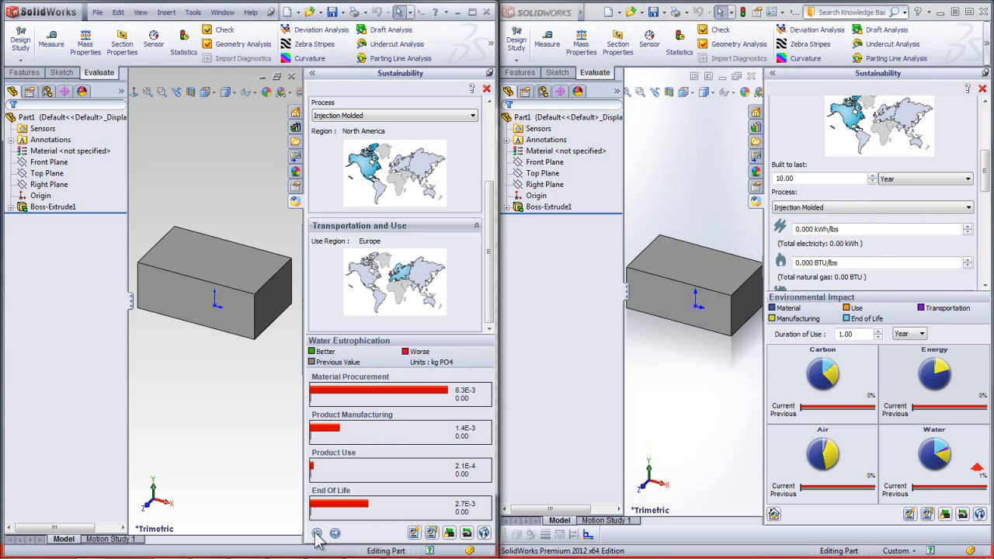
click(334, 533)
click(334, 533)
click(334, 534)
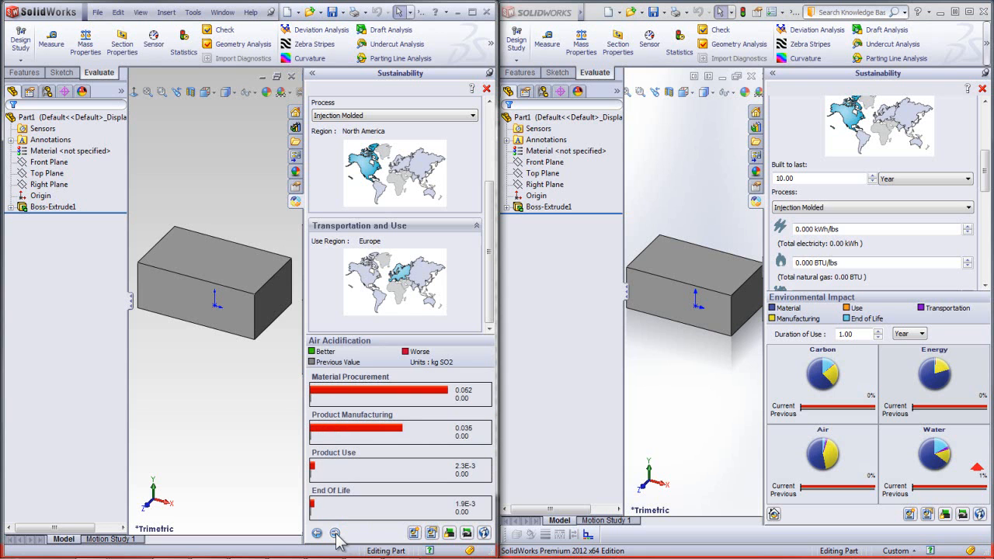
click(334, 534)
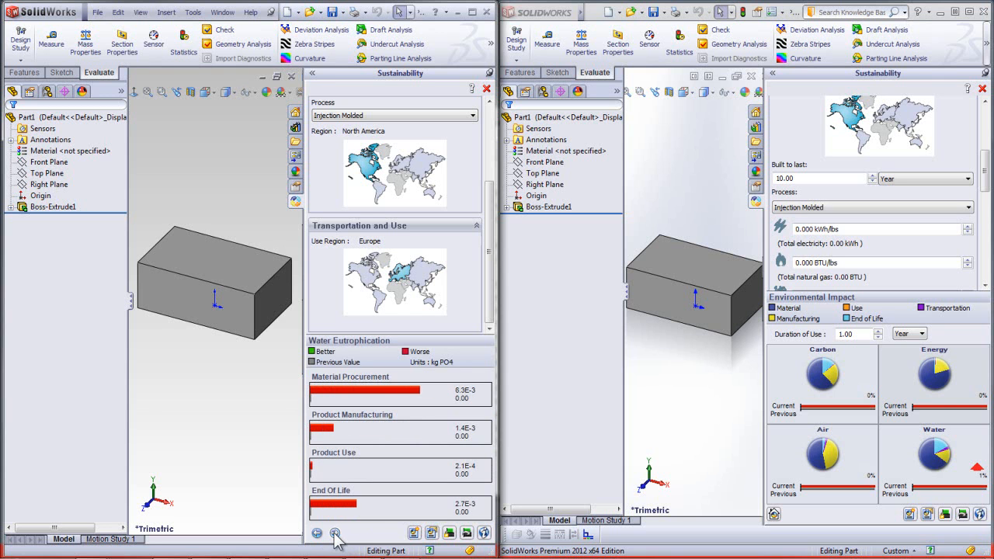
click(335, 534)
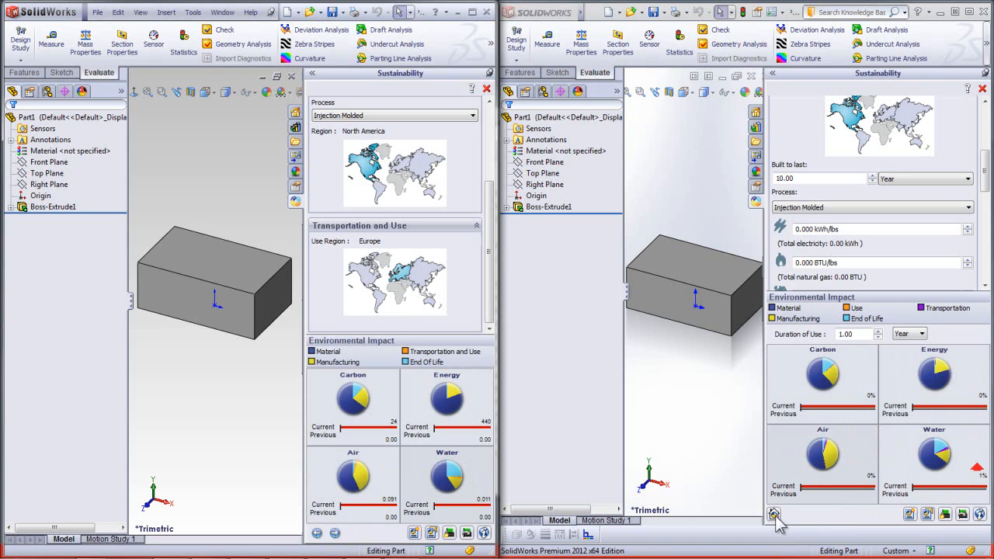
- View the Air, Water and Energy impact breakdowns in the 2012 study, returning to the overview after each
click(817, 442)
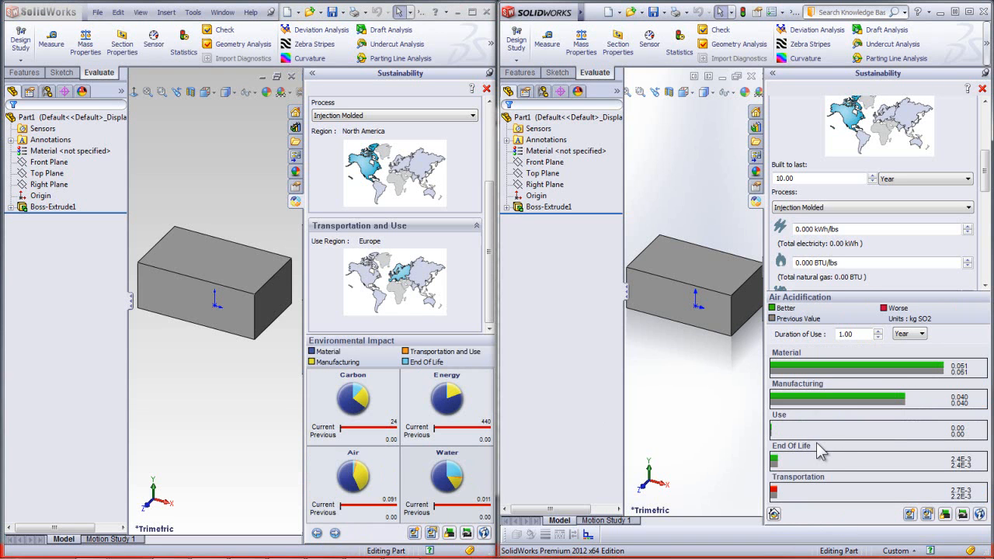
click(774, 515)
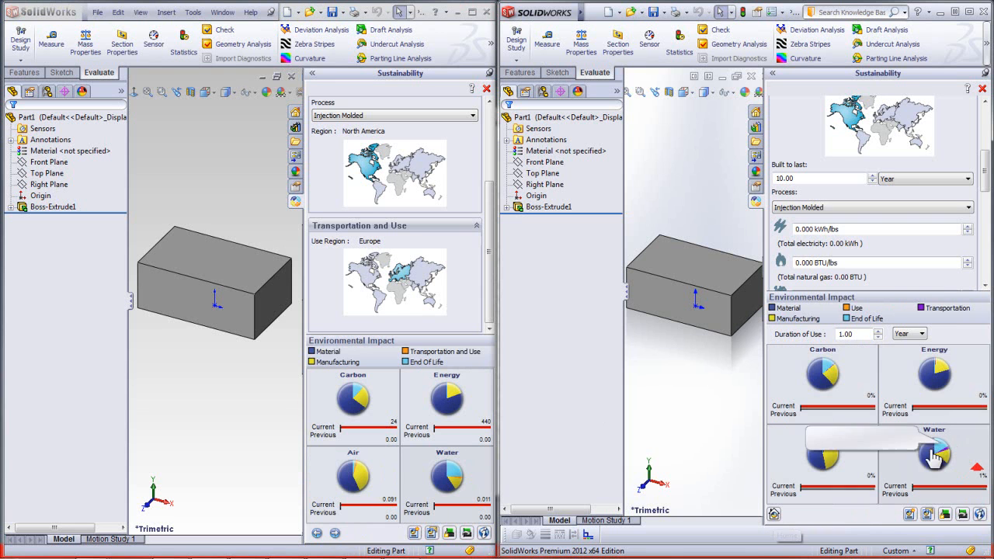
click(940, 456)
click(775, 515)
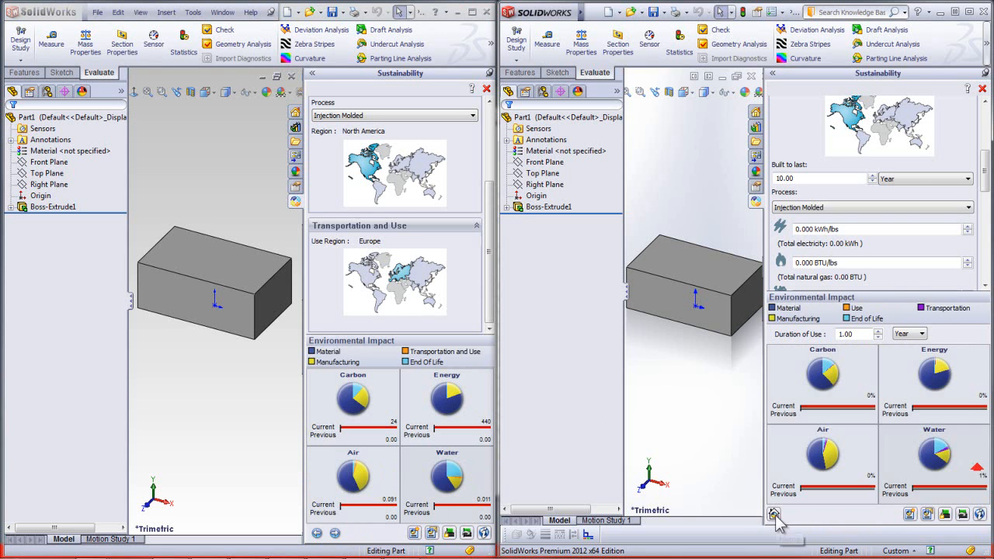
click(942, 386)
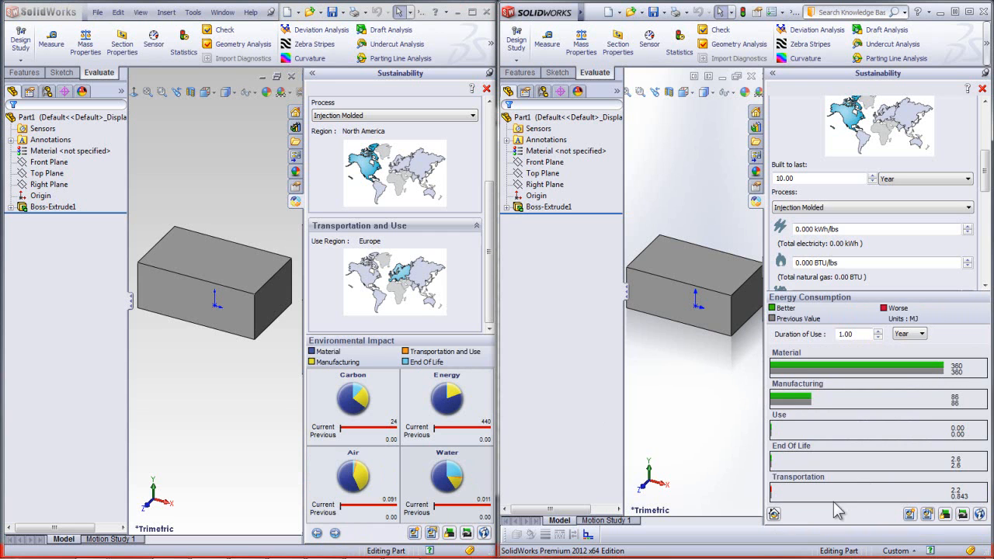
click(774, 514)
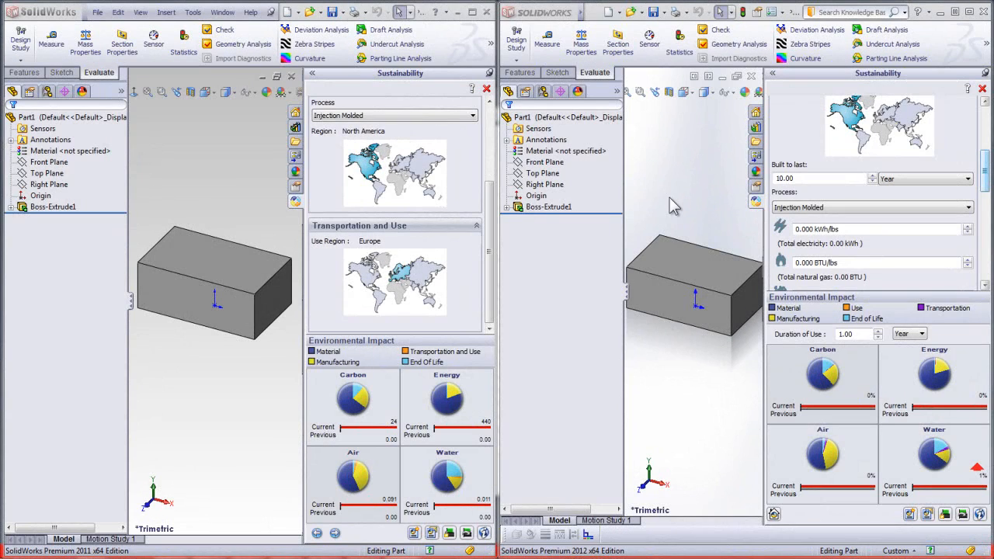
- Open the material editor for the 2012 block and collapse the SolidWorks Materials library
right_click(568, 152)
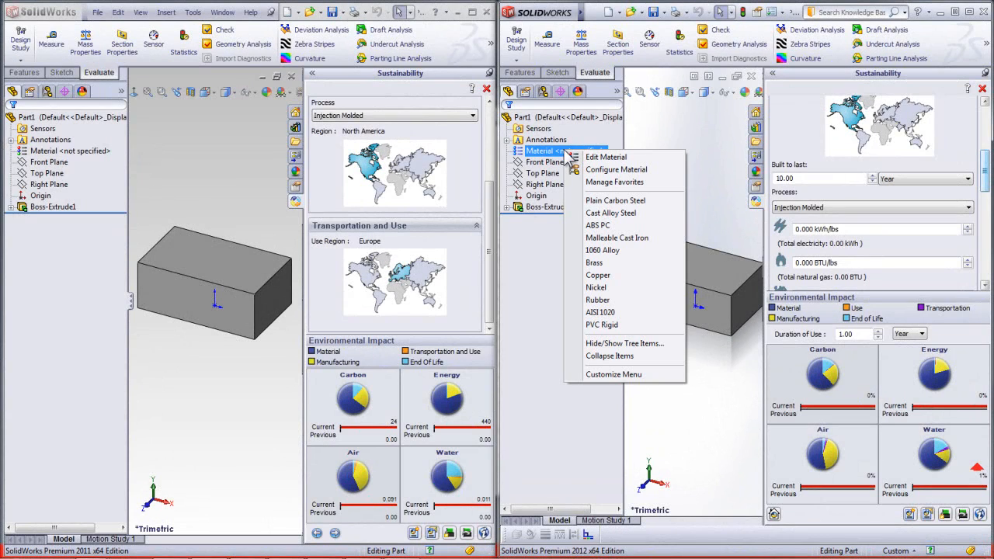
click(594, 157)
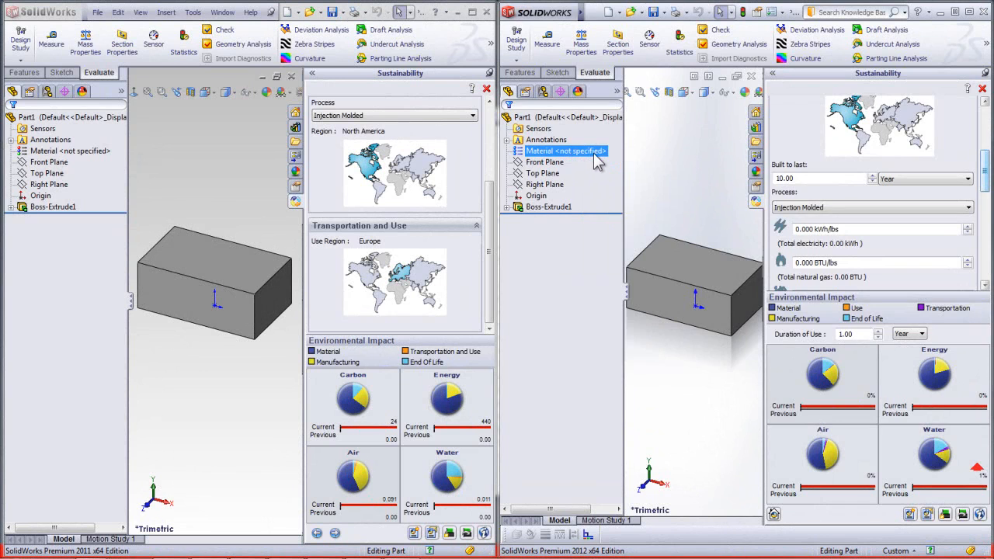
drag(652, 104, 526, 68)
click(398, 198)
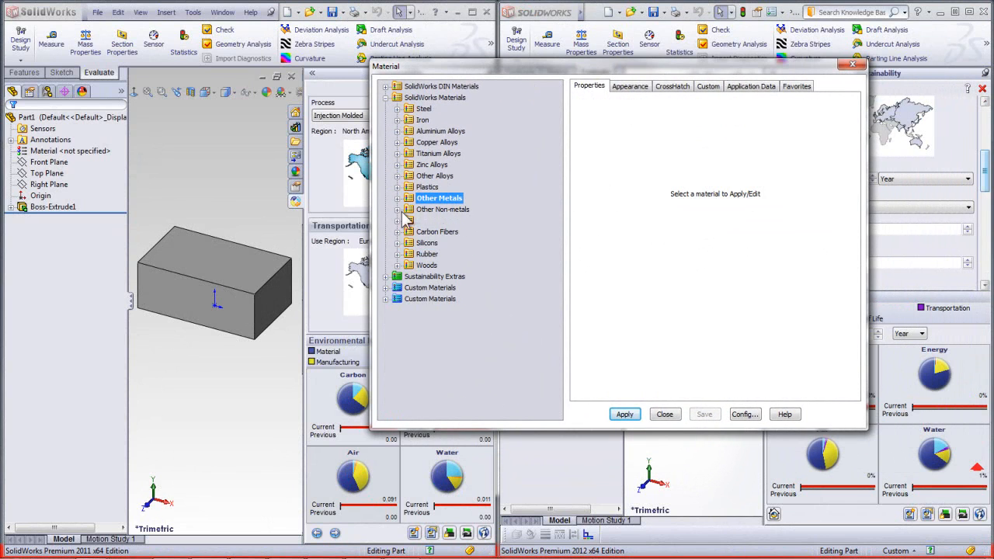
click(385, 97)
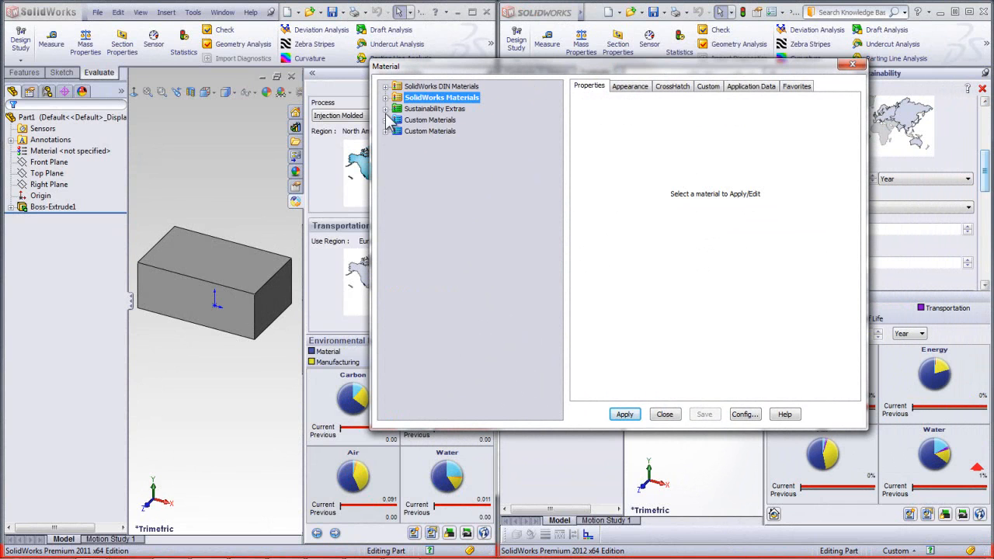
- Examine the Building Materials, Electronics and Packaging Materials categories in the Sustainability Extras library
click(386, 109)
double_click(446, 121)
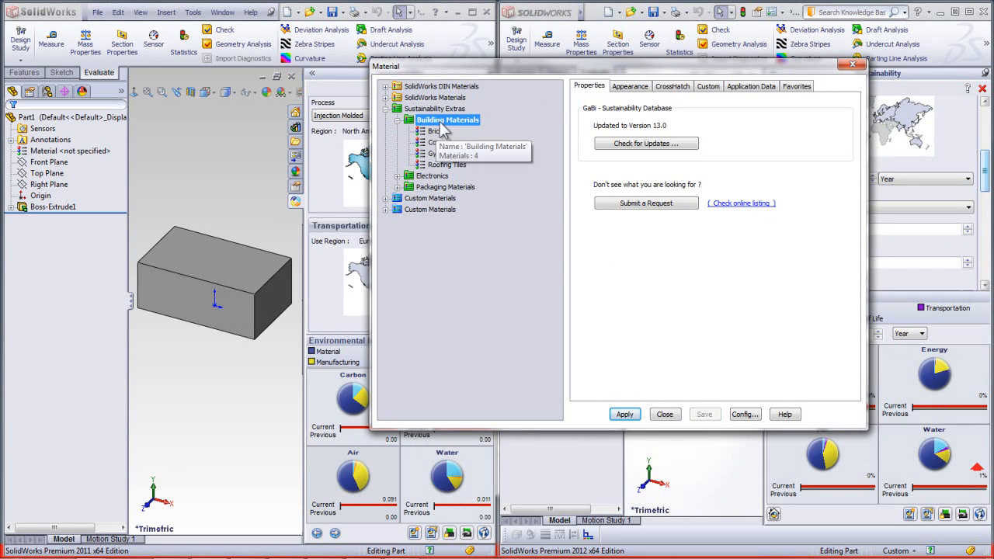
double_click(409, 178)
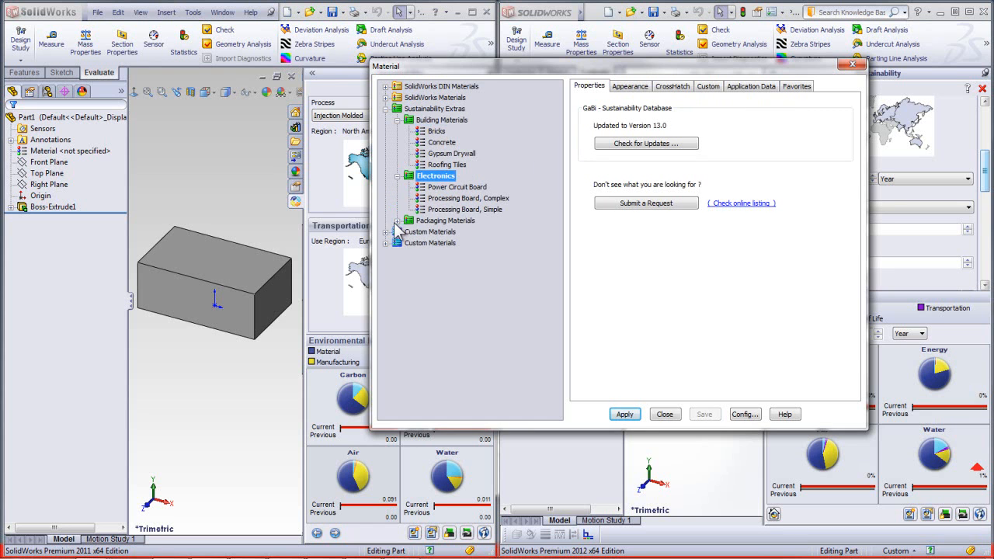
double_click(406, 222)
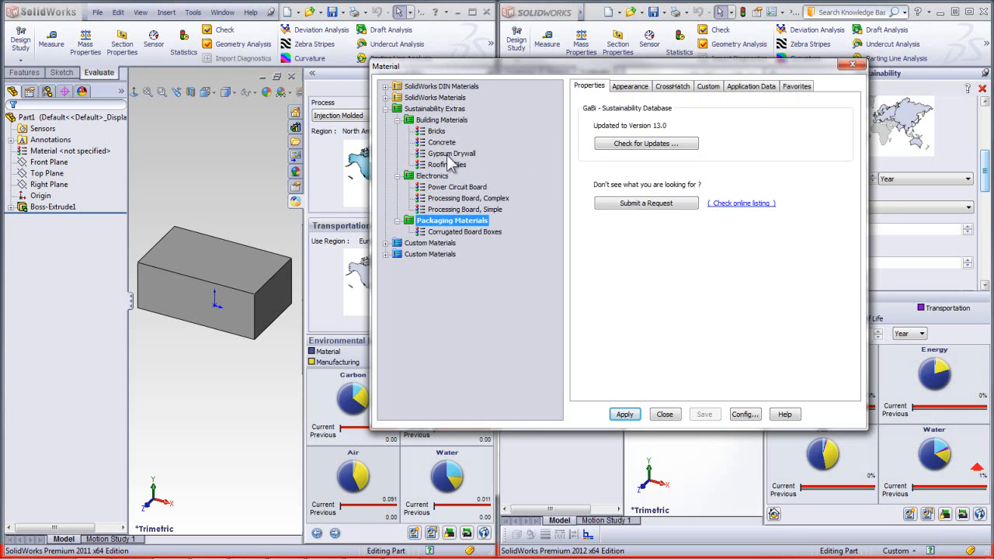